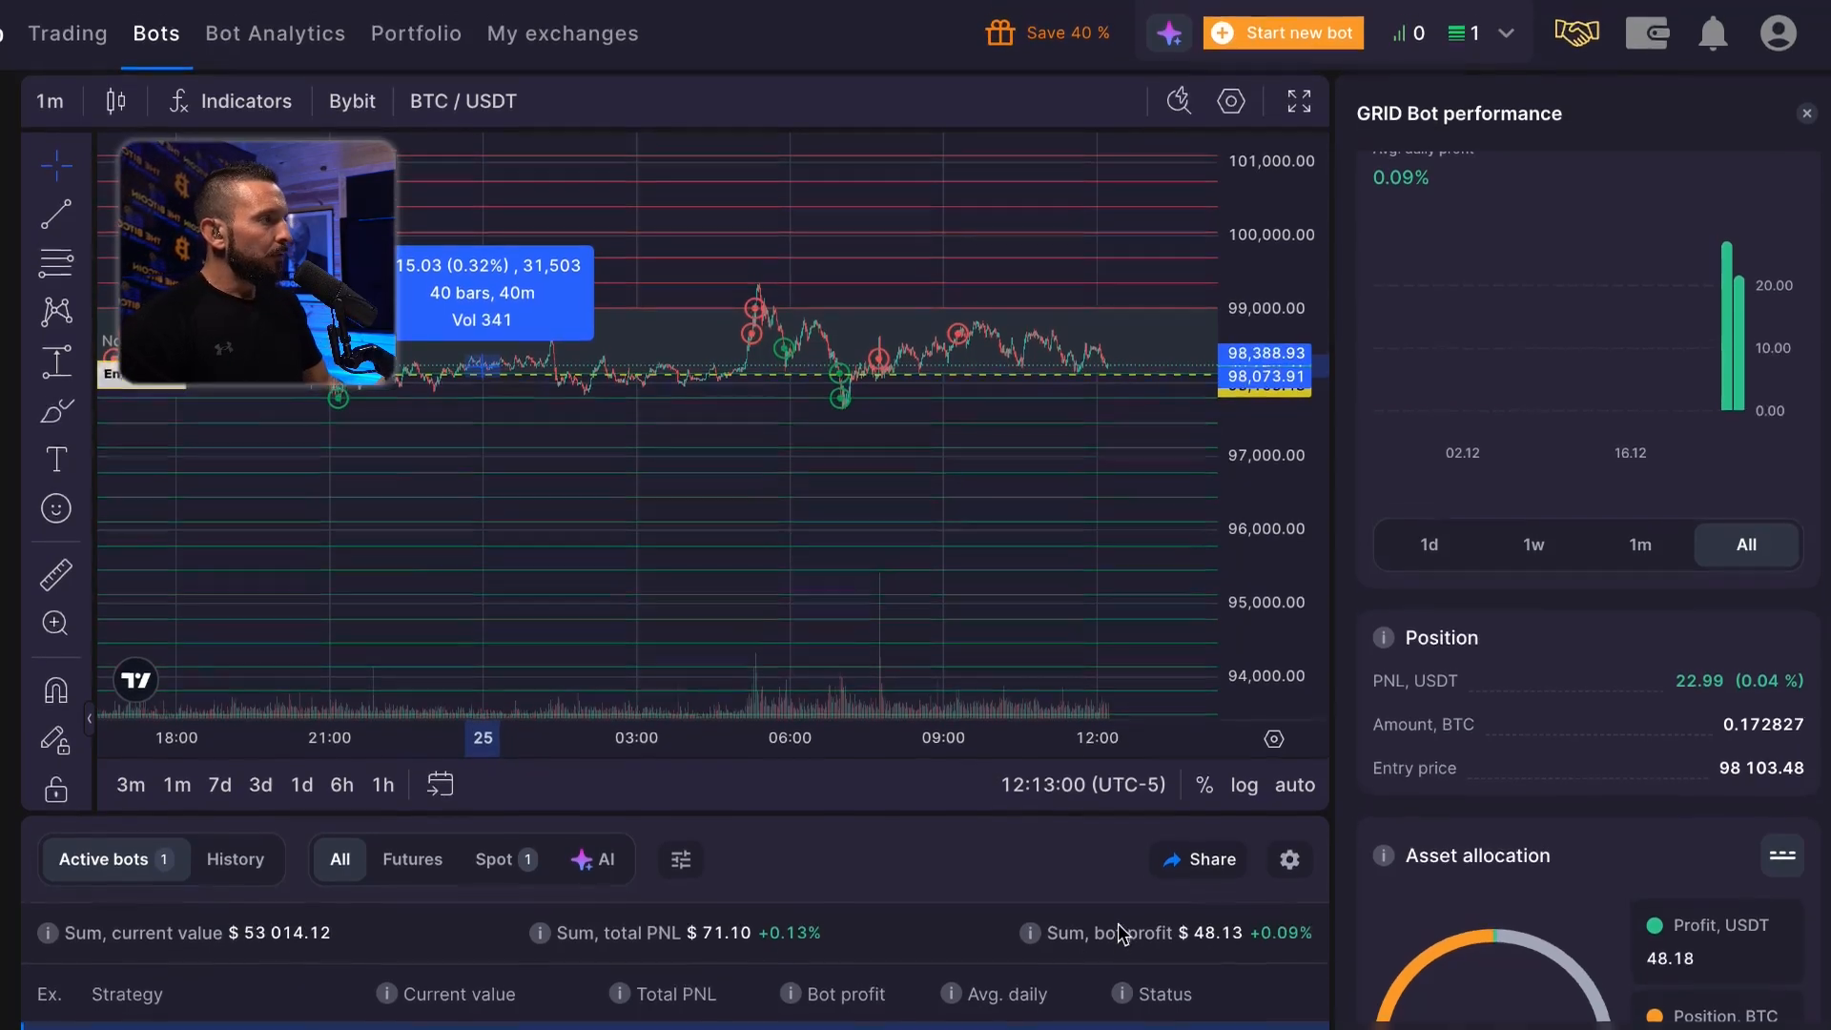
- Start creating a new spot GRID bot
scroll(1434, 164, "up", 5)
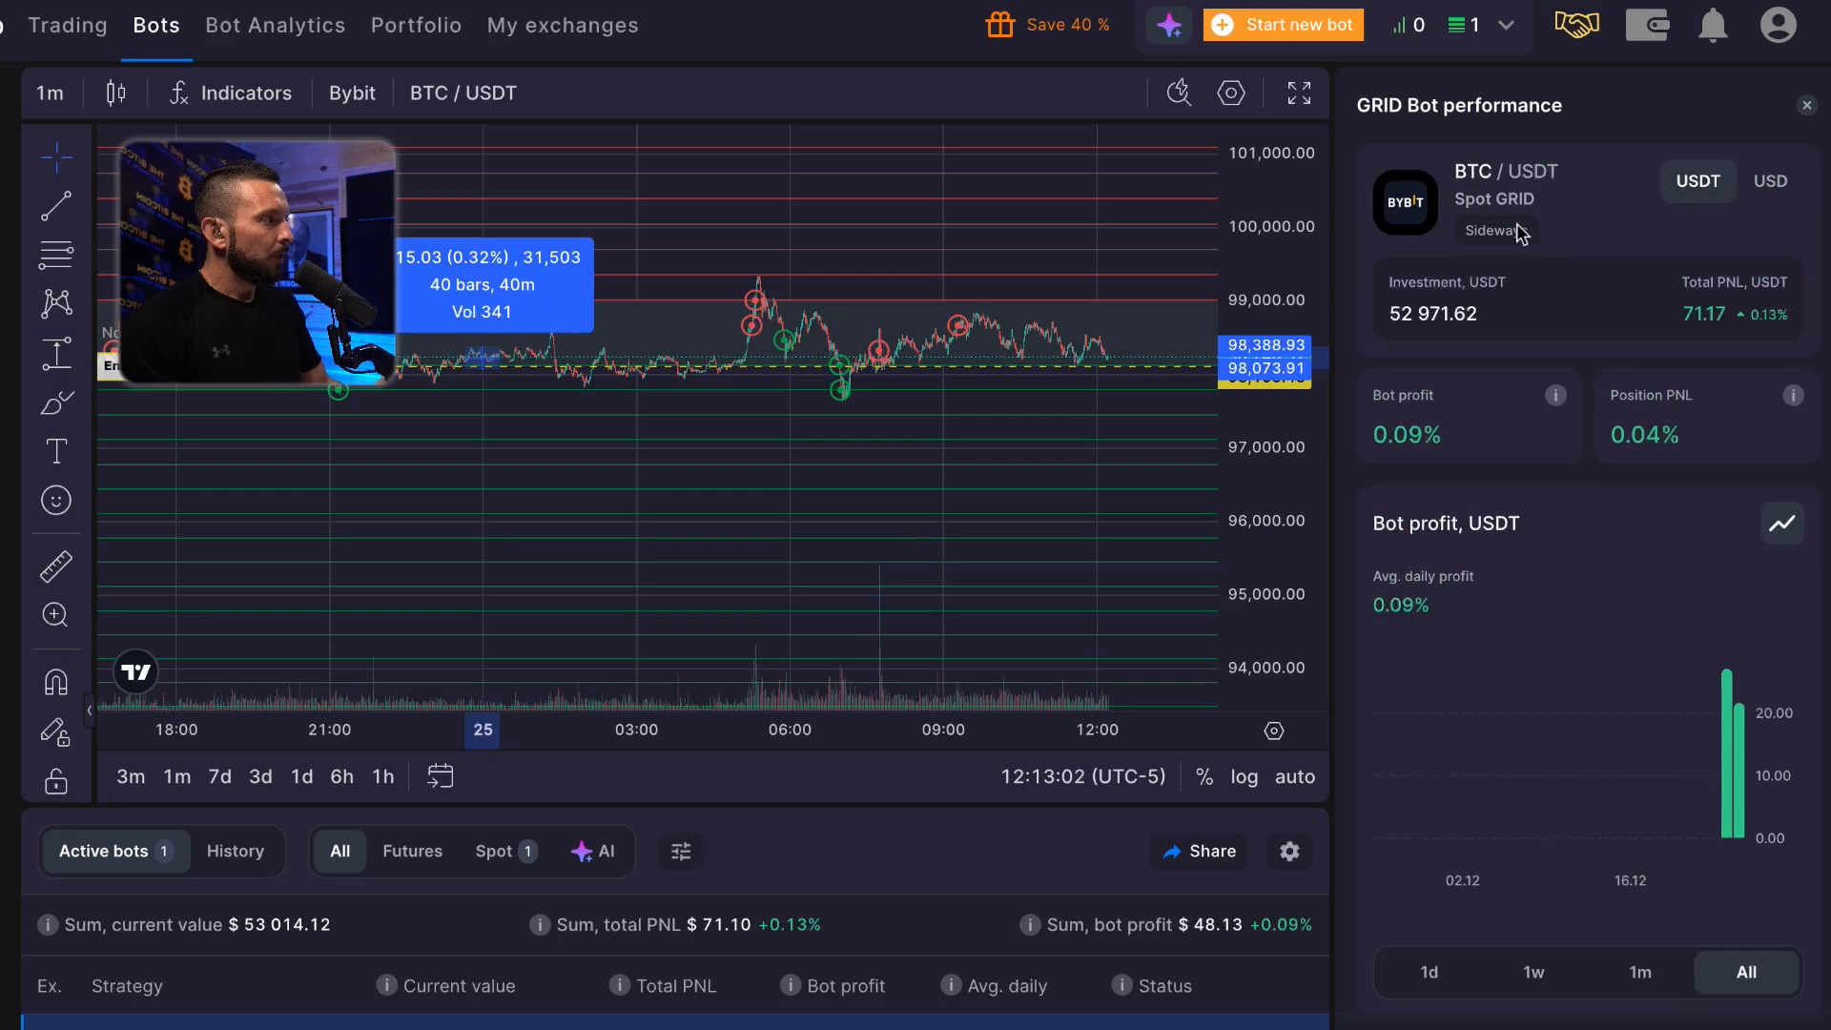
left_click(1303, 29)
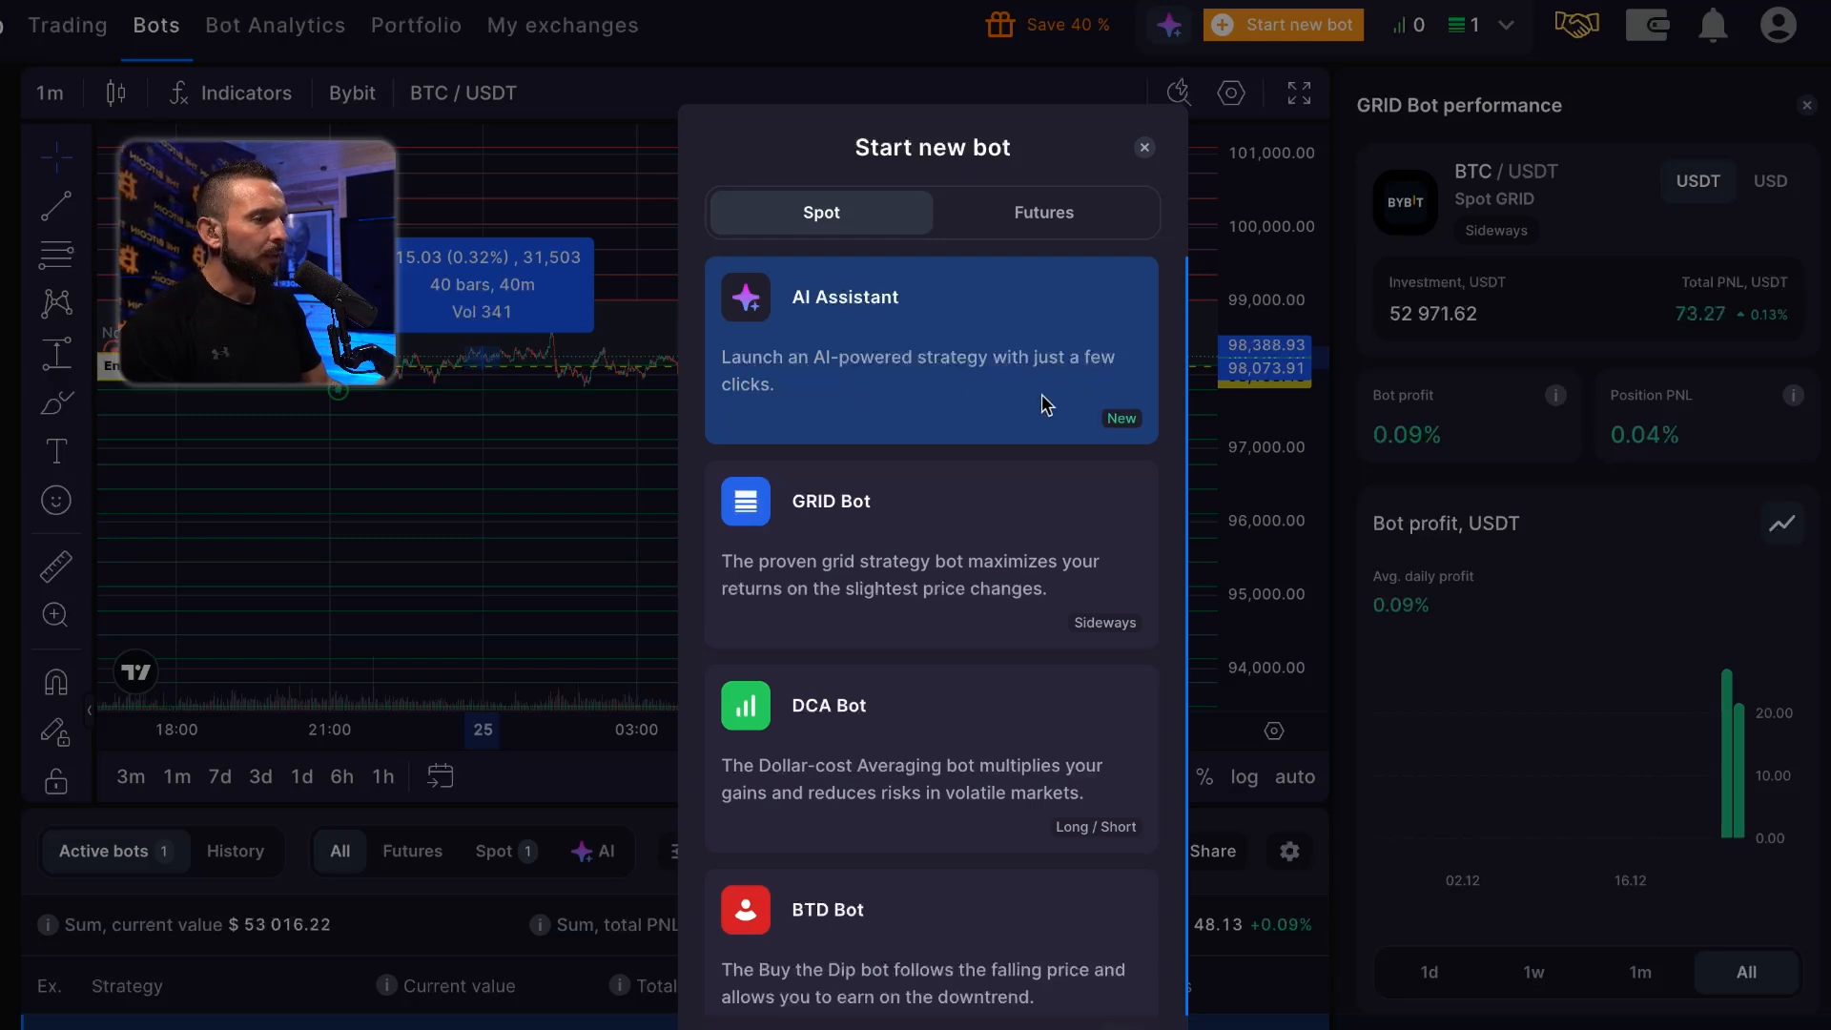
left_click(993, 540)
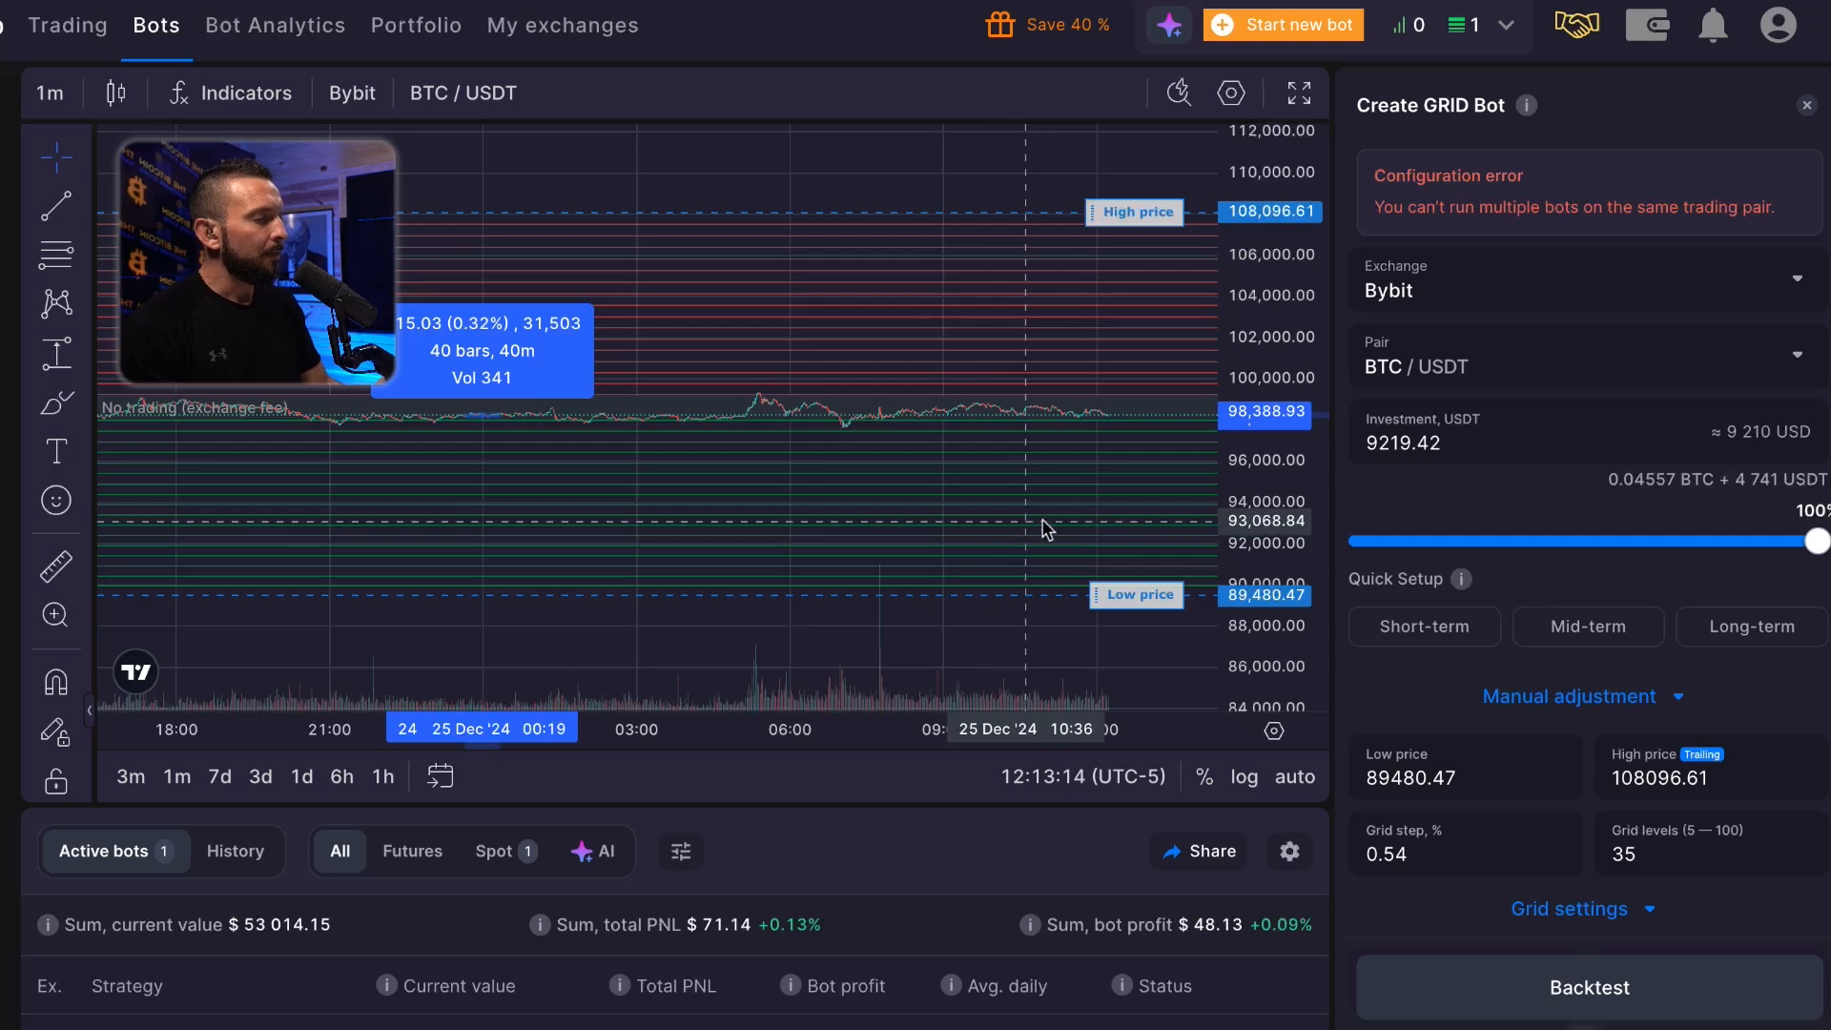
- Search the available pairs for btc and set the bot's trading pair to XRP/BTC
left_click(1526, 391)
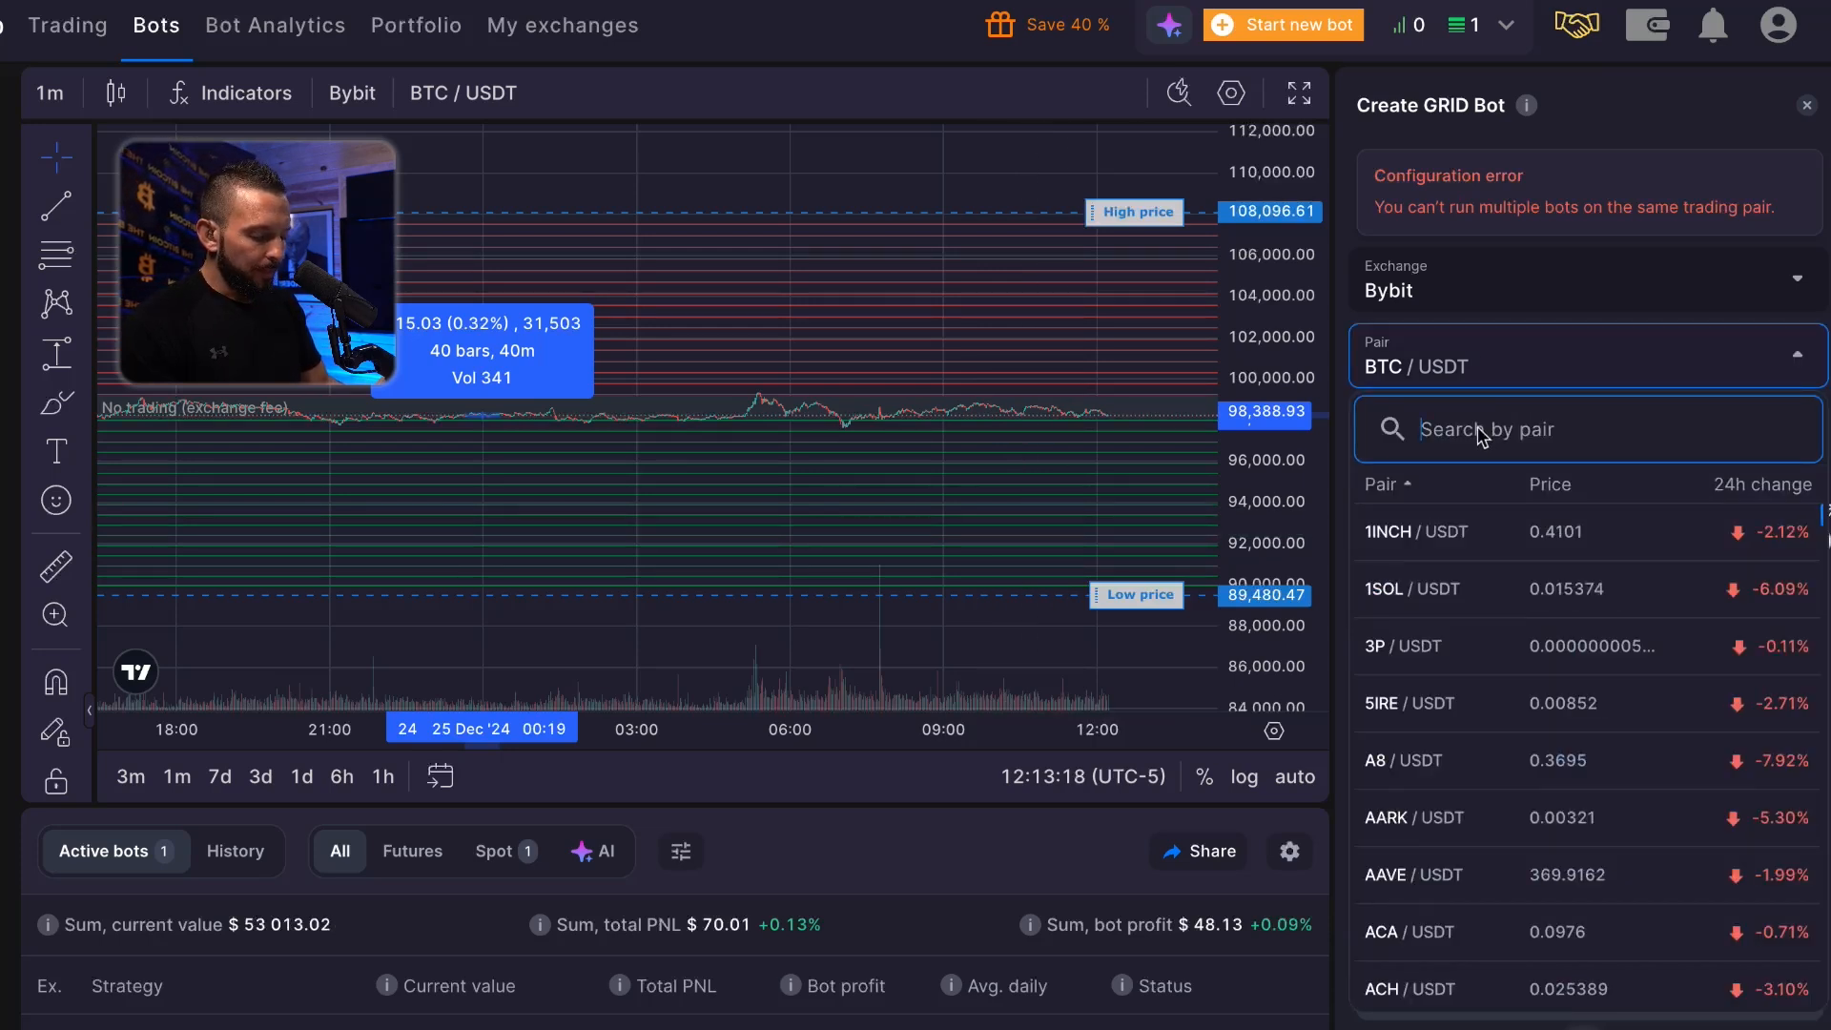
type("btc")
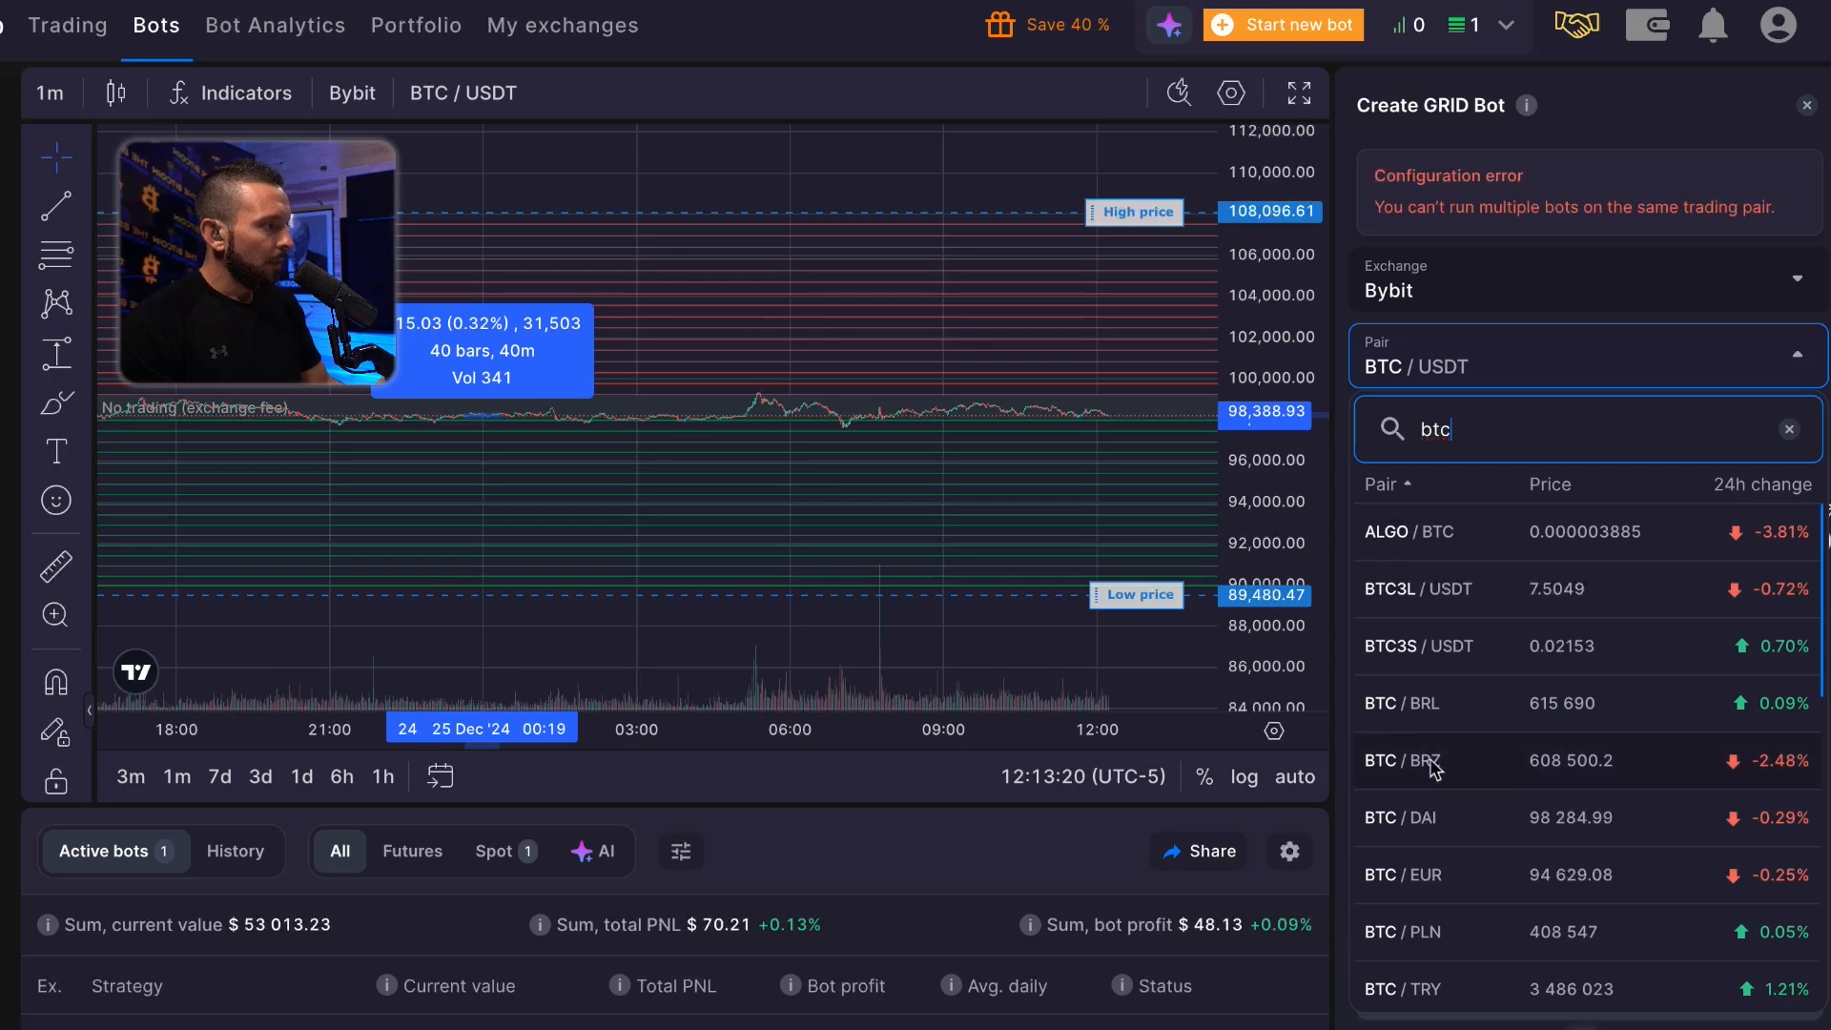
scroll(1465, 799, "down", 8)
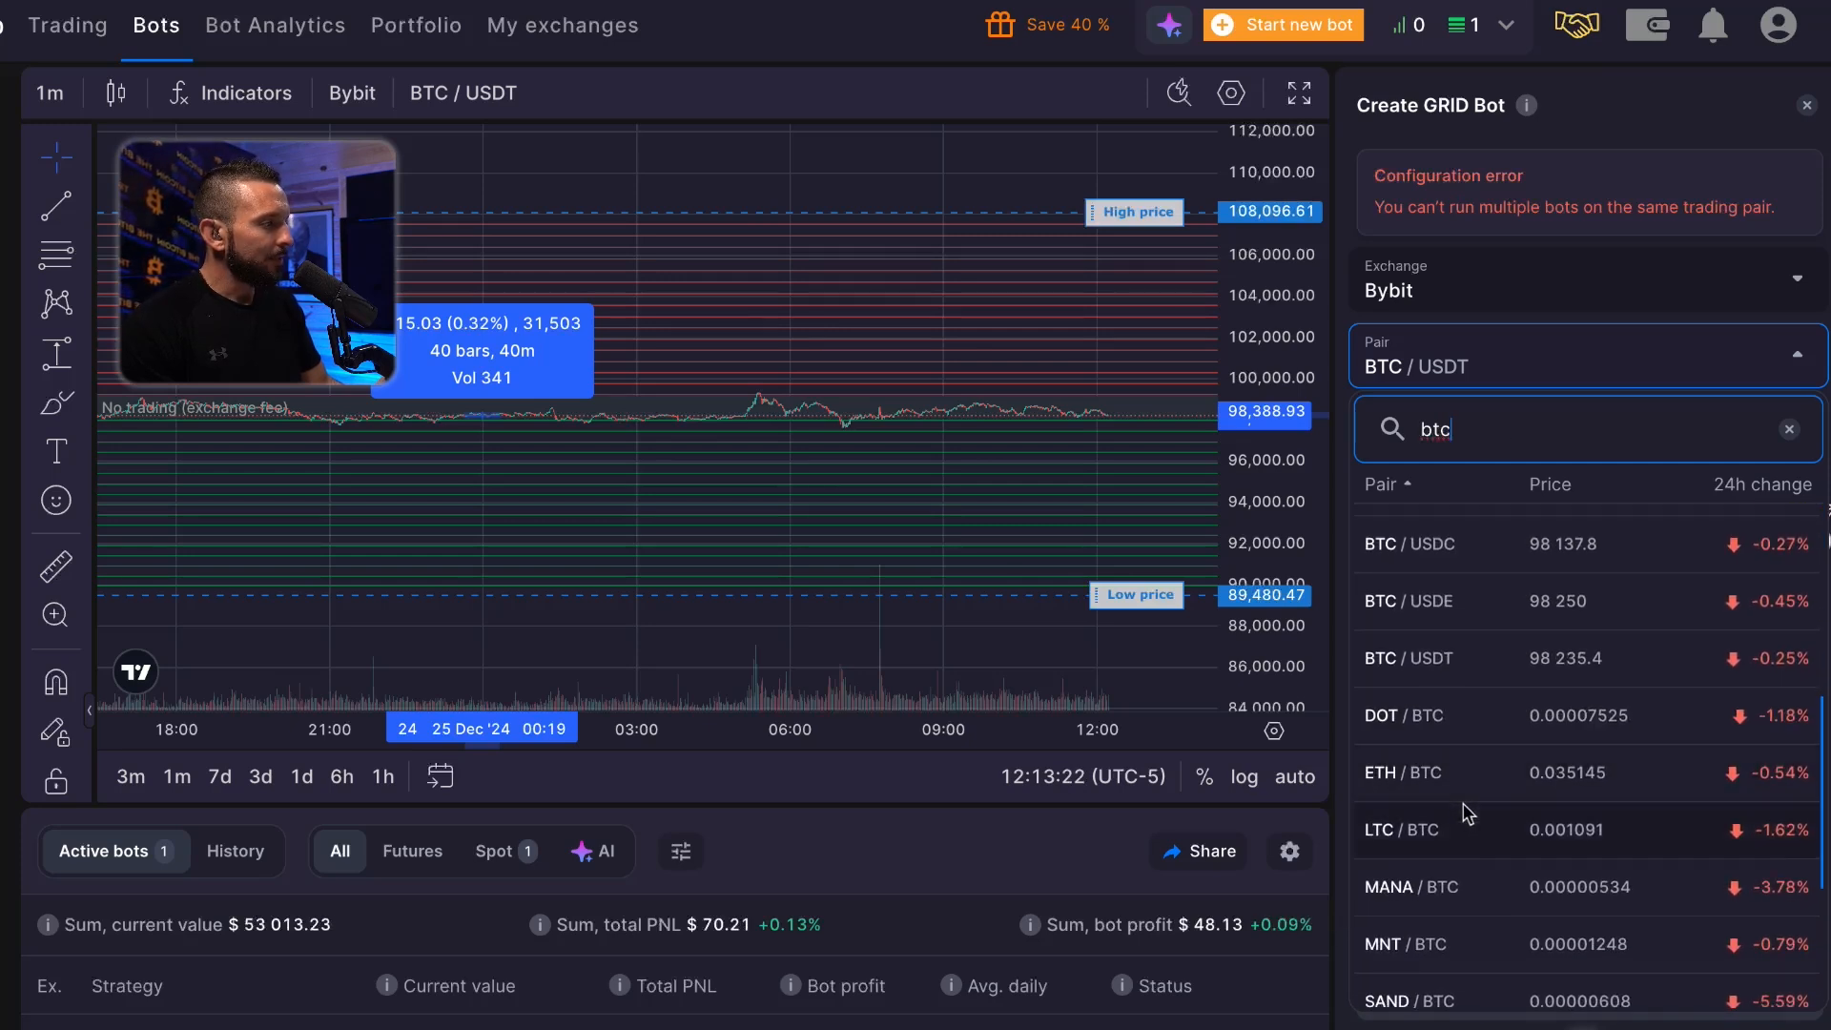
scroll(1466, 812, "down", 1)
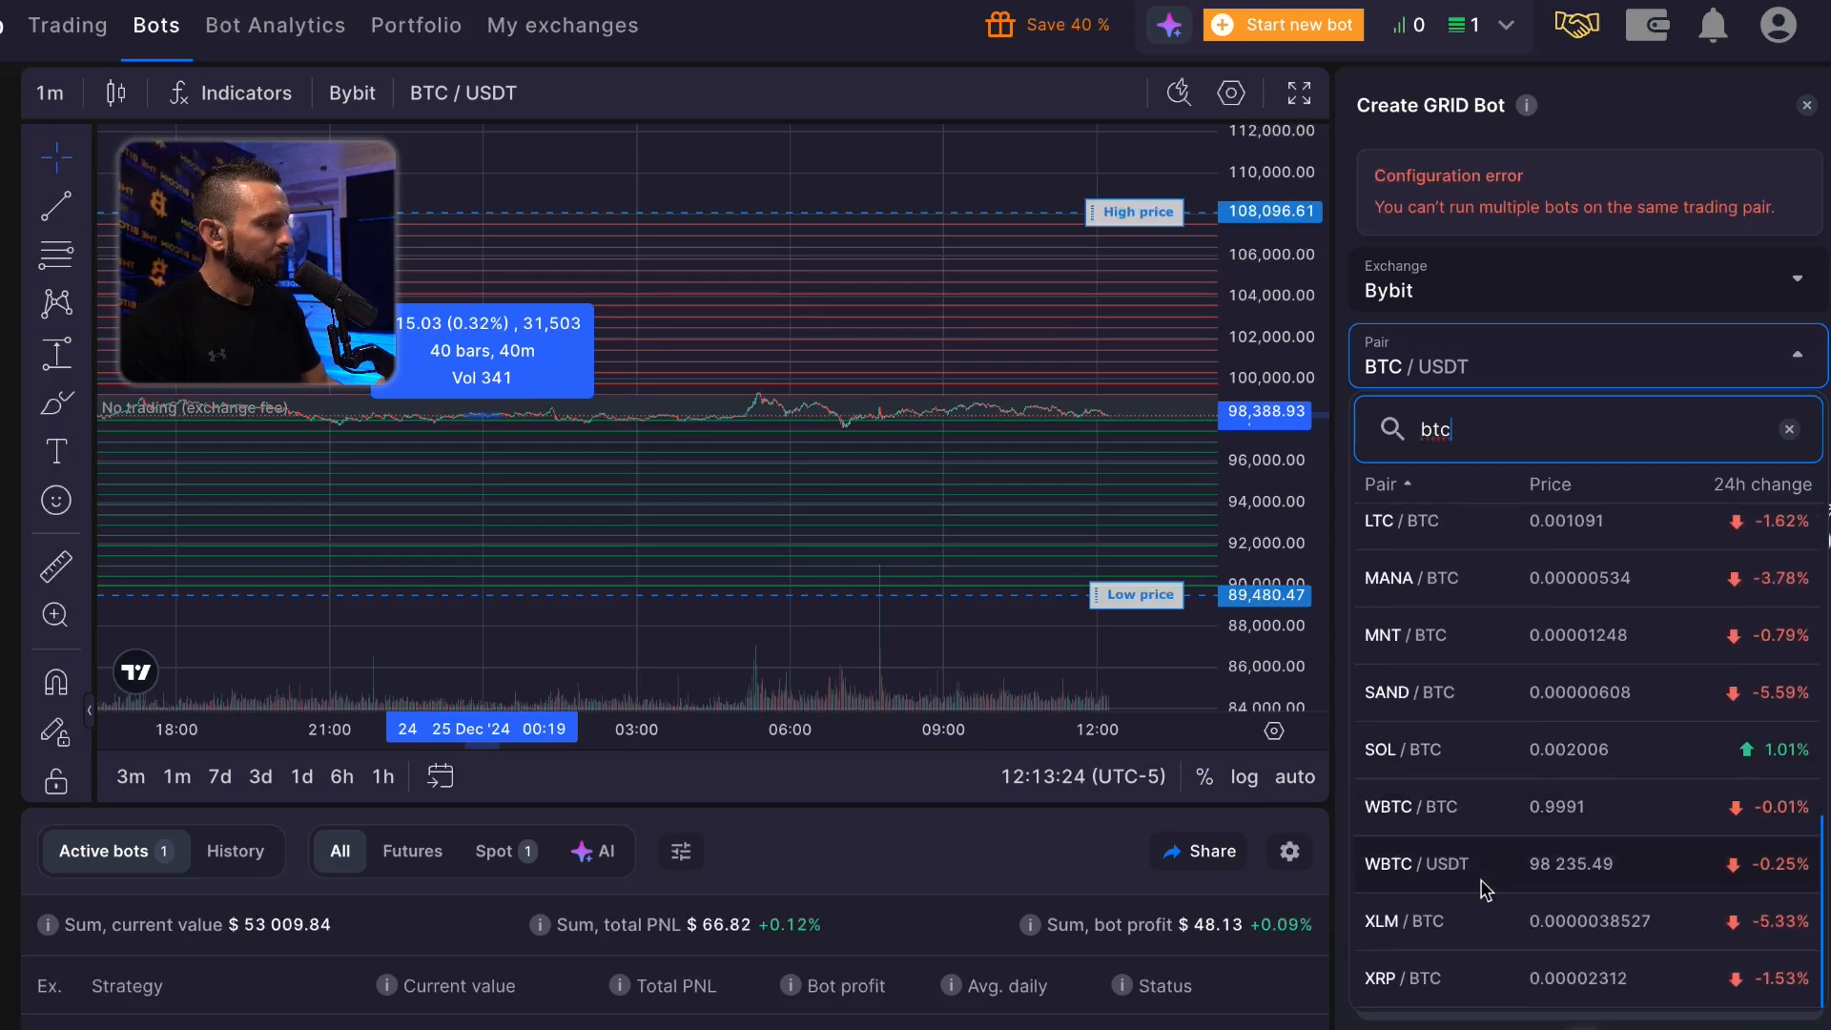
left_click(1408, 983)
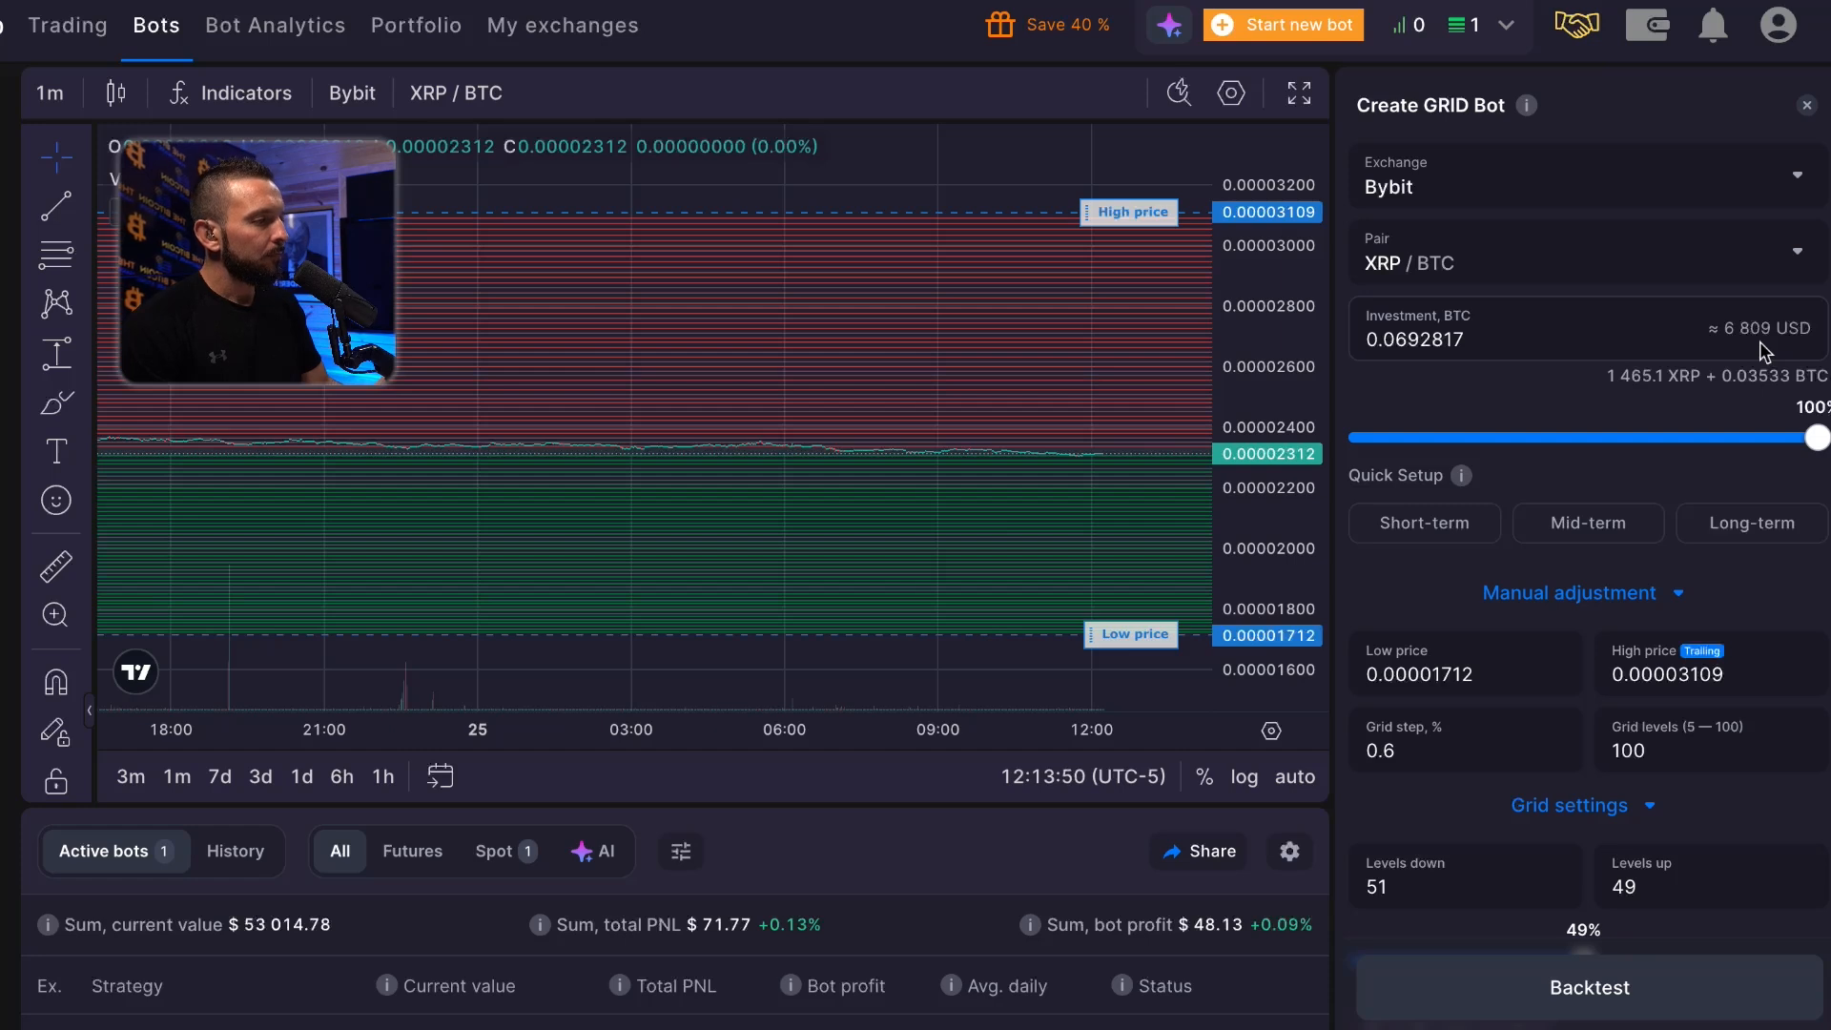
- Backtest the XRP/BTC grid bot with its default settings and return to the bot setup
scroll(968, 560, "down", 4)
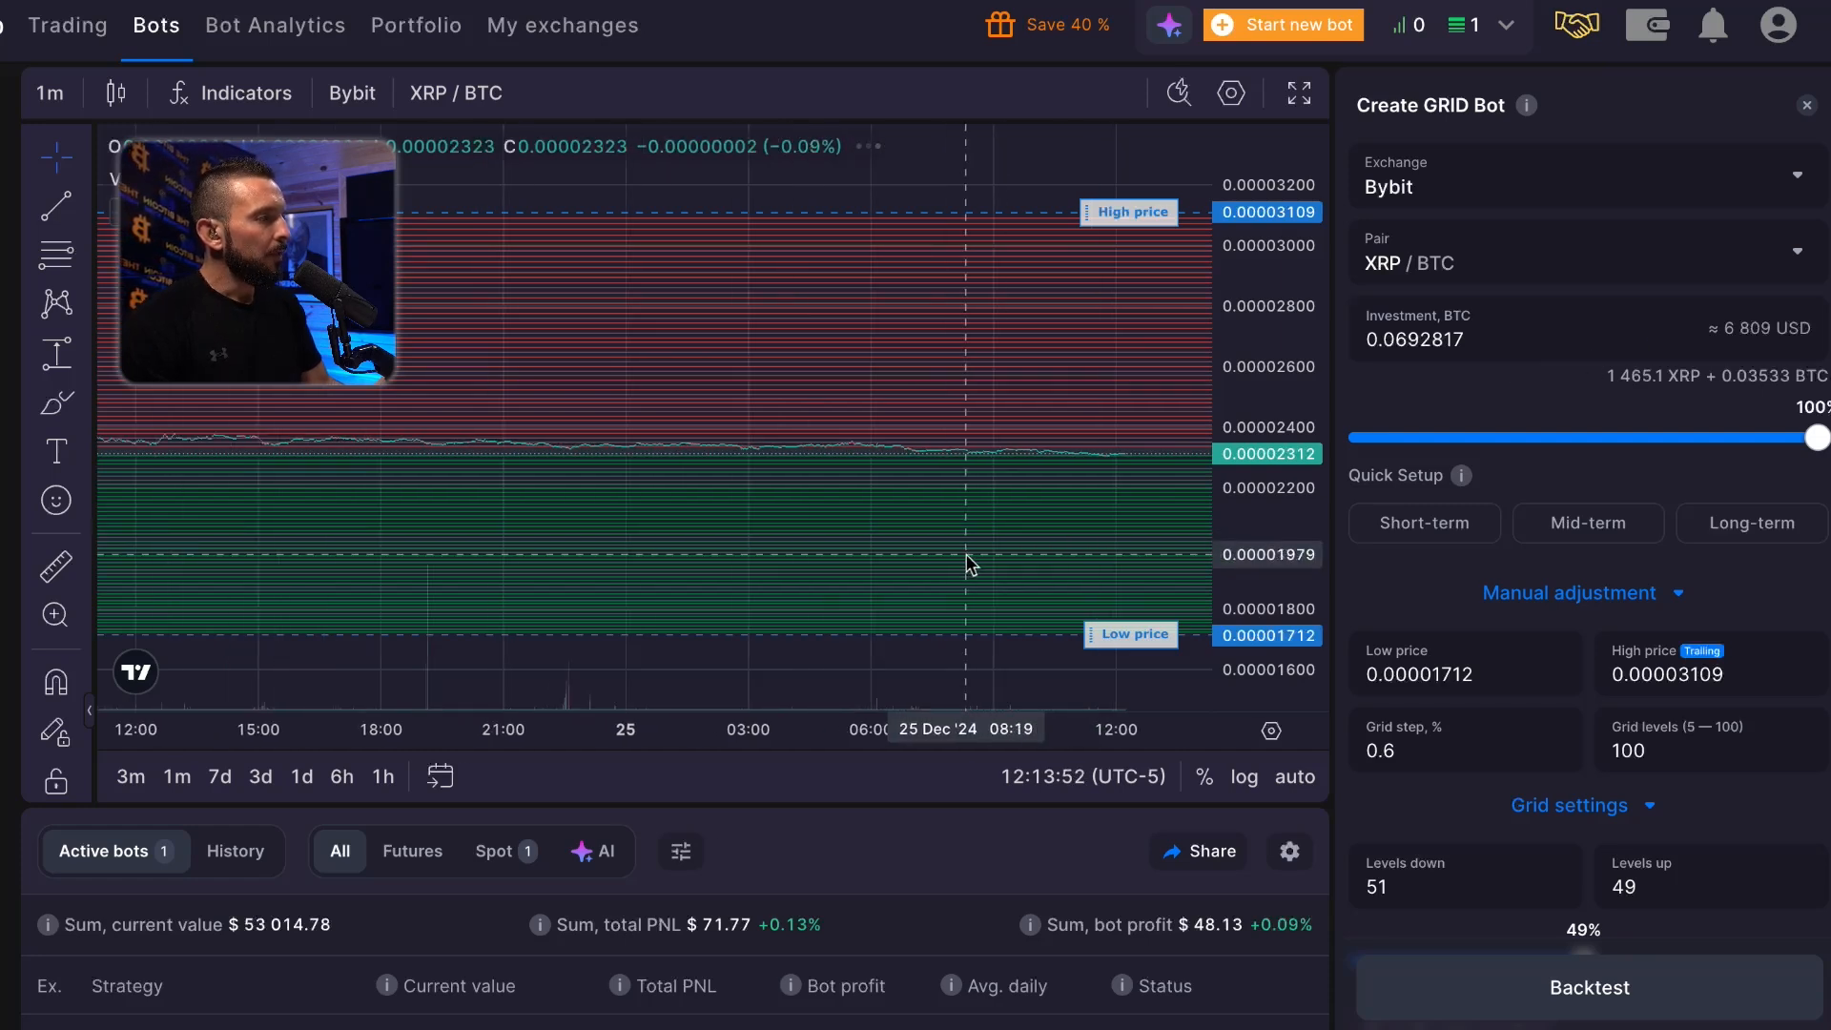
left_click(1610, 1002)
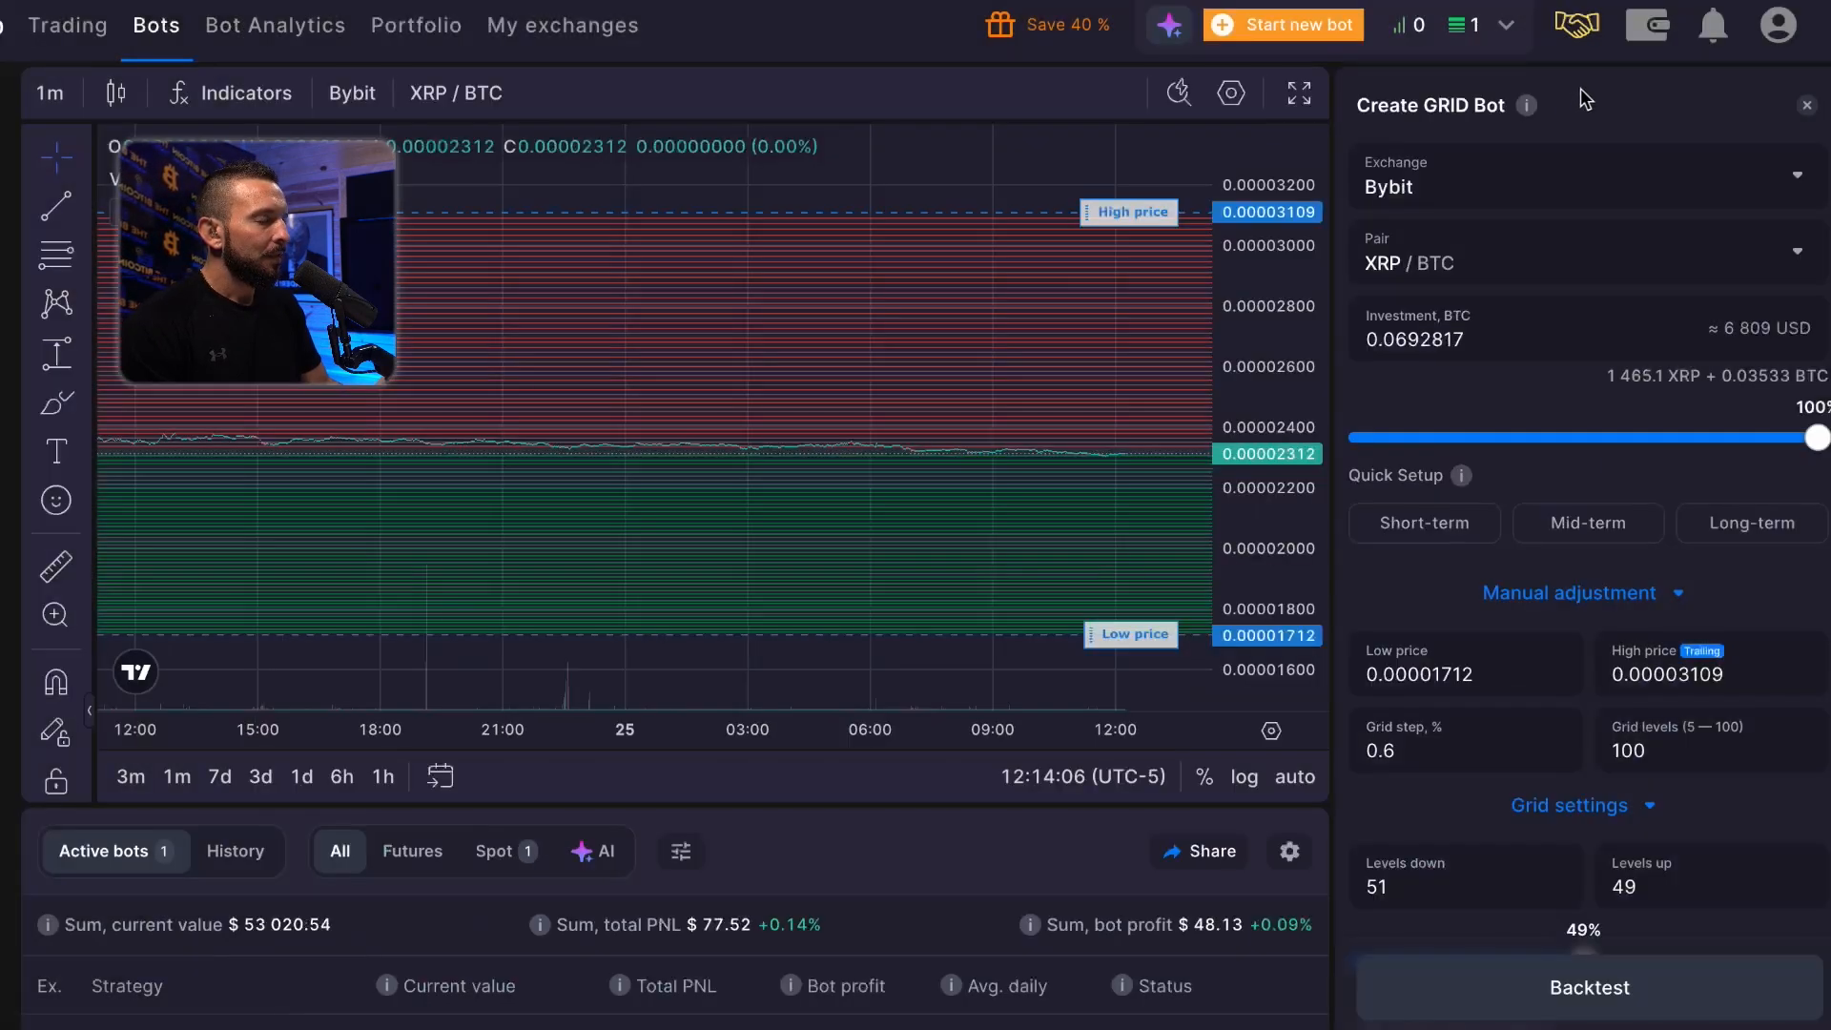
left_click(1568, 90)
- Try to set the grid step to 0.35%
left_click(1445, 773)
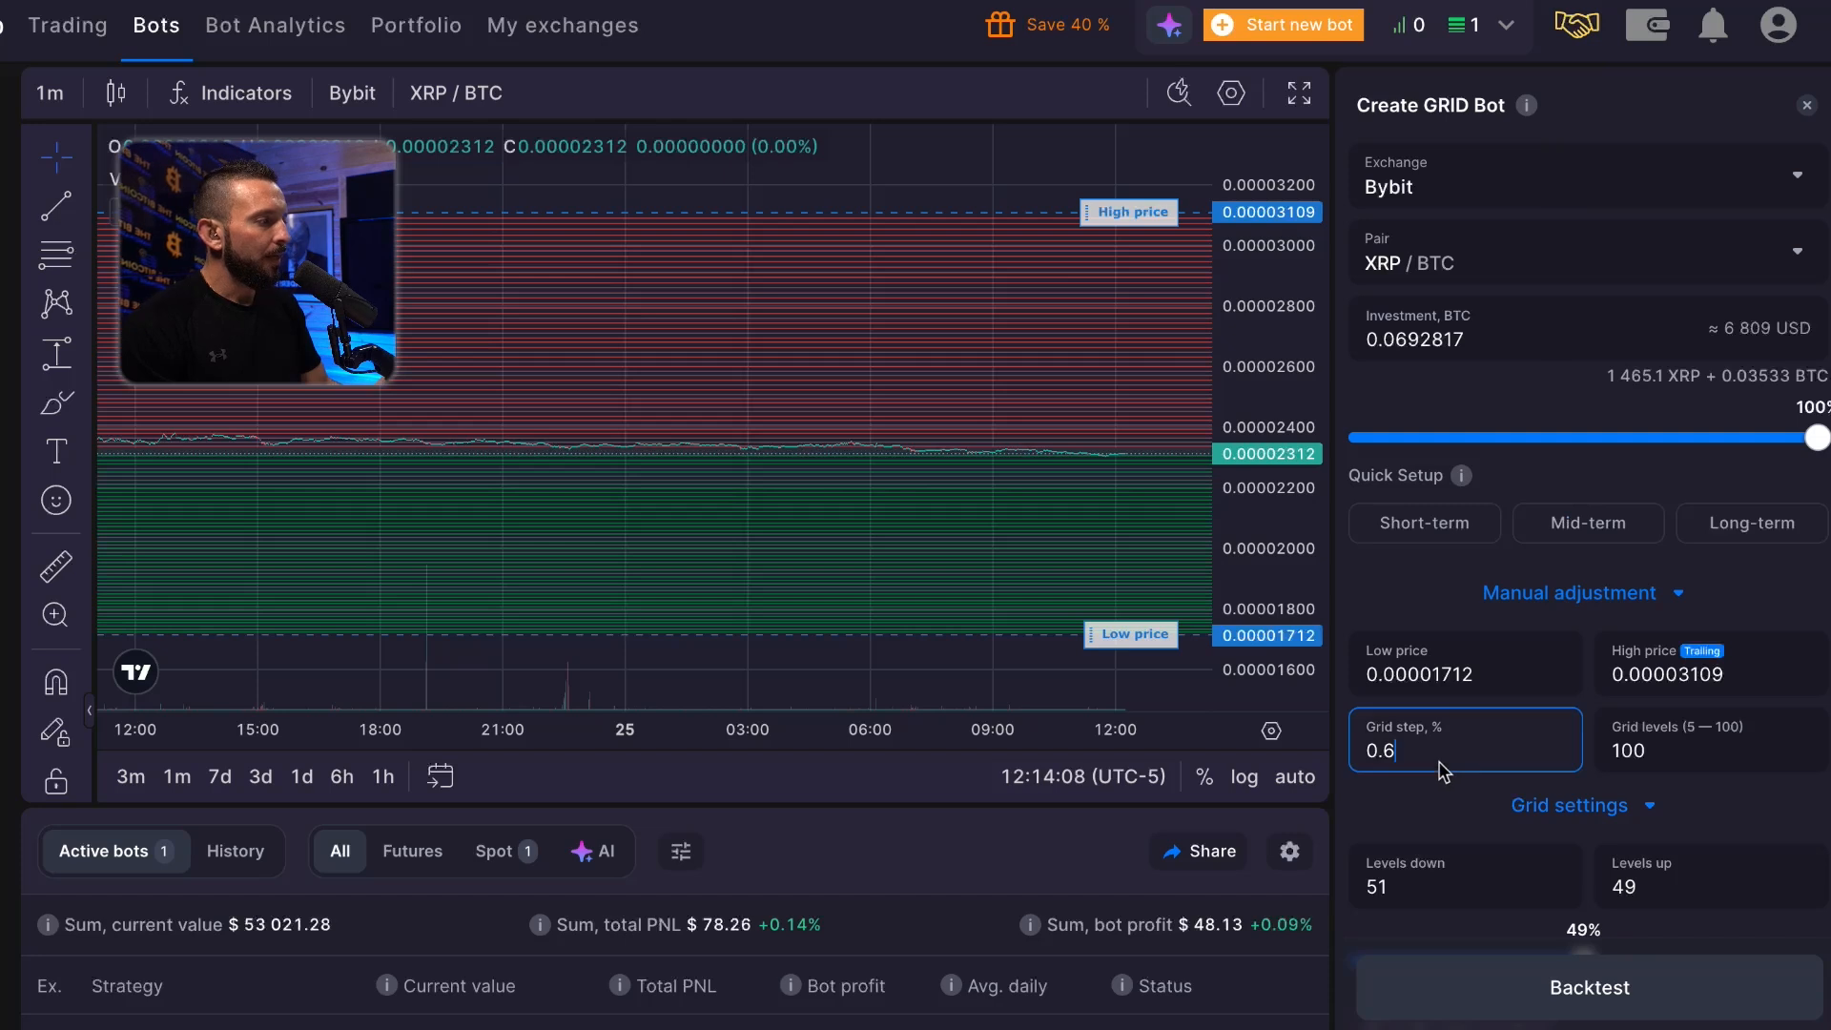
key("BackSpace")
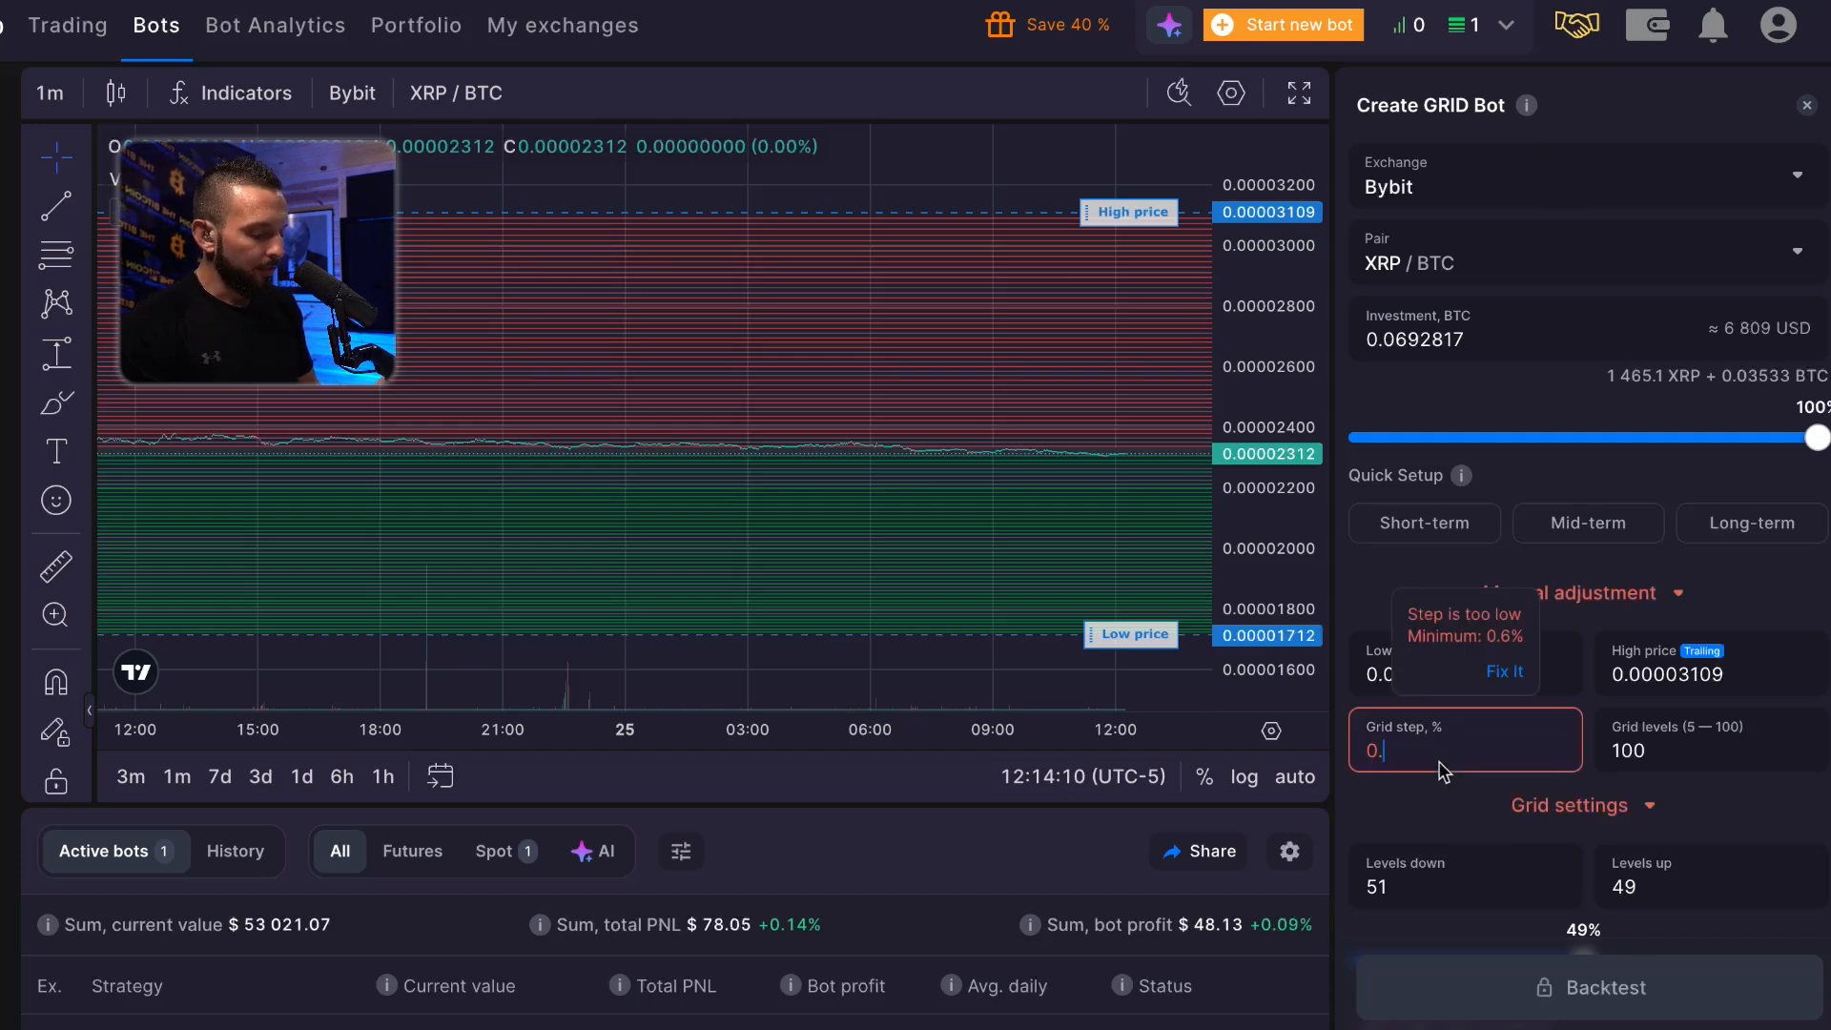
type("35")
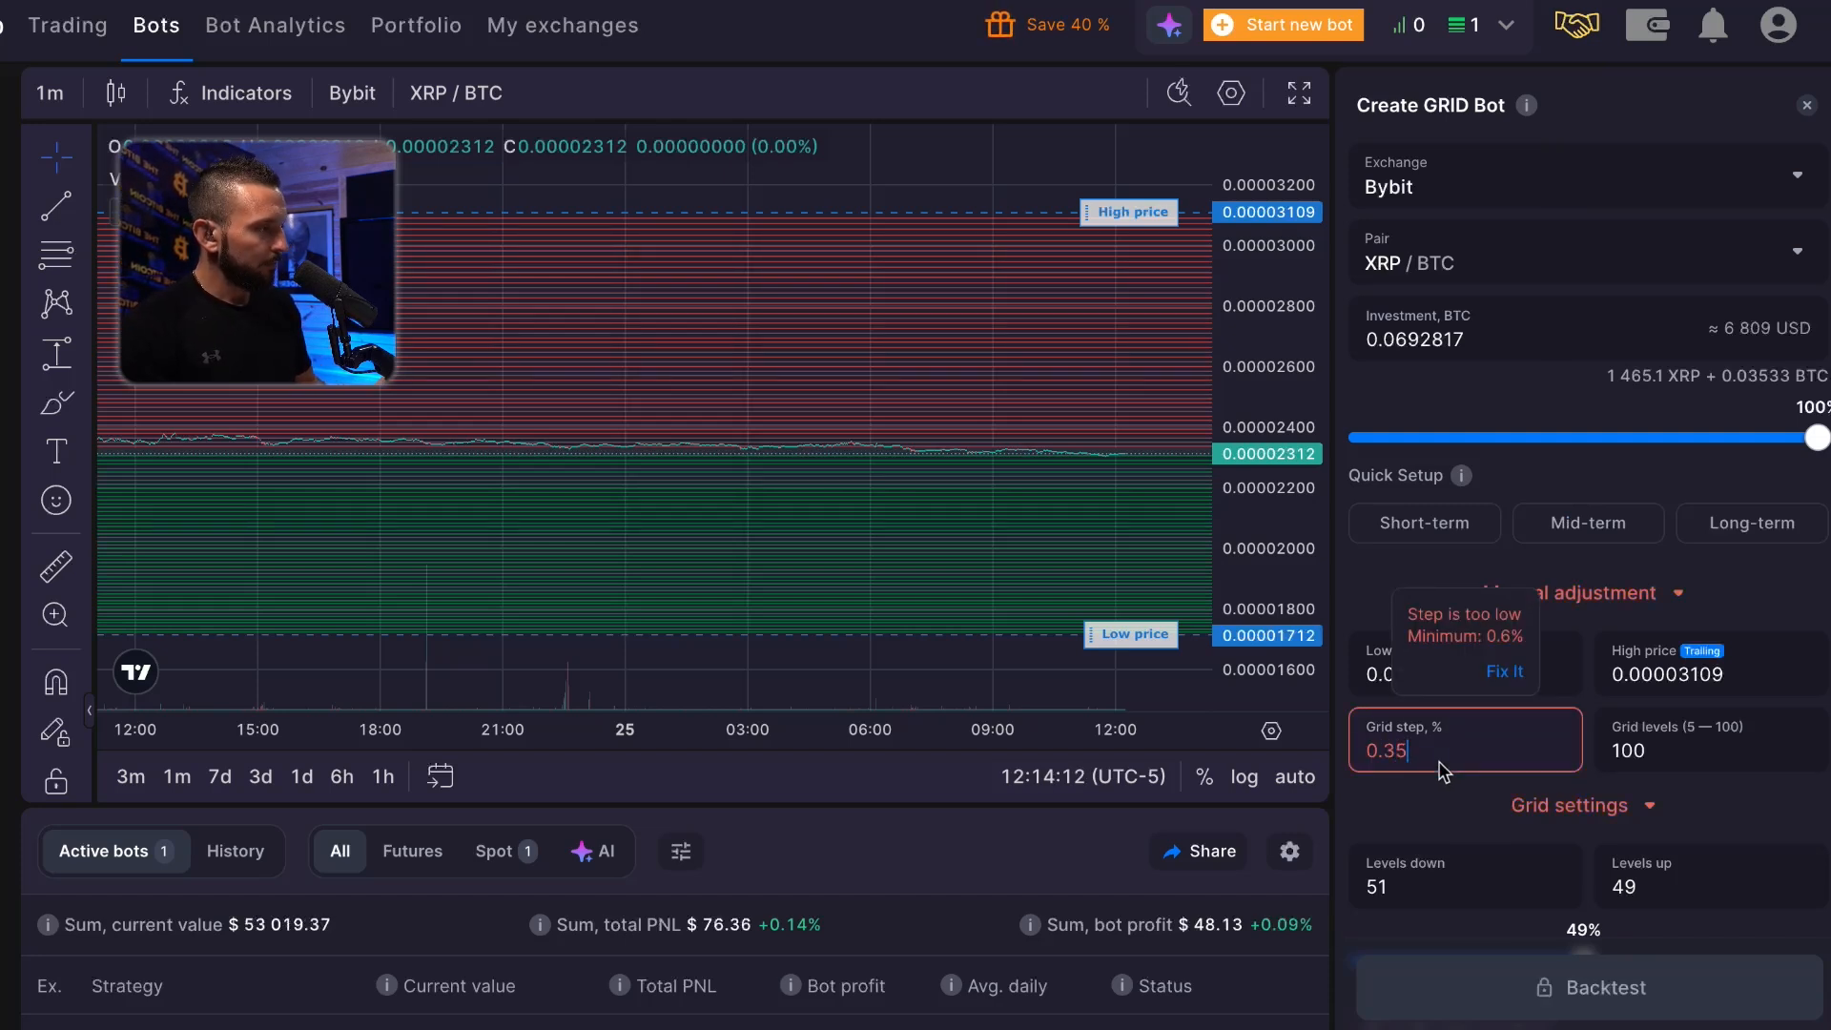
- Lower the investment to 72% and narrow the grid range to a high price of 0.00002716 and a low price of 0.0000179
left_click_drag(1809, 456, 1689, 444)
left_click_drag(1127, 215, 1108, 331)
left_click_drag(1142, 641, 1140, 618)
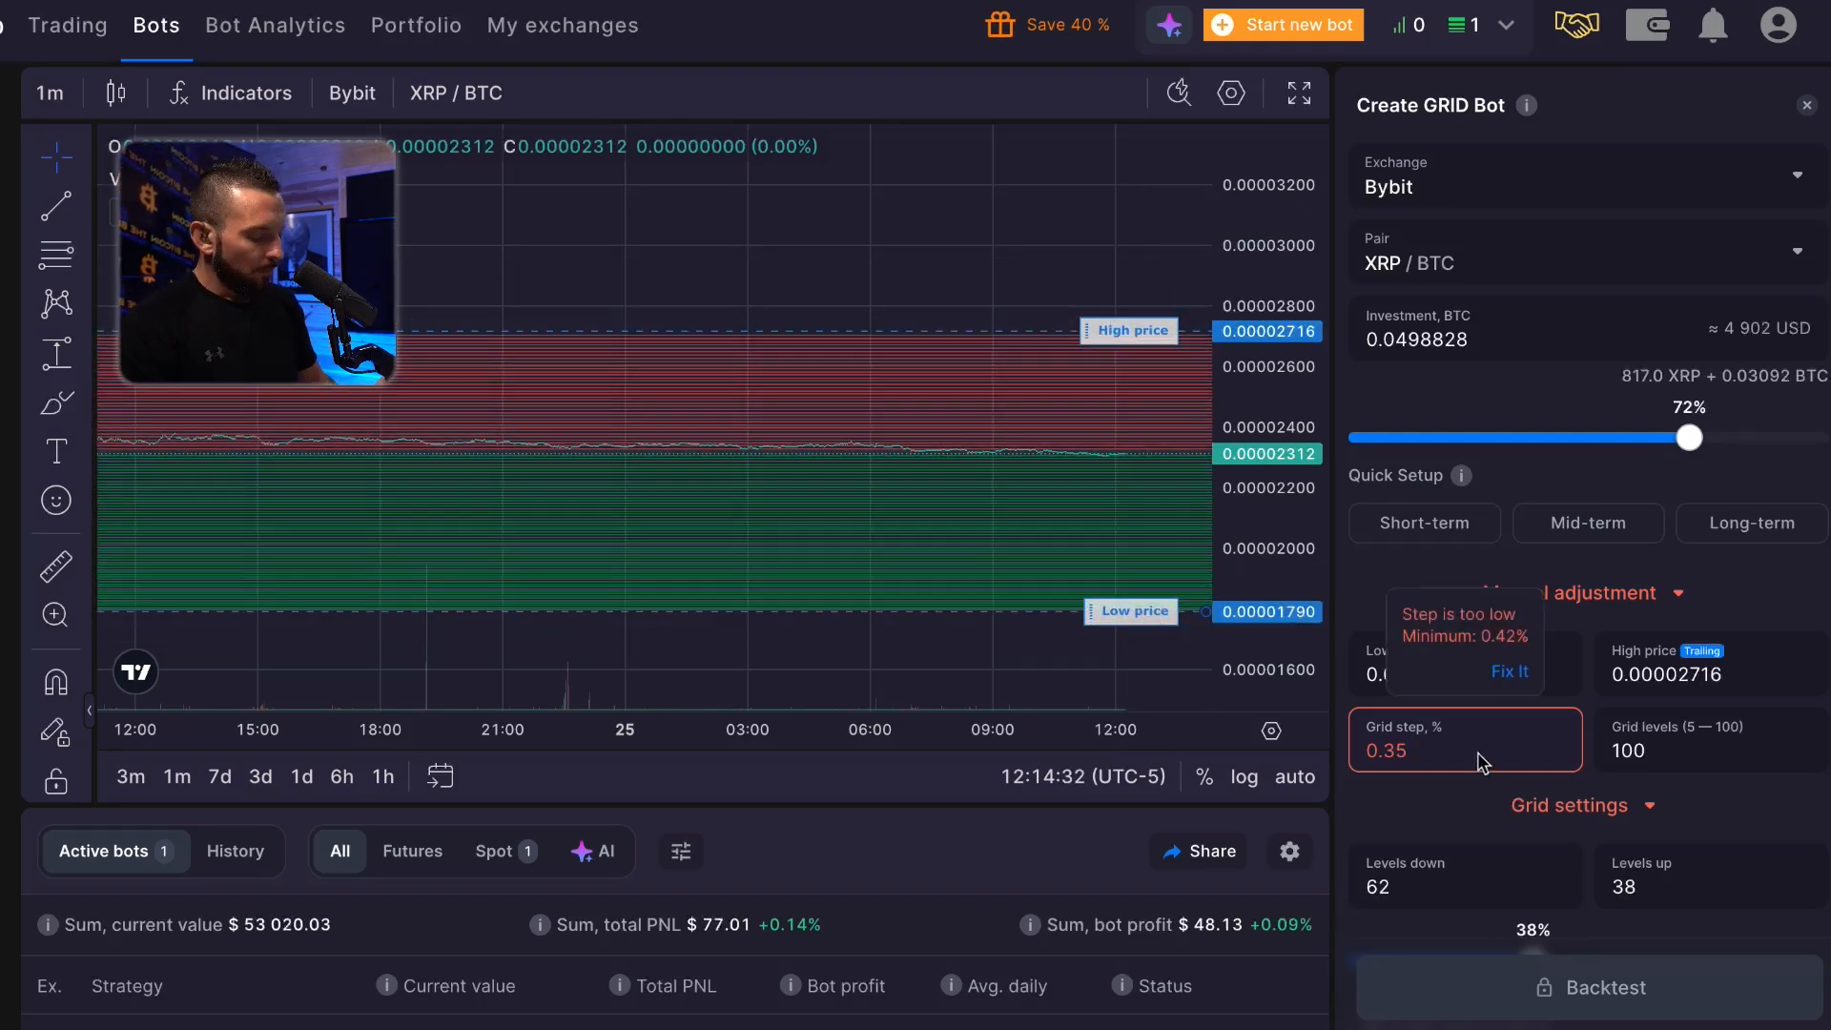
- Set the grid step to 0.42%, backtest the adjusted bot and return to its setup
type("2")
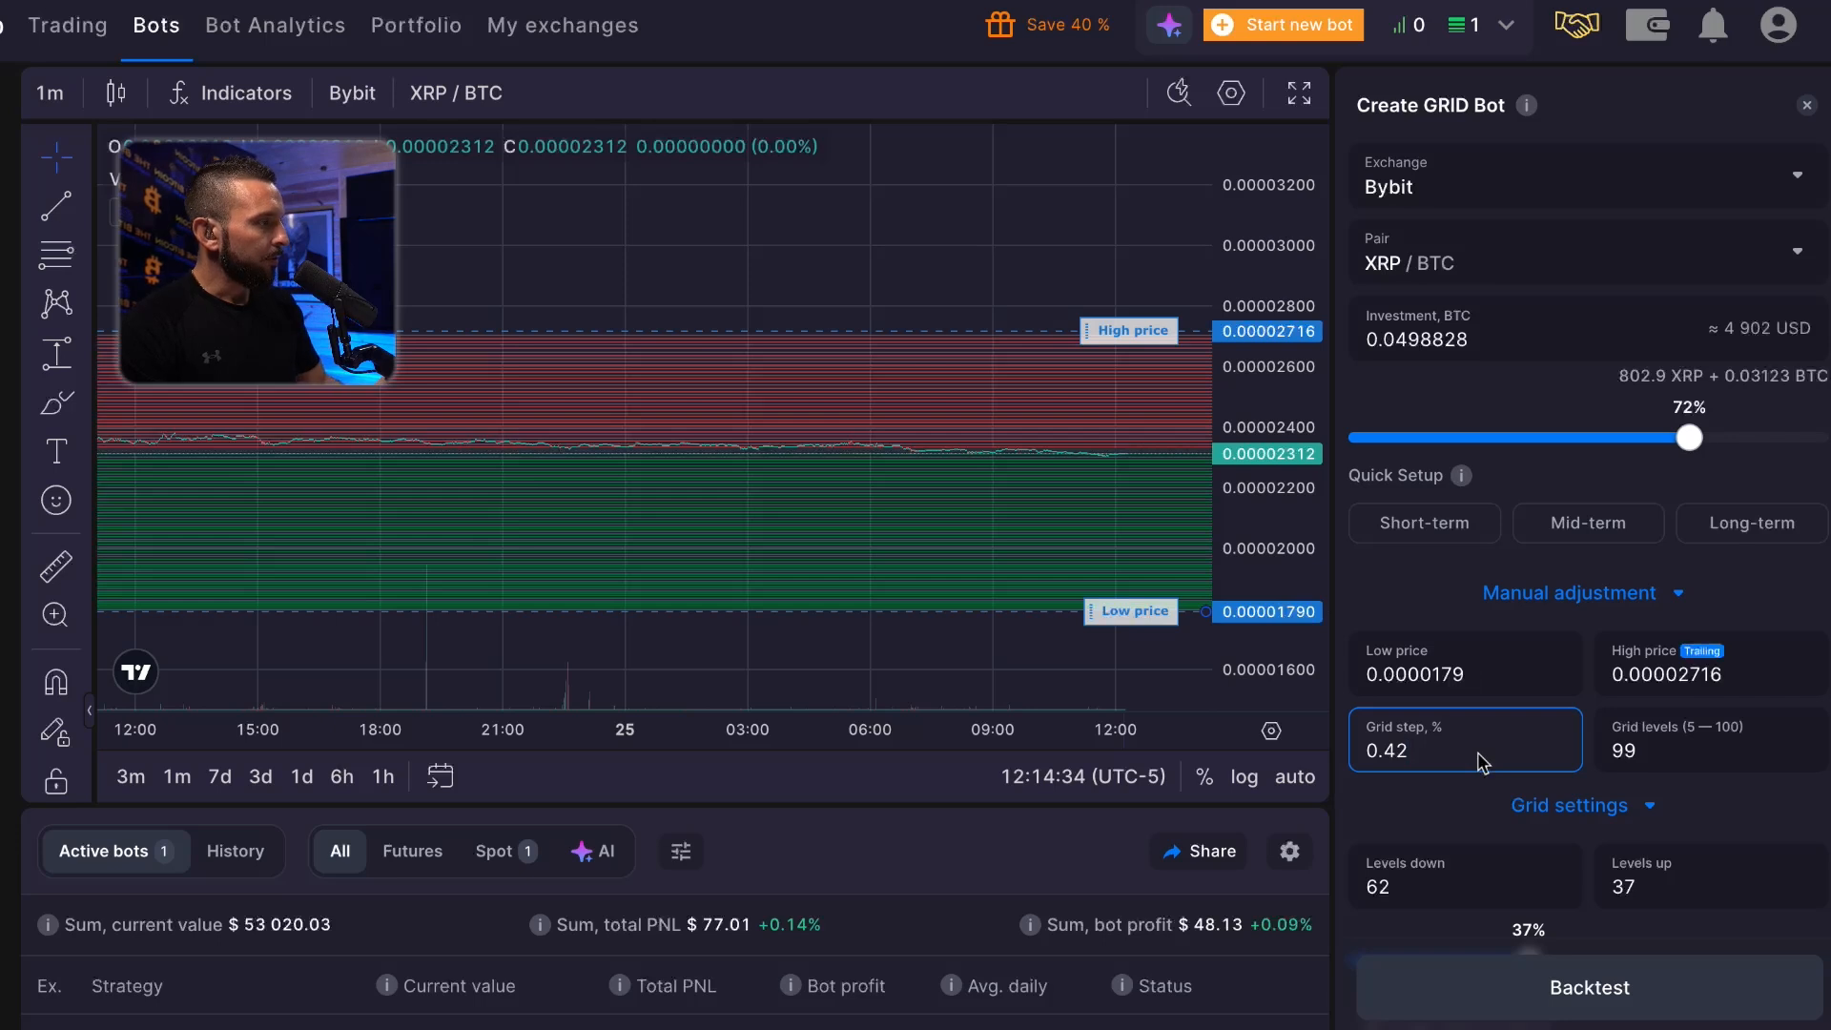
left_click(1614, 992)
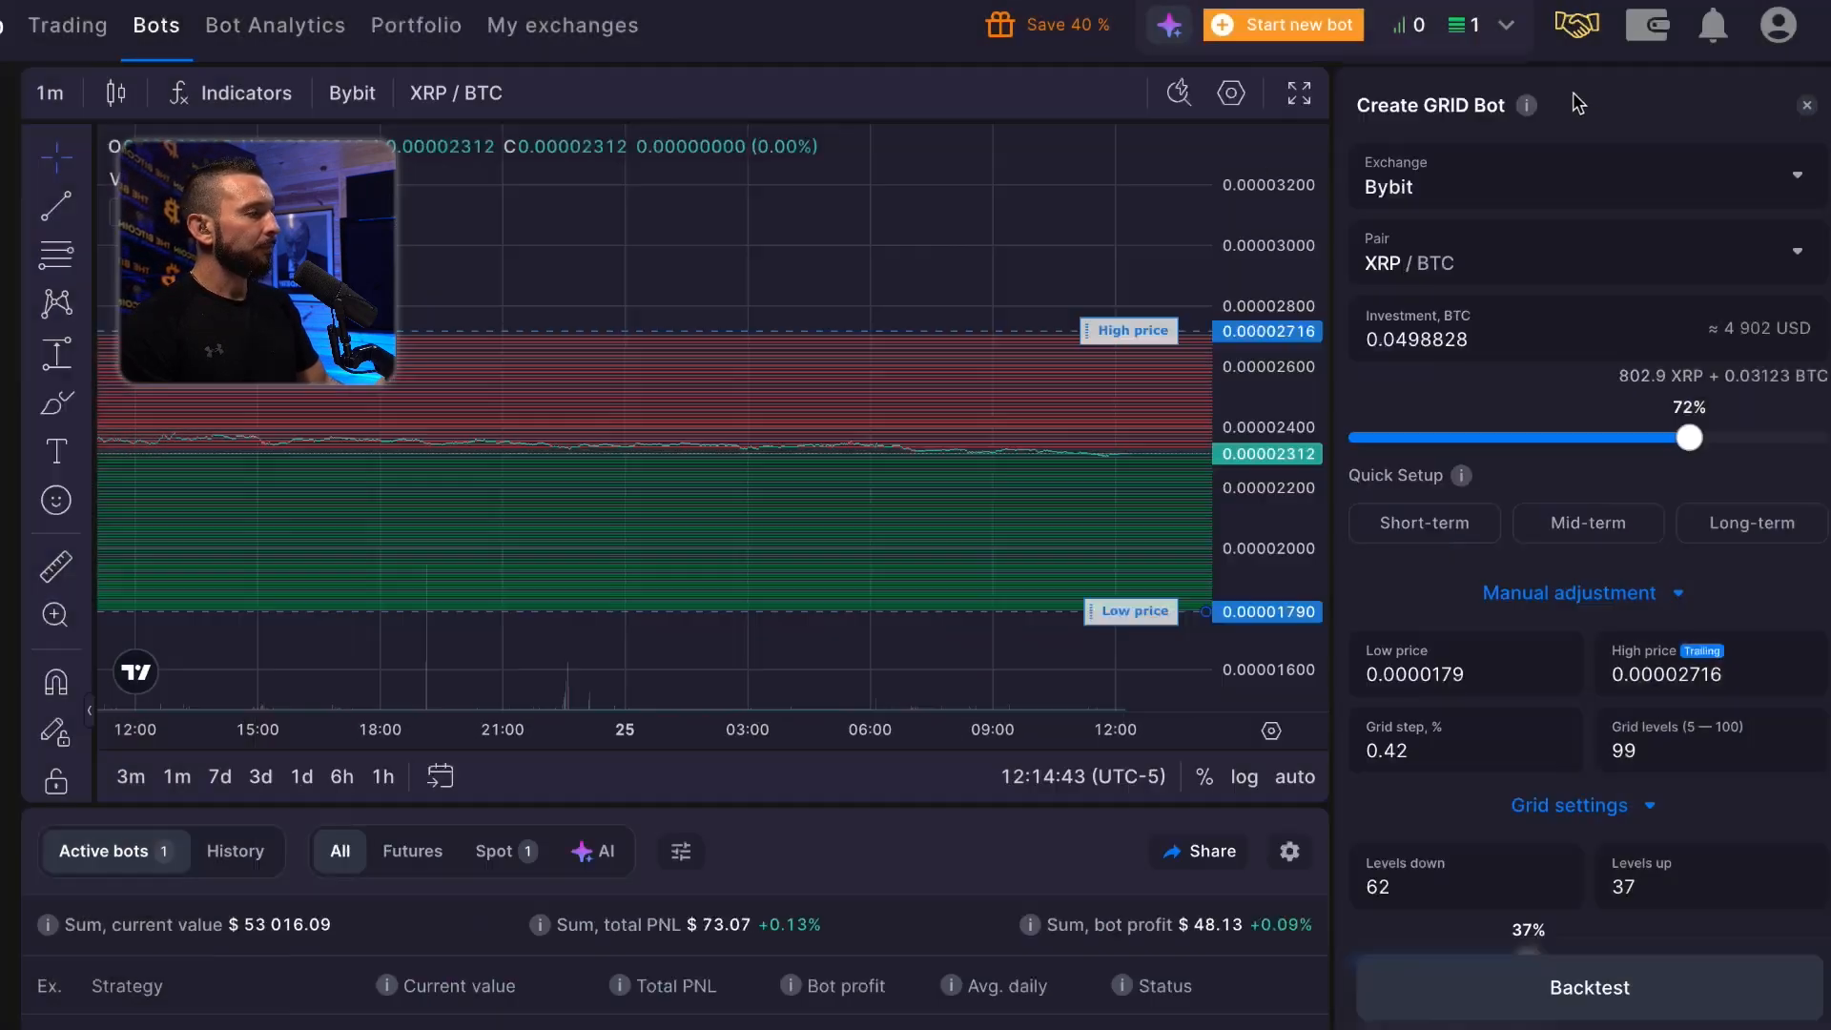
left_click(1568, 90)
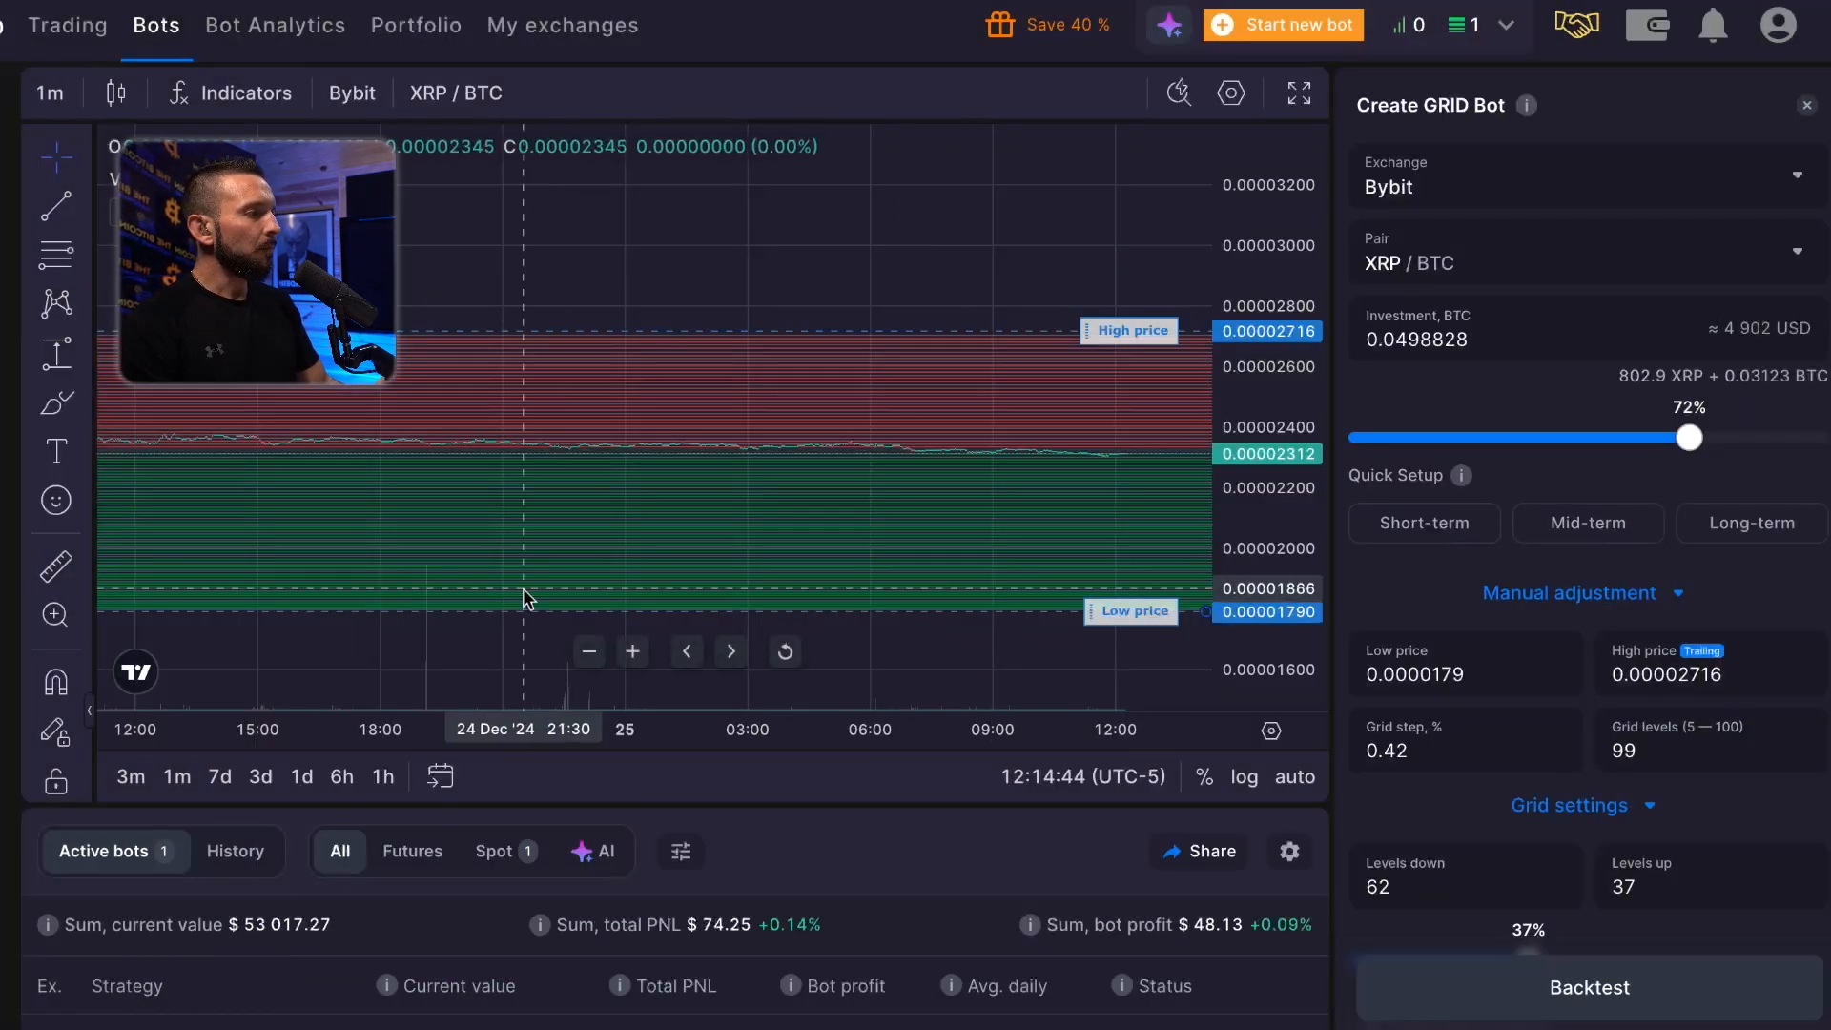
- Measure the percentage distance on the chart from the grid's high price down to its low price
left_click(55, 565)
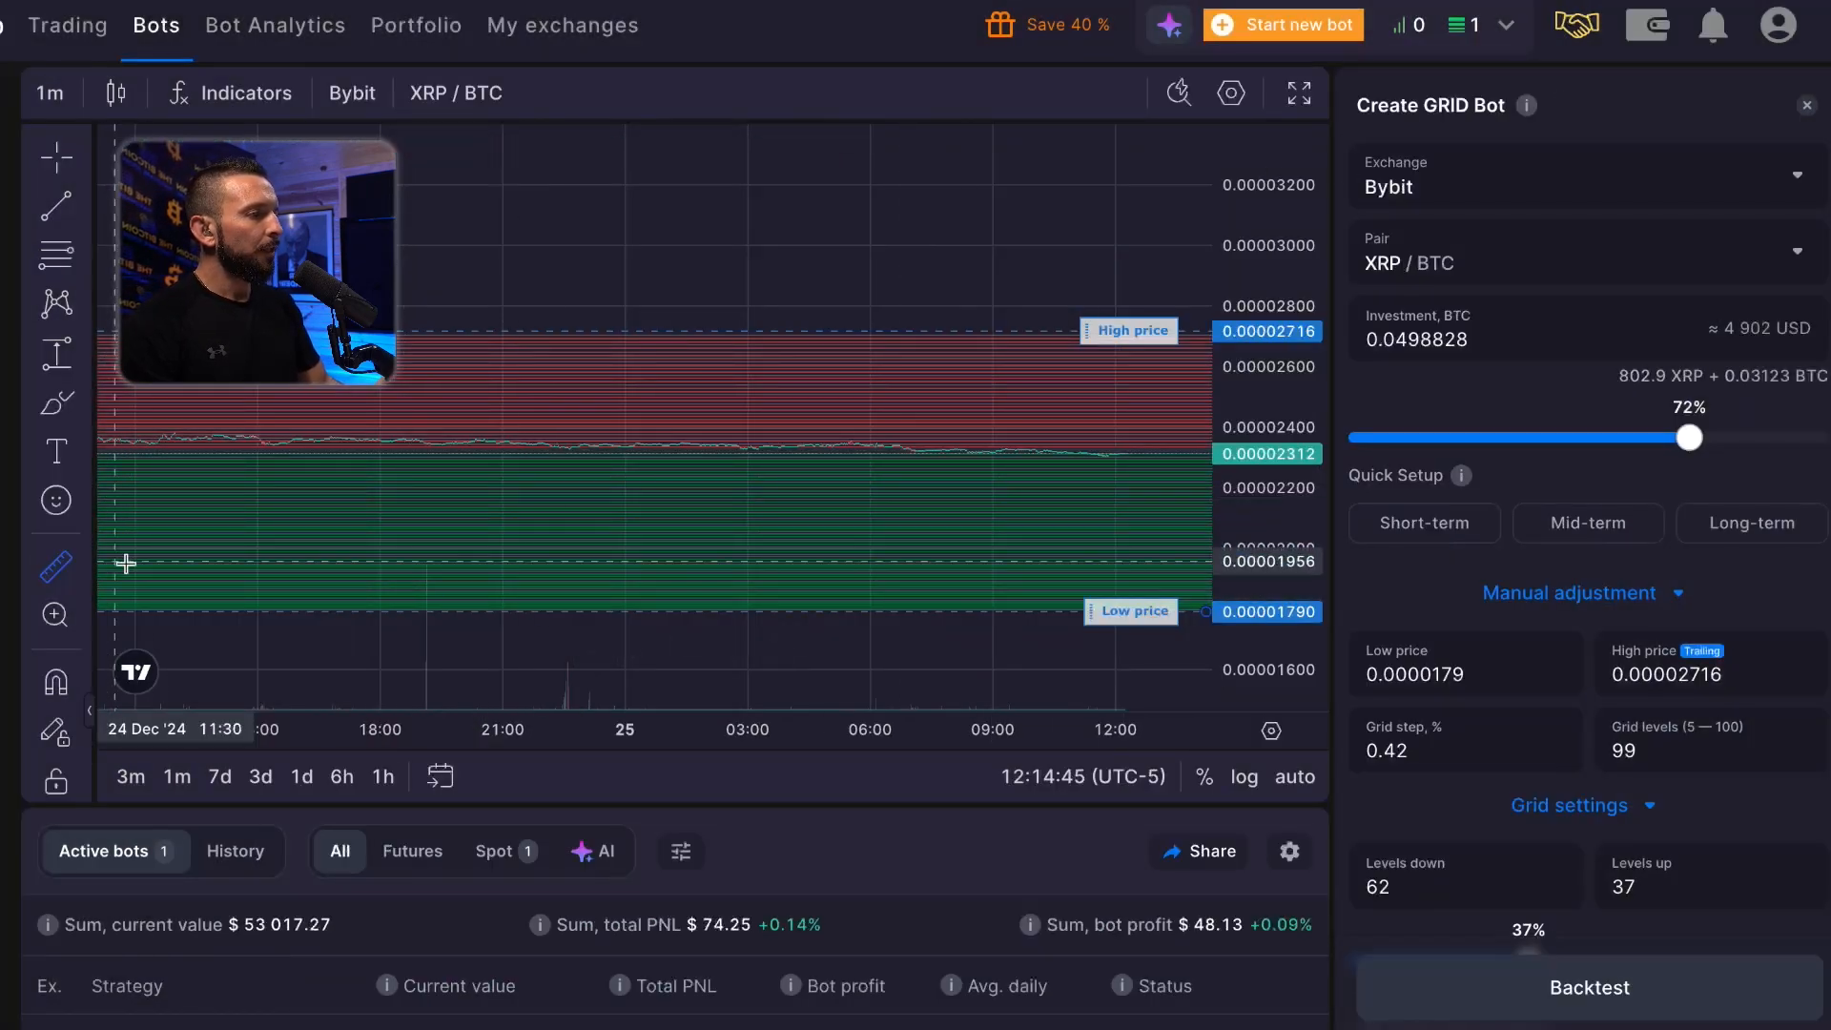
left_click(1021, 332)
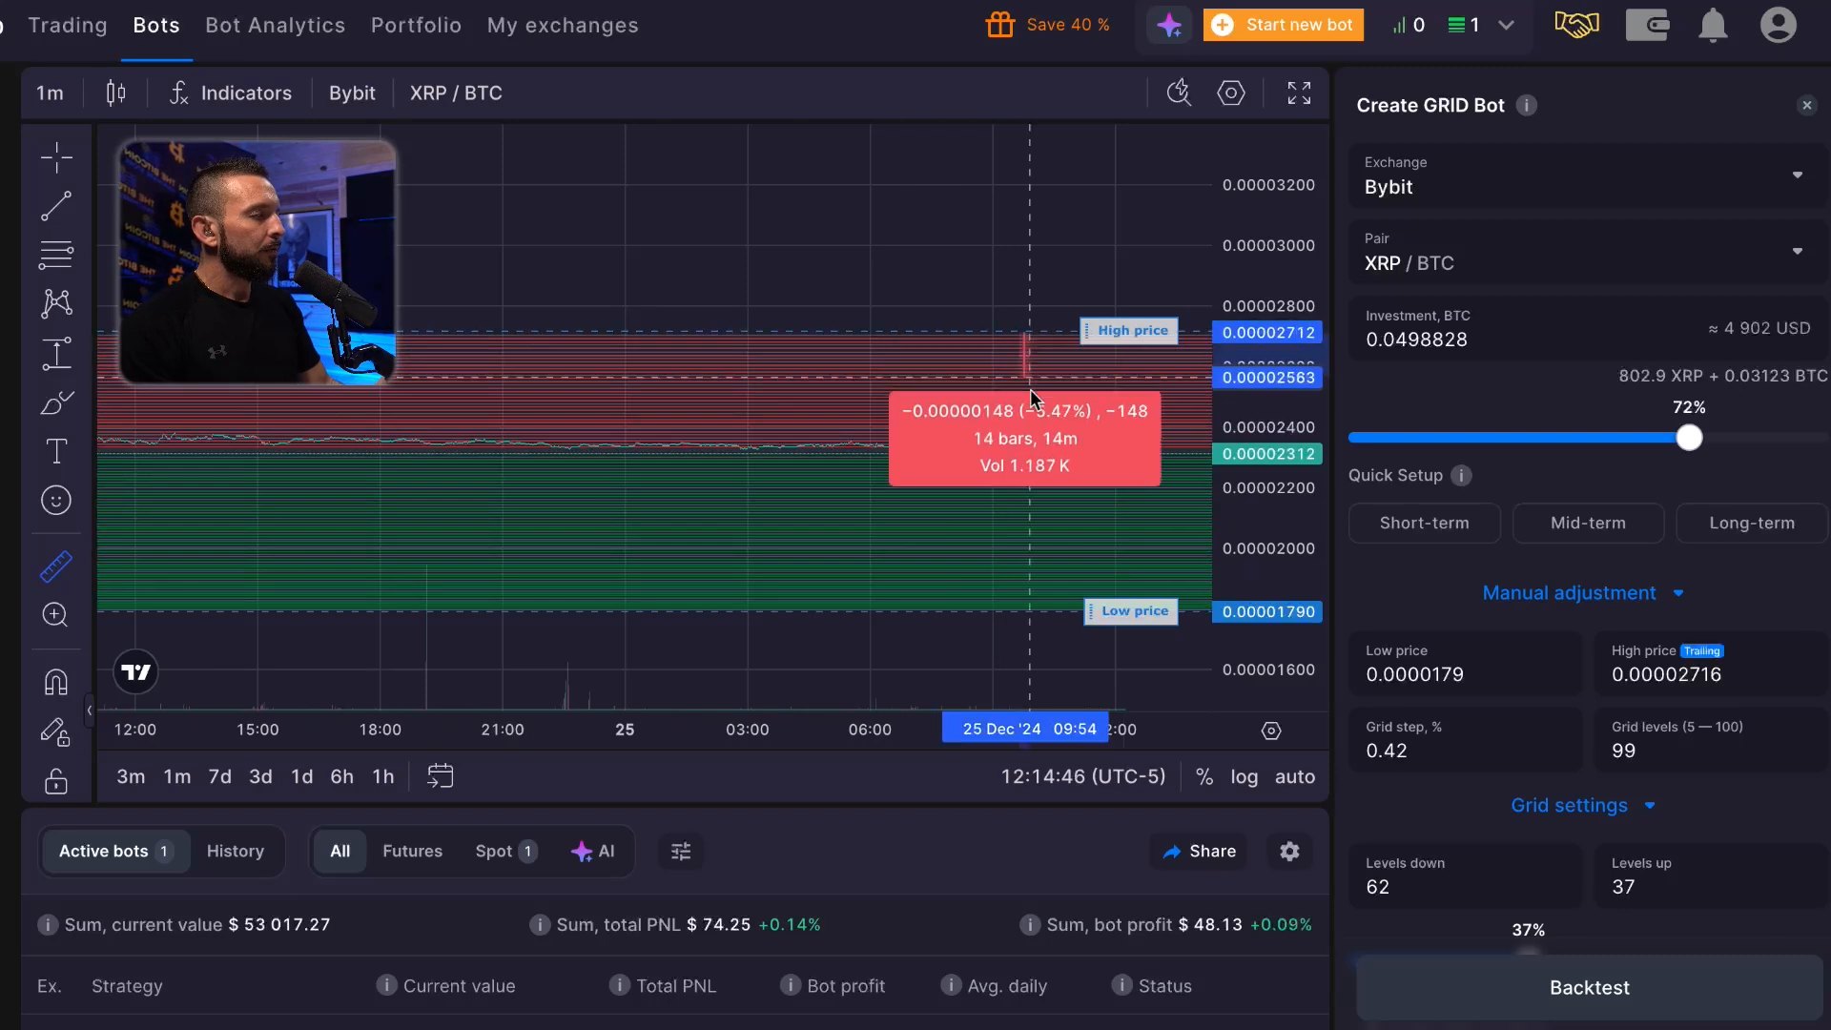
left_click(929, 603)
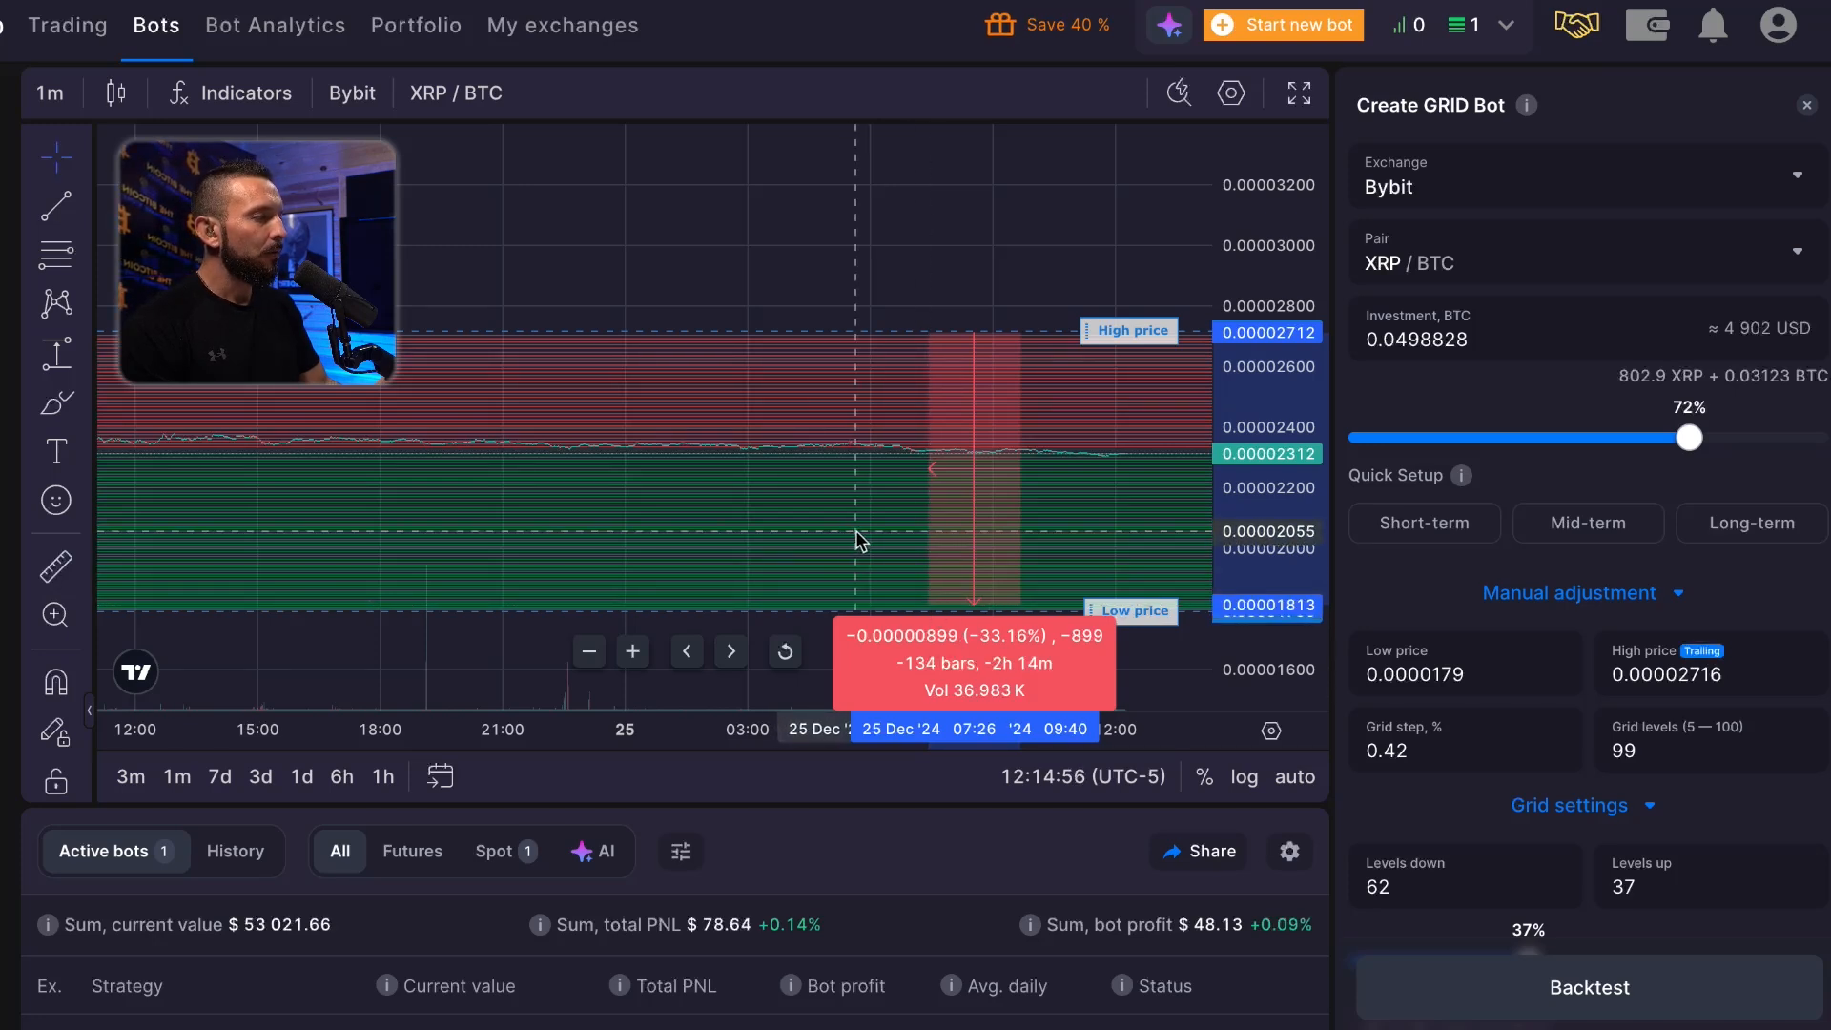
- Change the XRP/BTC chart interval to 1 day to view the grid range against the multi-year price history
left_click(48, 93)
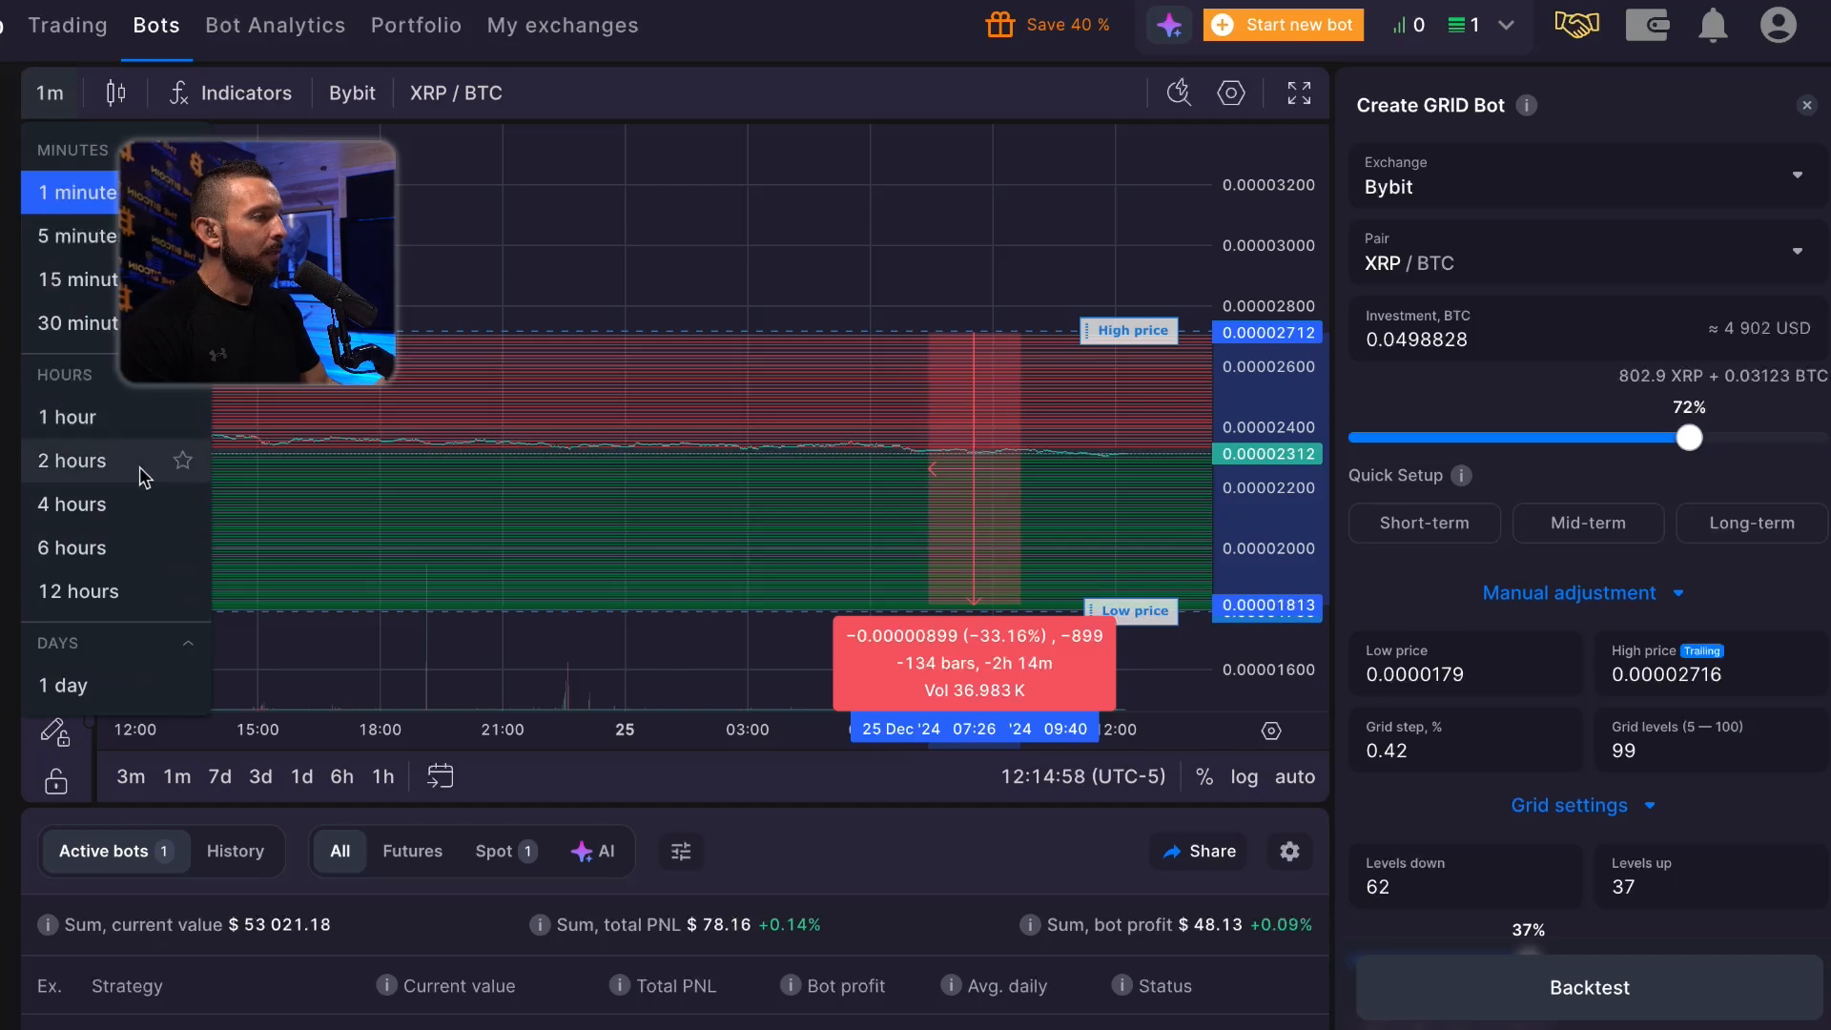
scroll(100, 666, "down", 1)
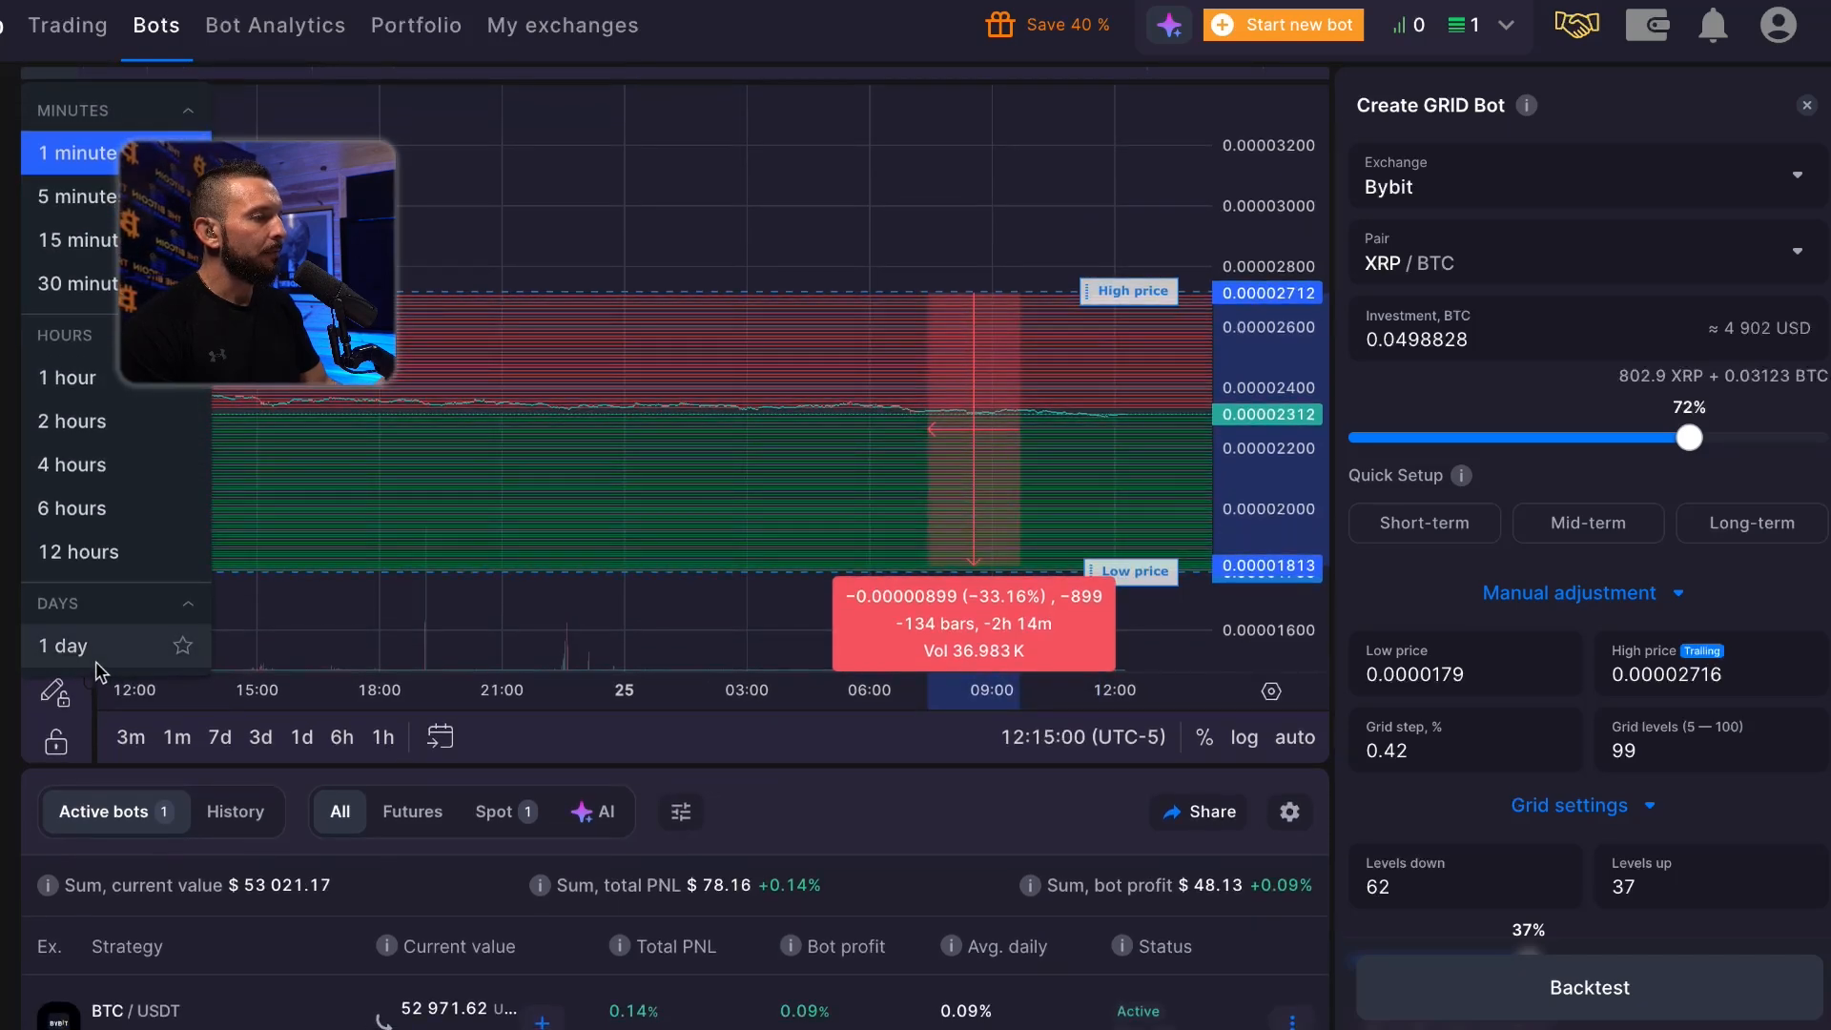
left_click(96, 661)
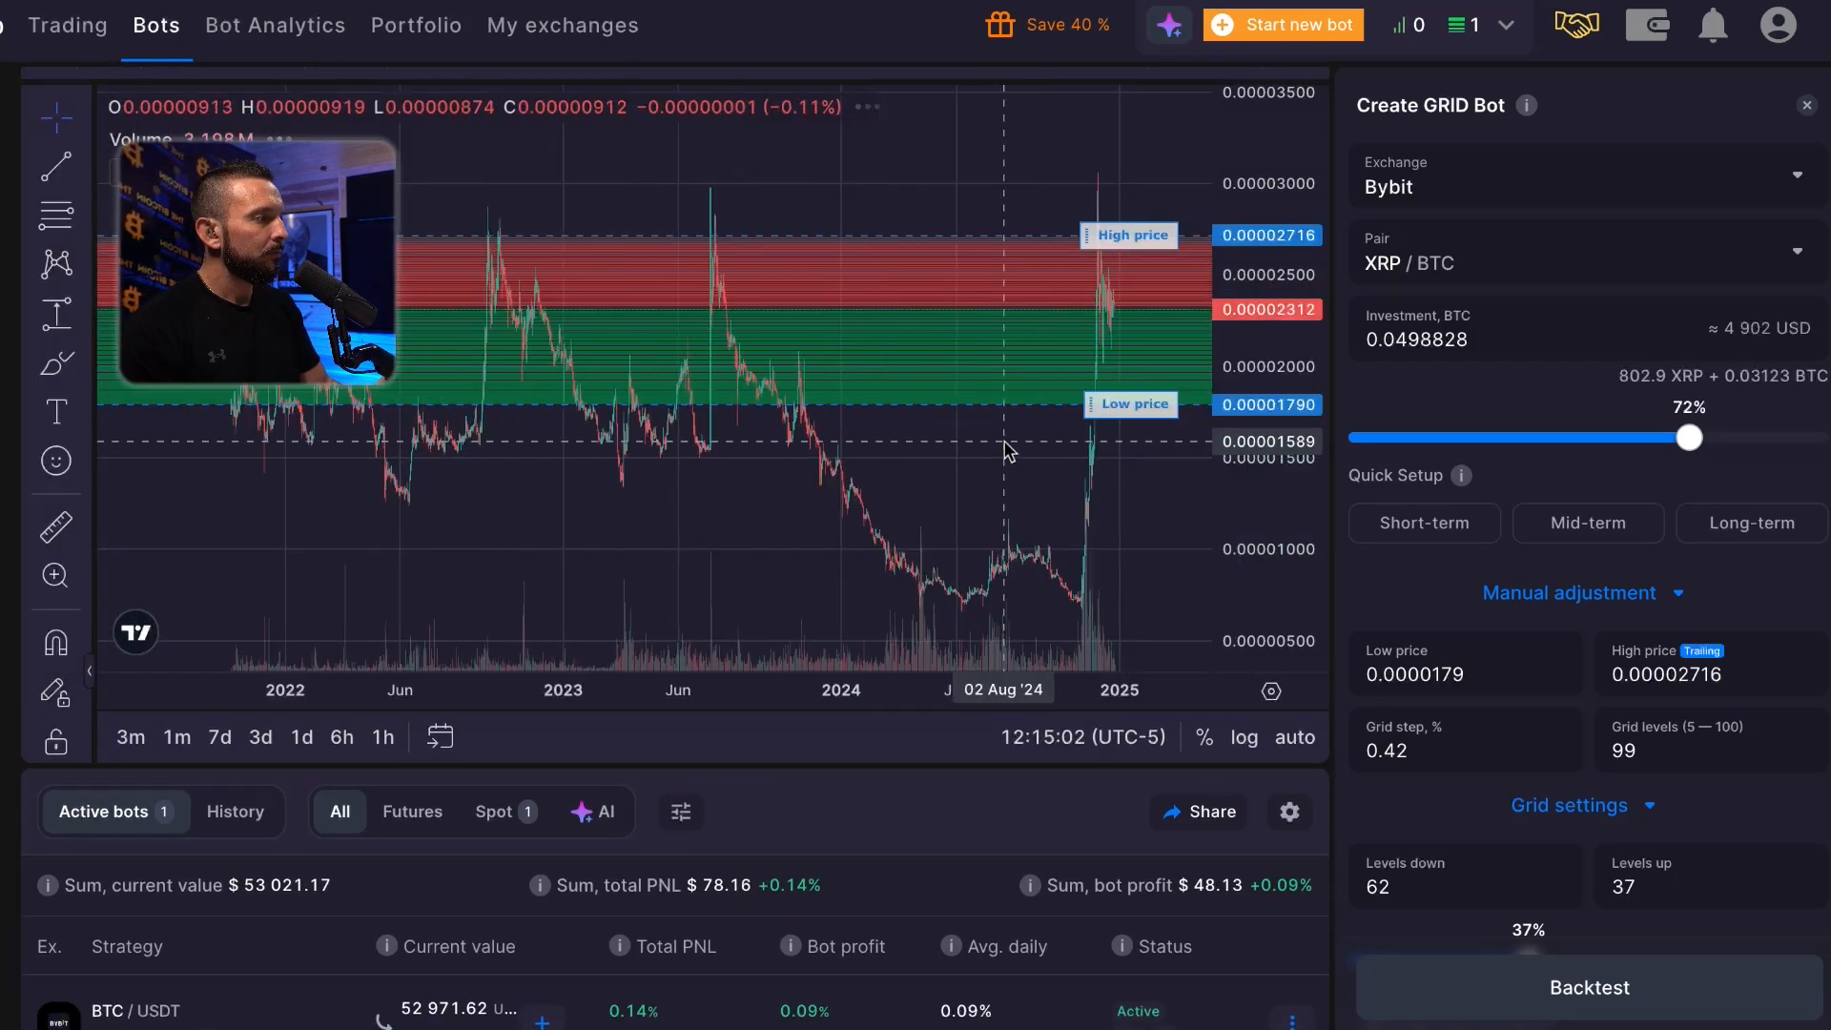
scroll(1005, 443, "up", 3)
scroll(1004, 442, "down", 3)
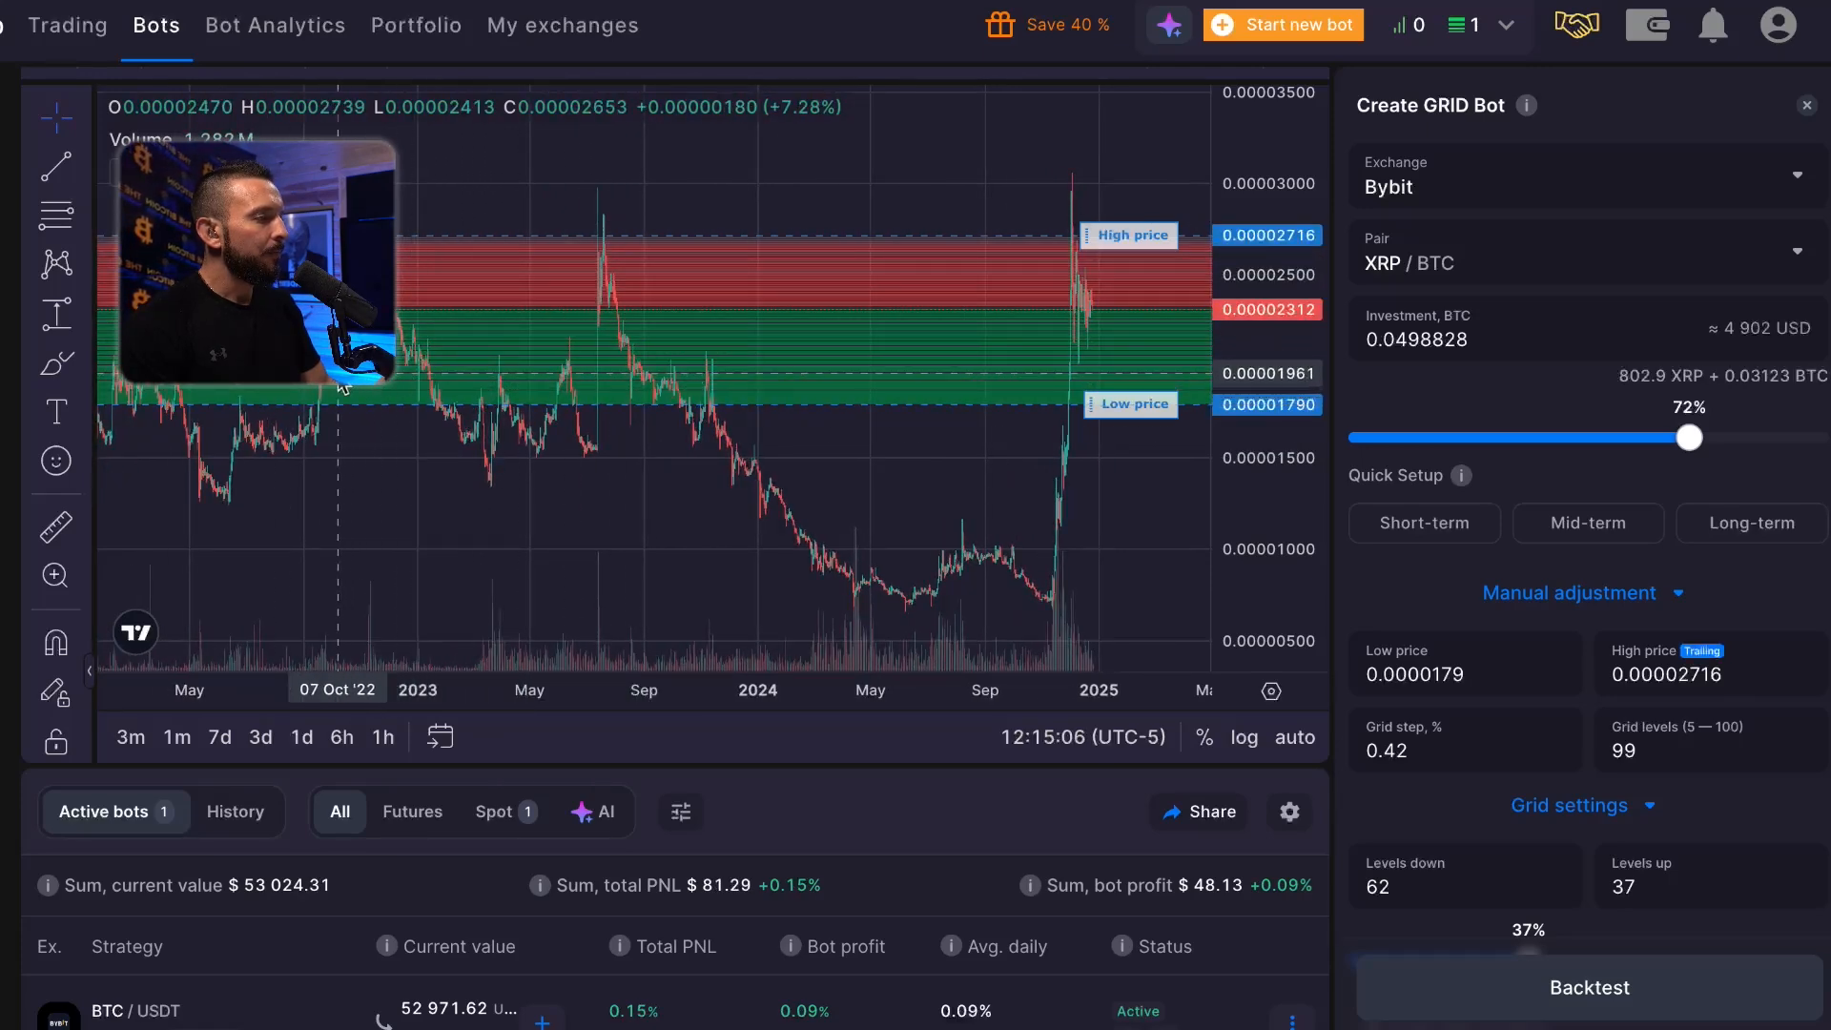
scroll(337, 386, "down", 1)
scroll(337, 387, "down", 1)
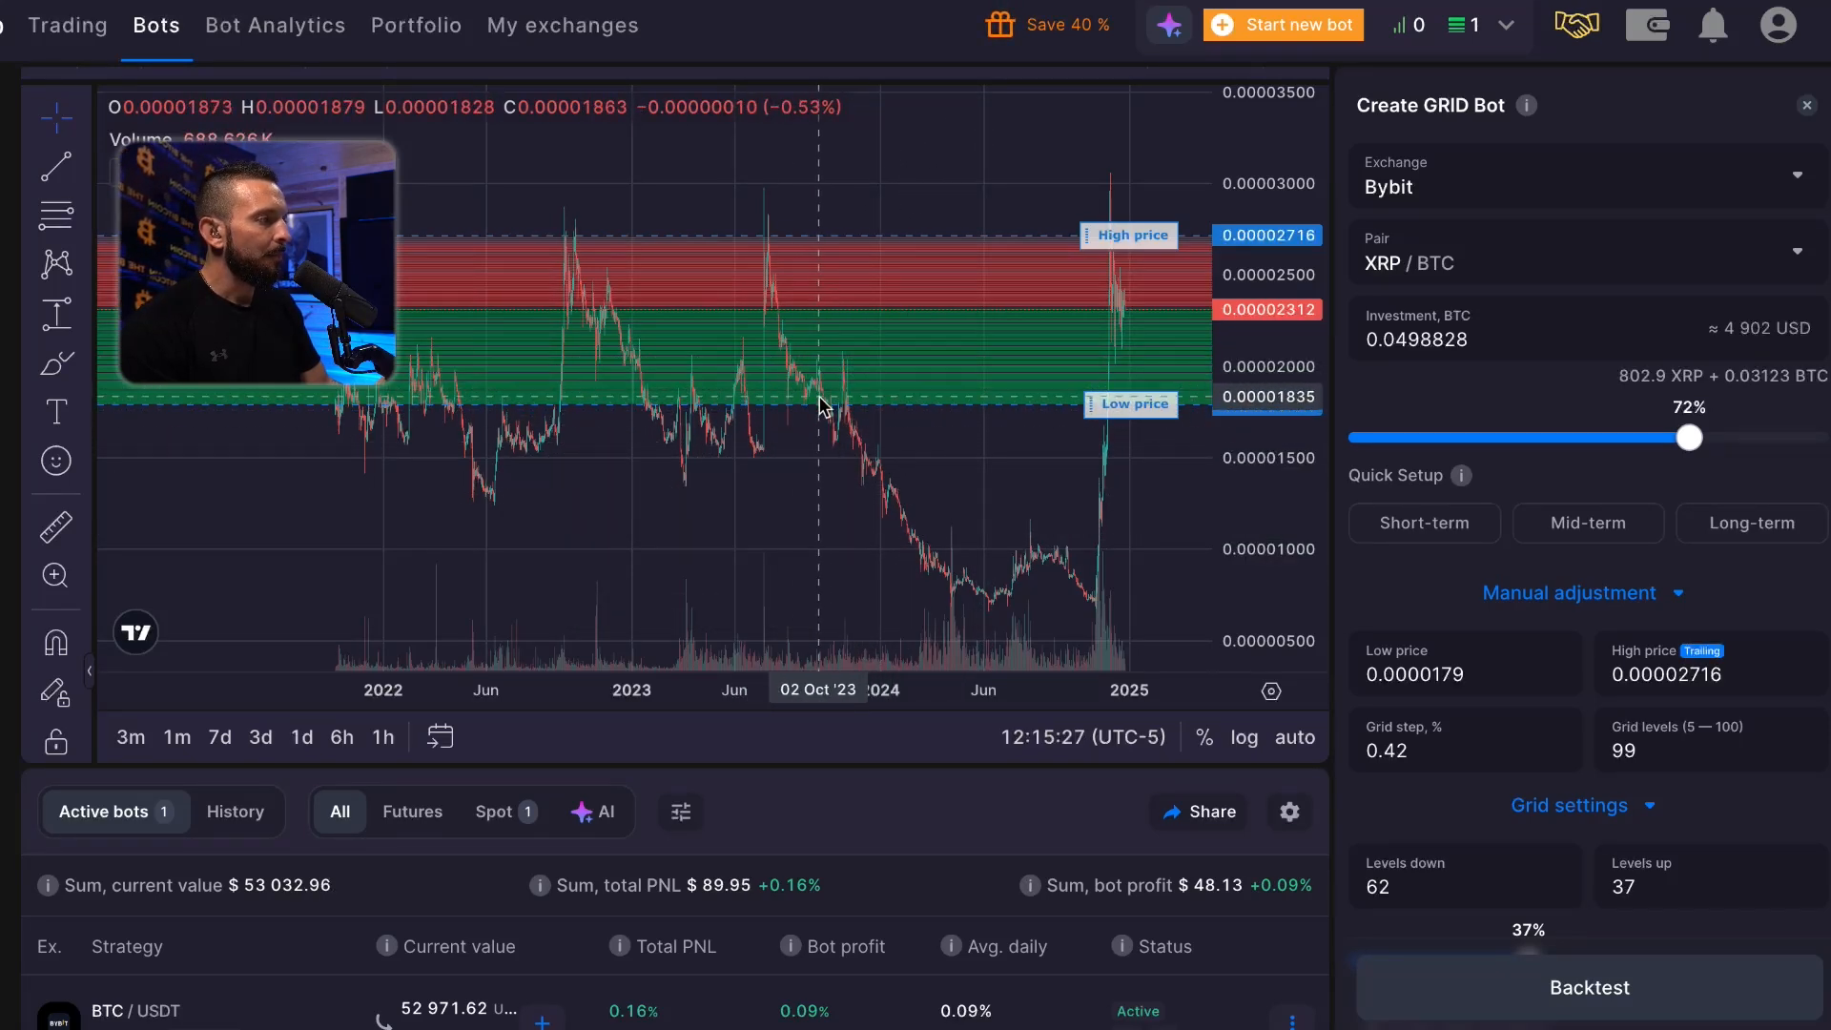
- Measure the price move from the grid's low price level in September 2023 to the November 2024 bottom
left_click(57, 528)
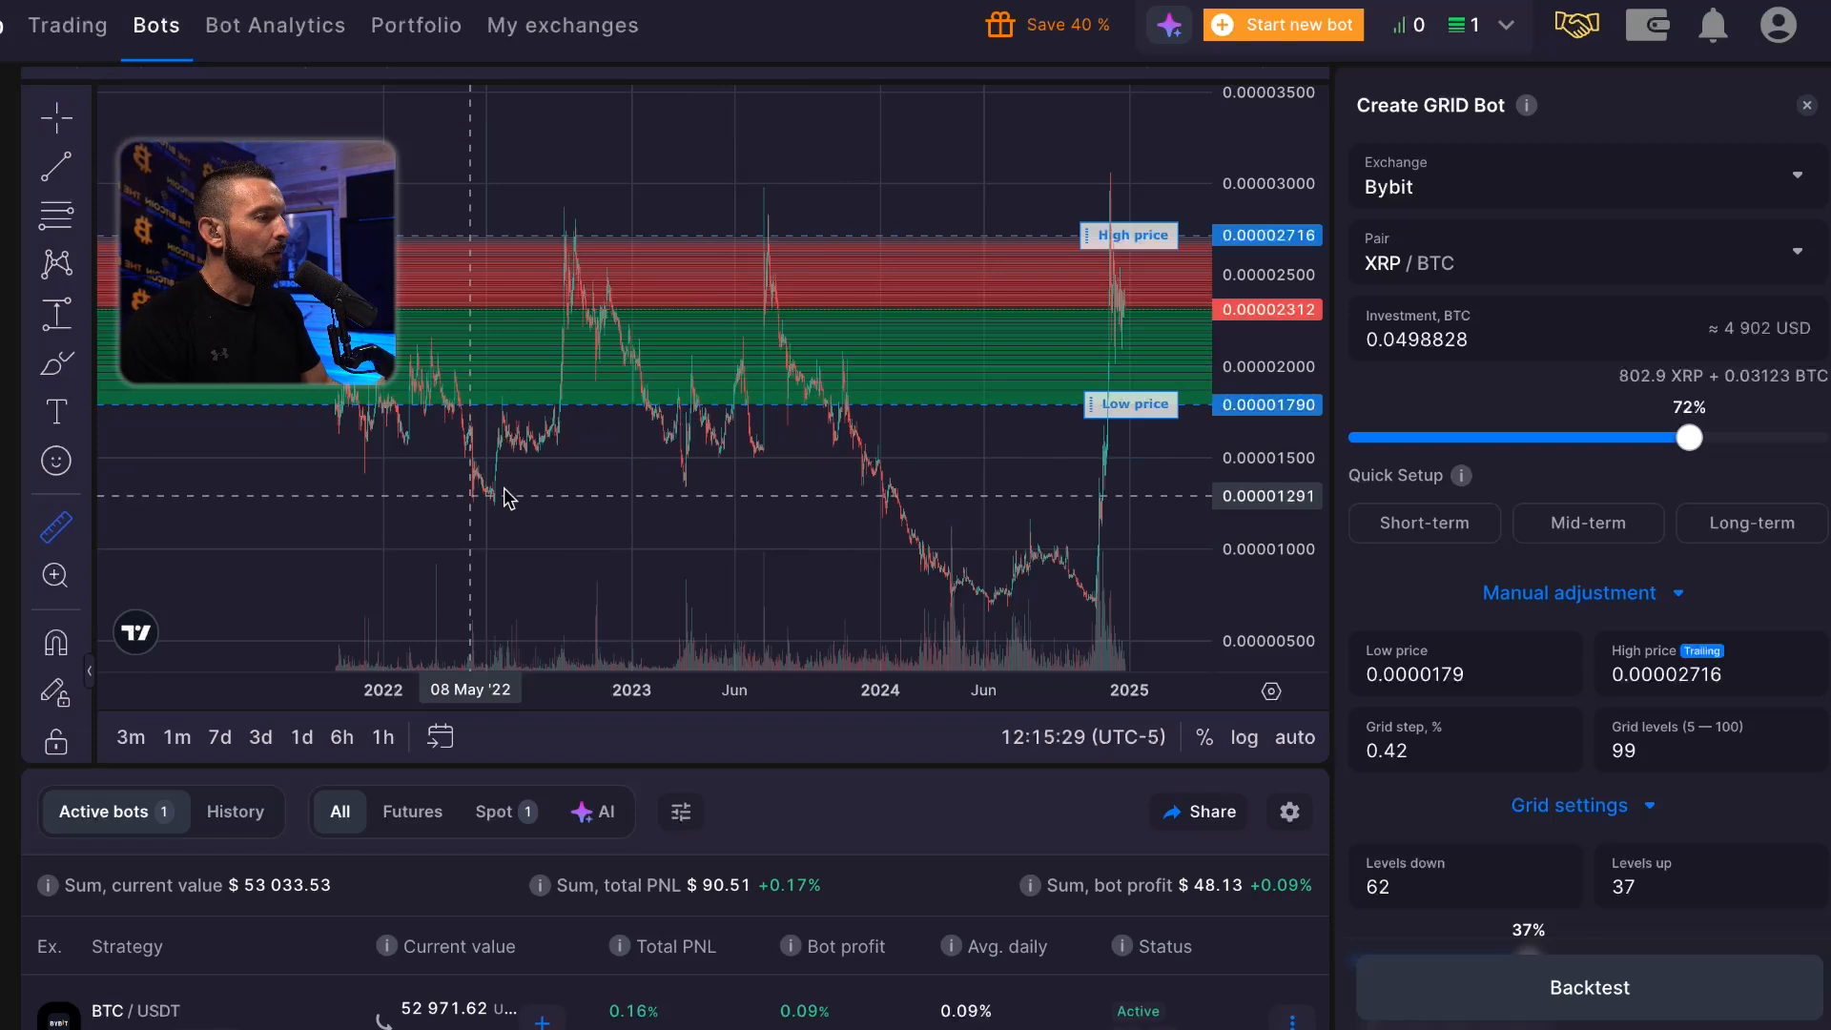
left_click(815, 405)
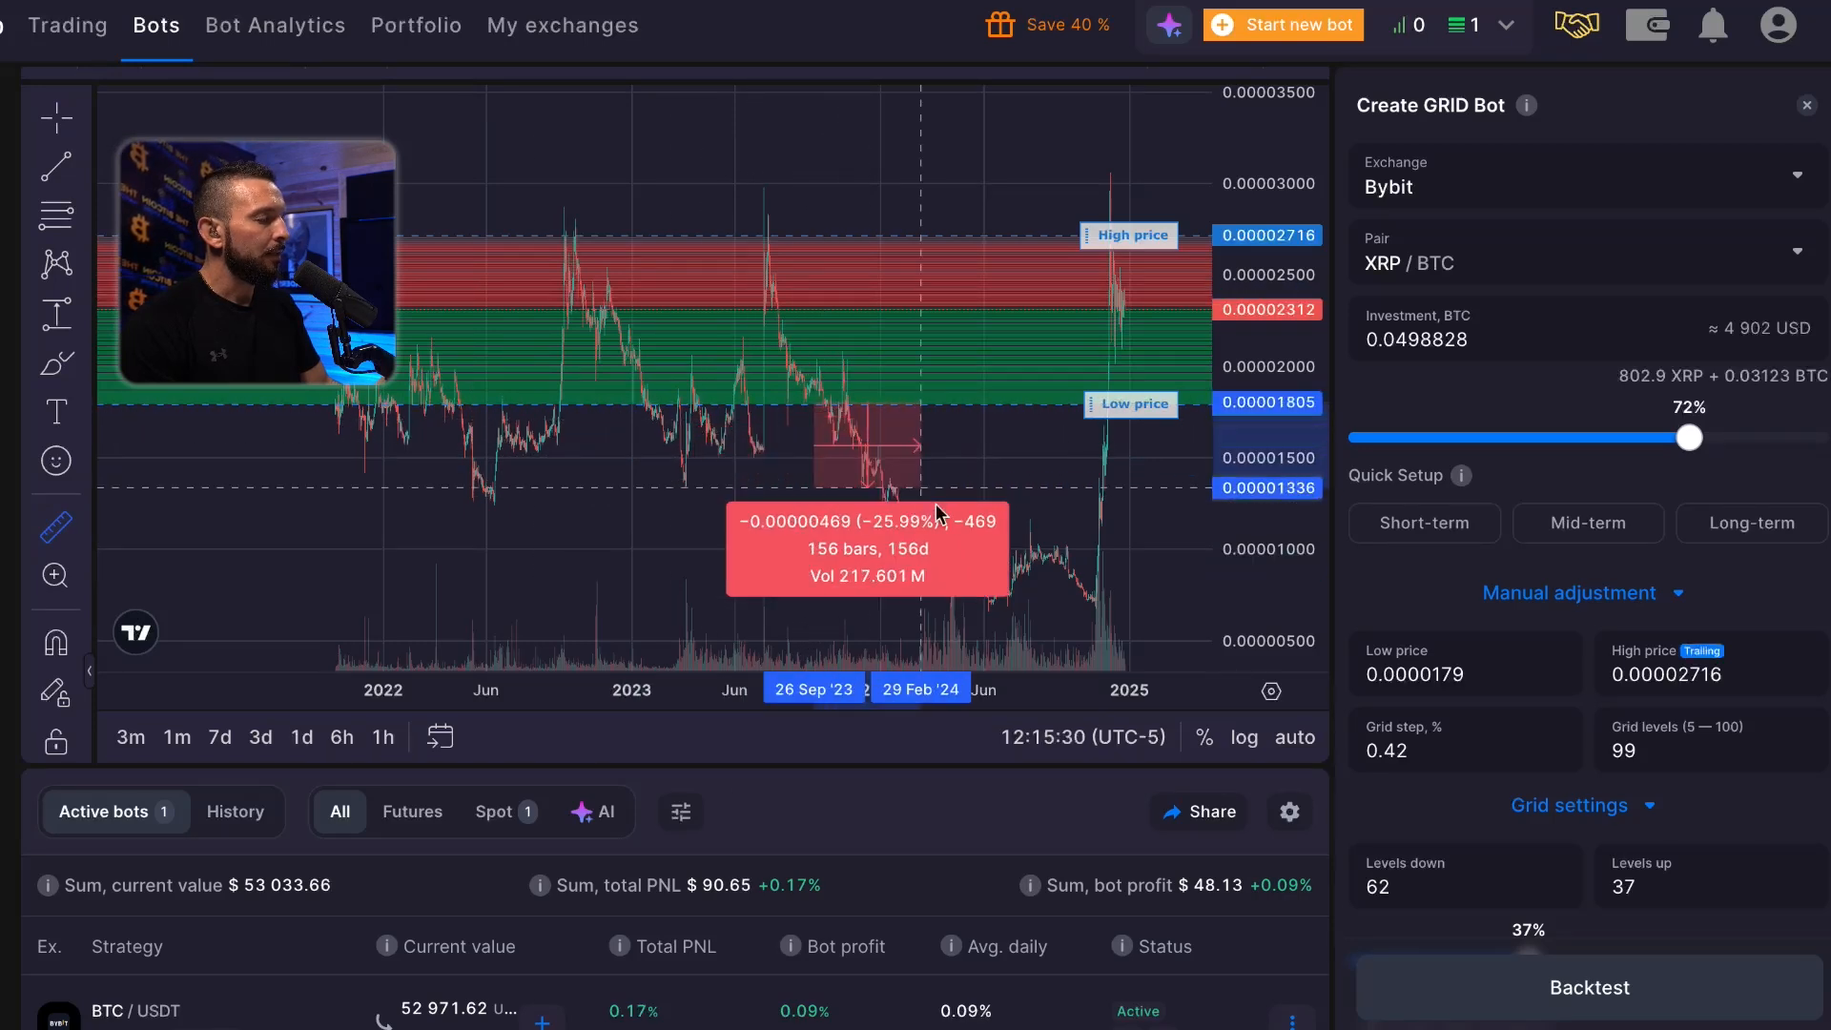
left_click(1101, 606)
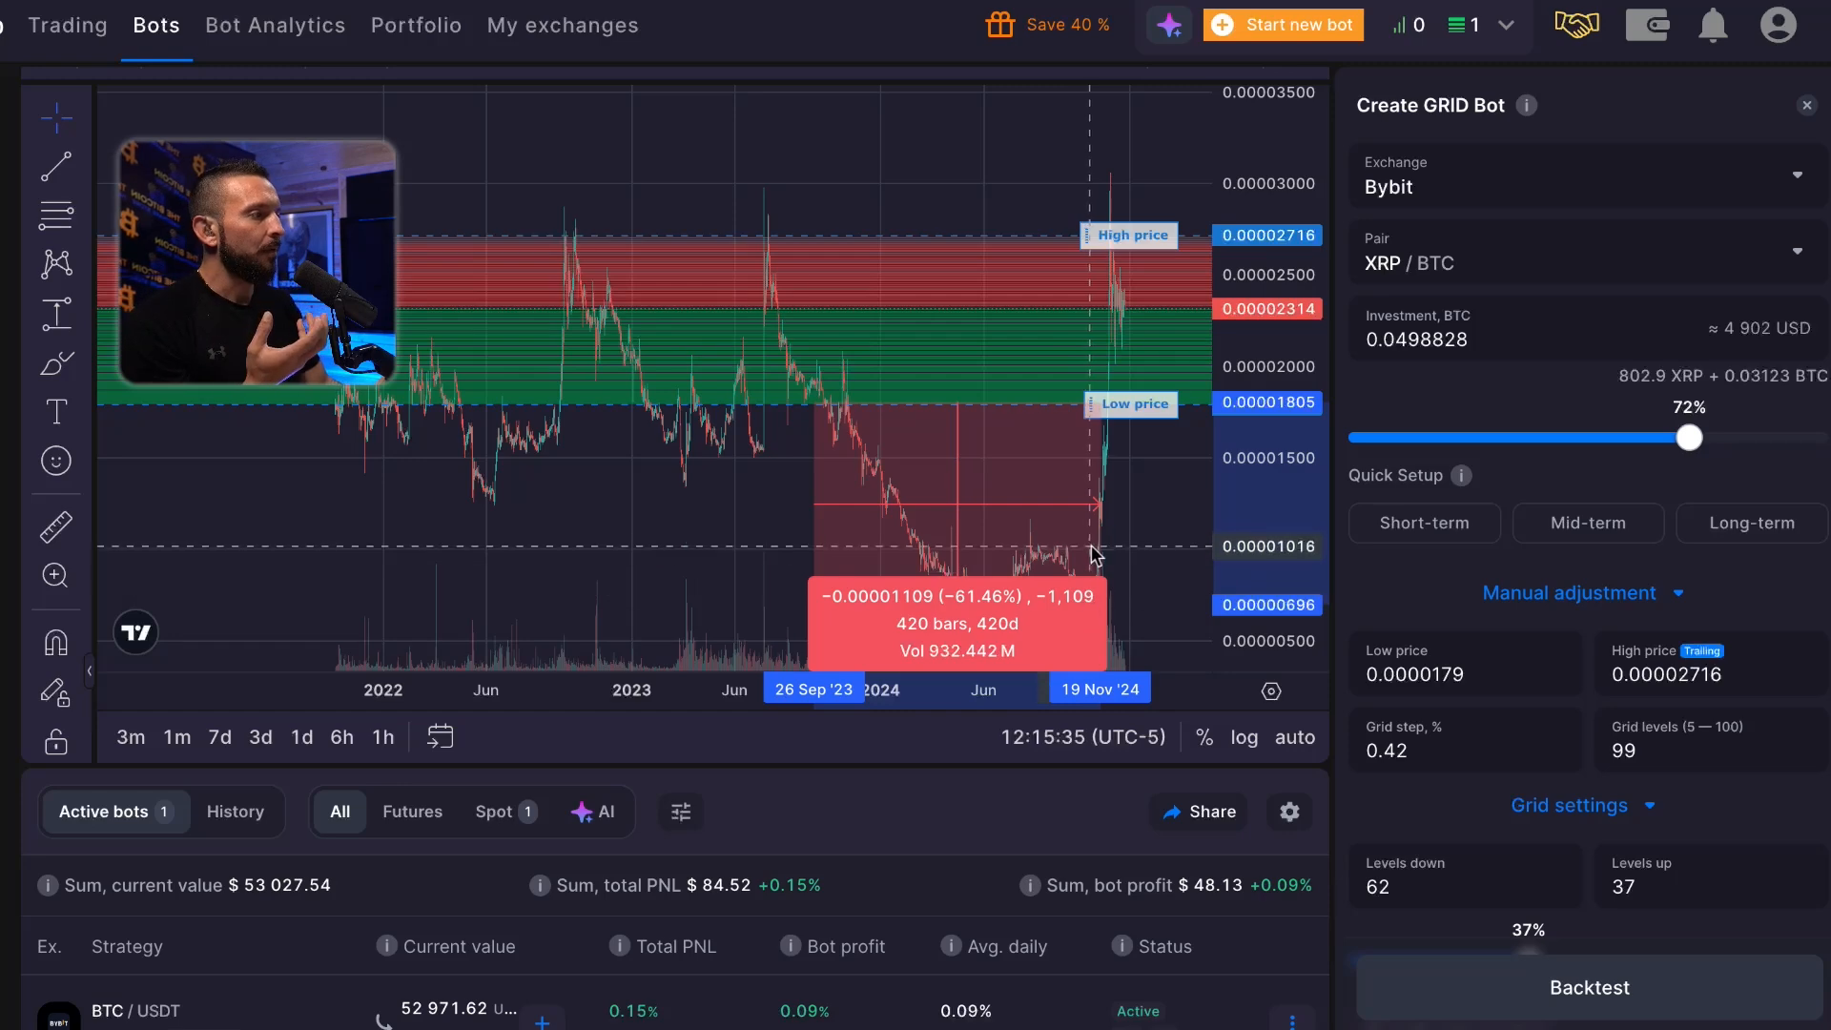
- Measure the drop from the grid's low price at the December 2024 candles down to about 0.0000134
scroll(1092, 553, "up", 3)
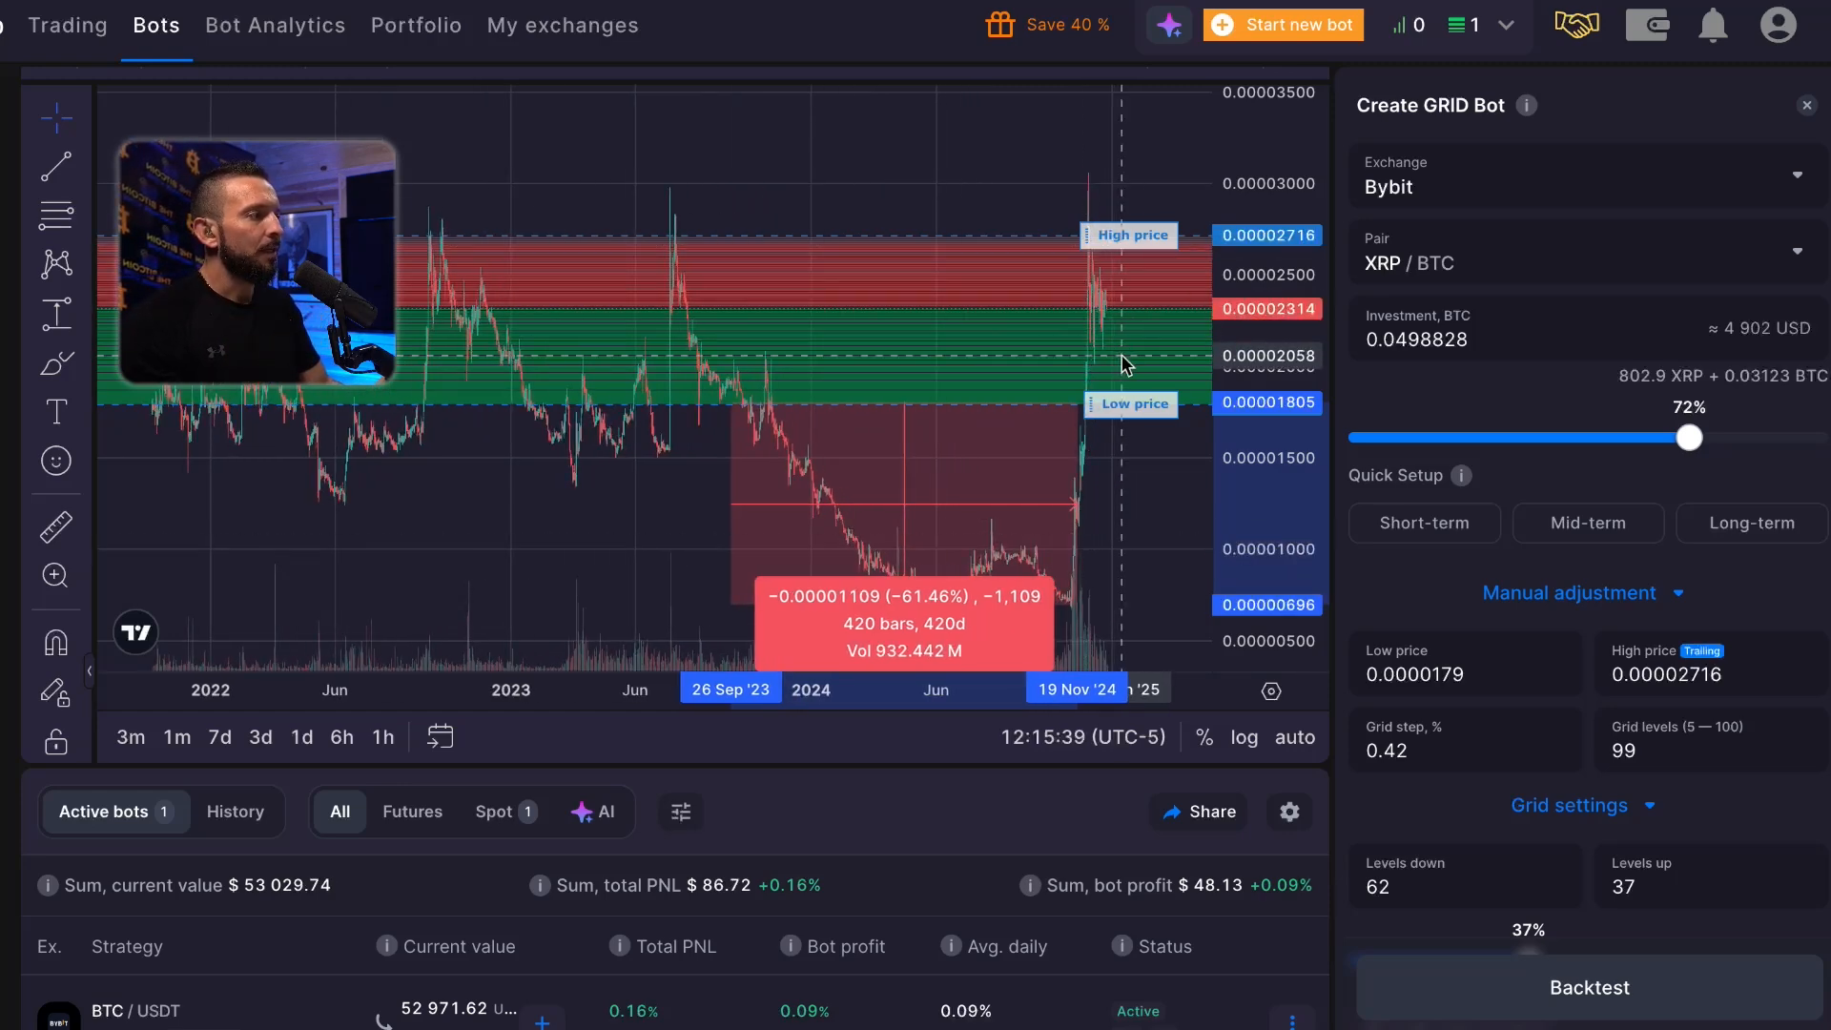
scroll(1145, 412, "up", 3)
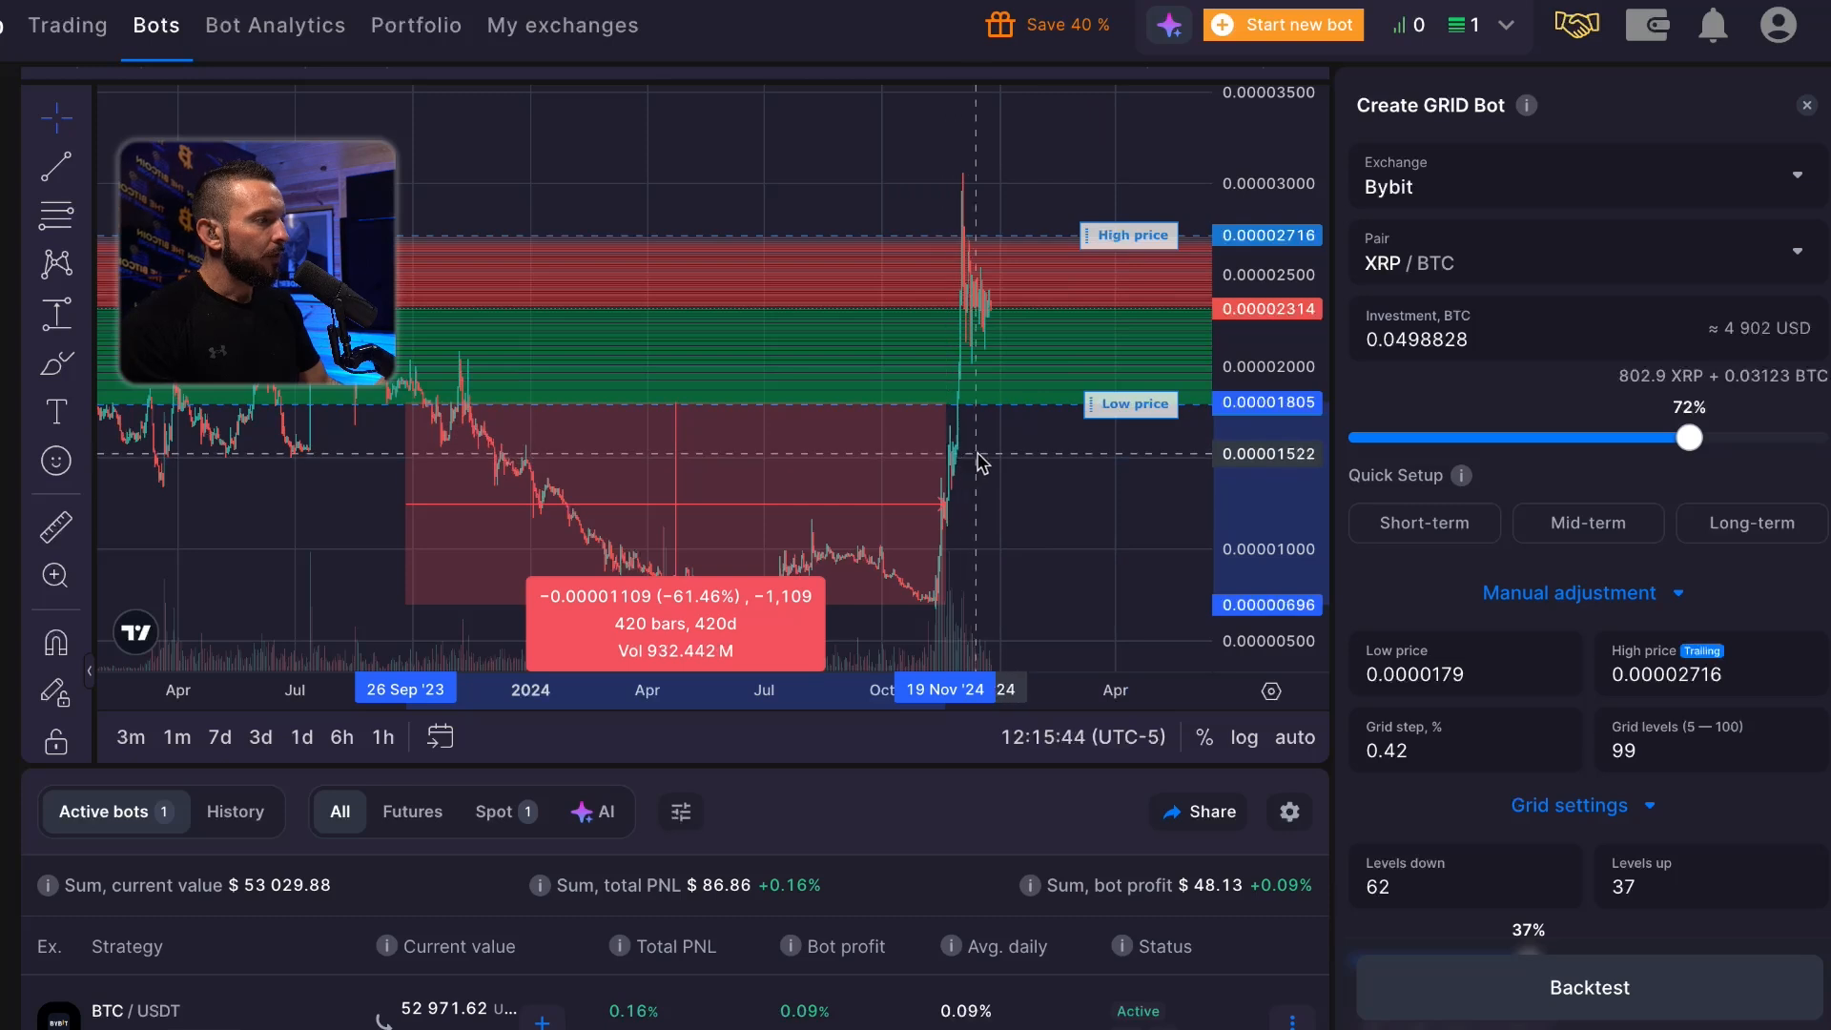
left_click(55, 526)
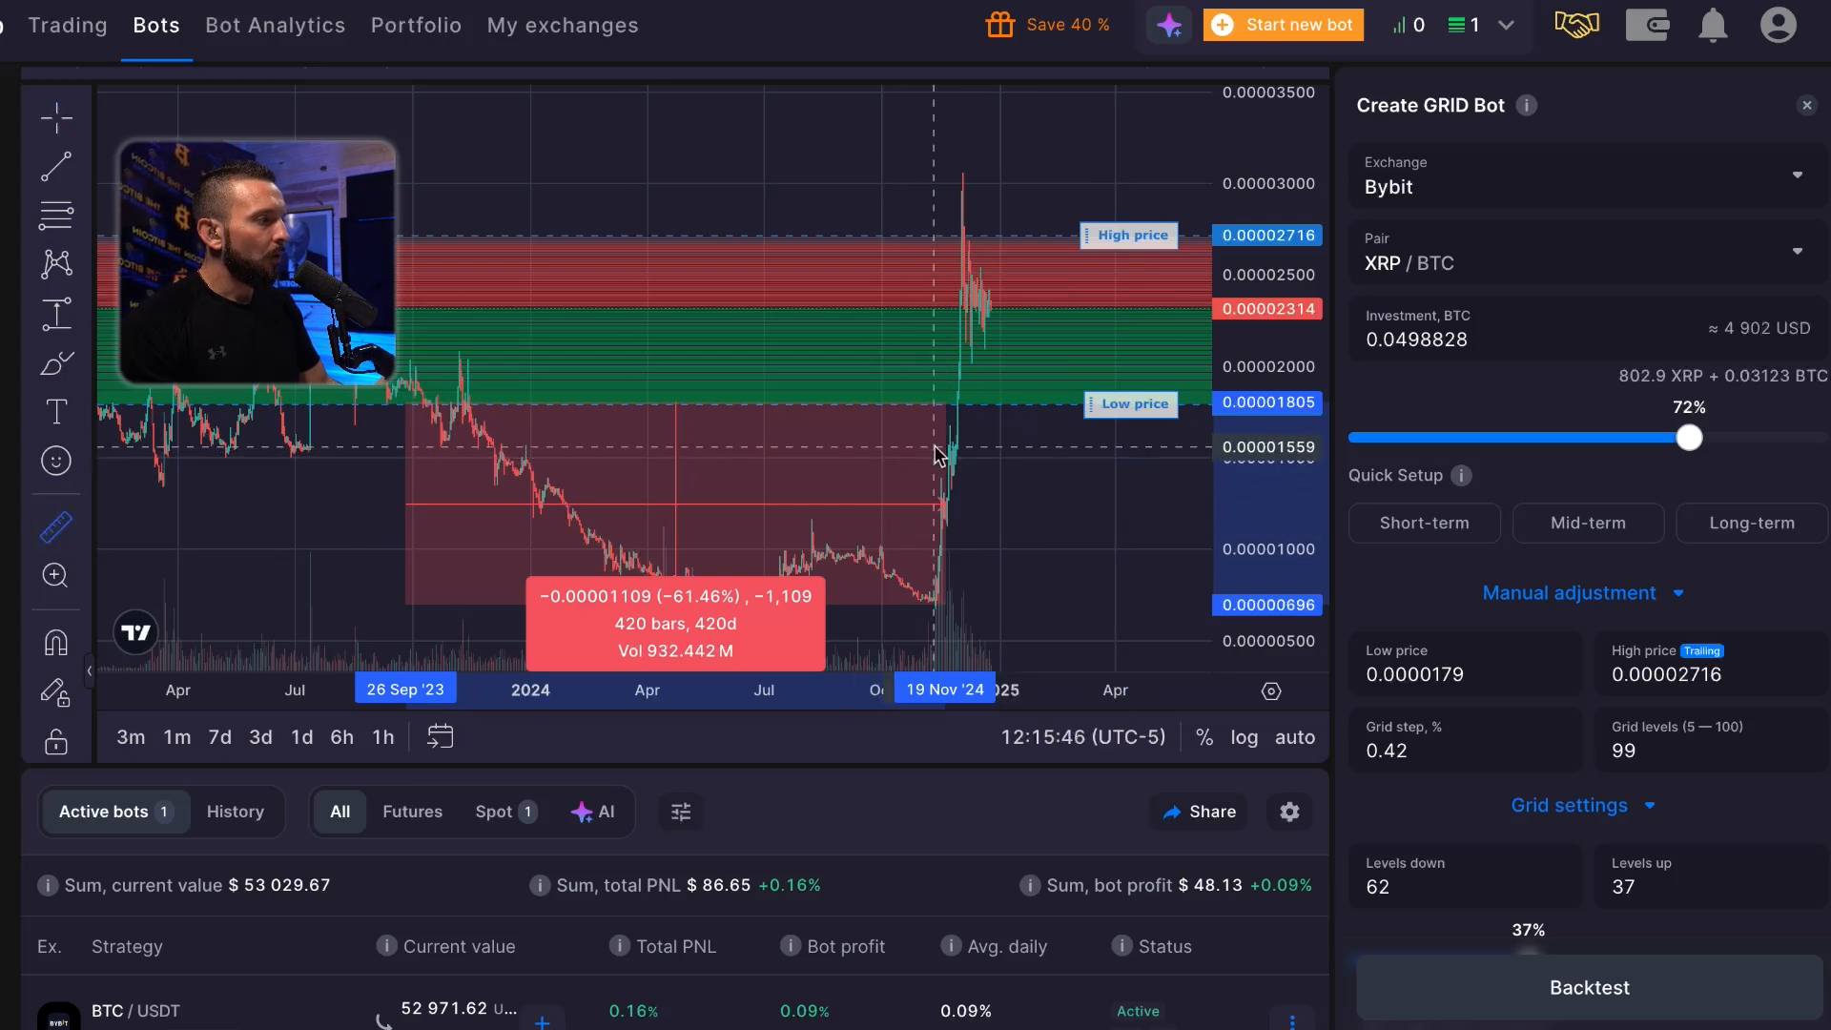
left_click(984, 411)
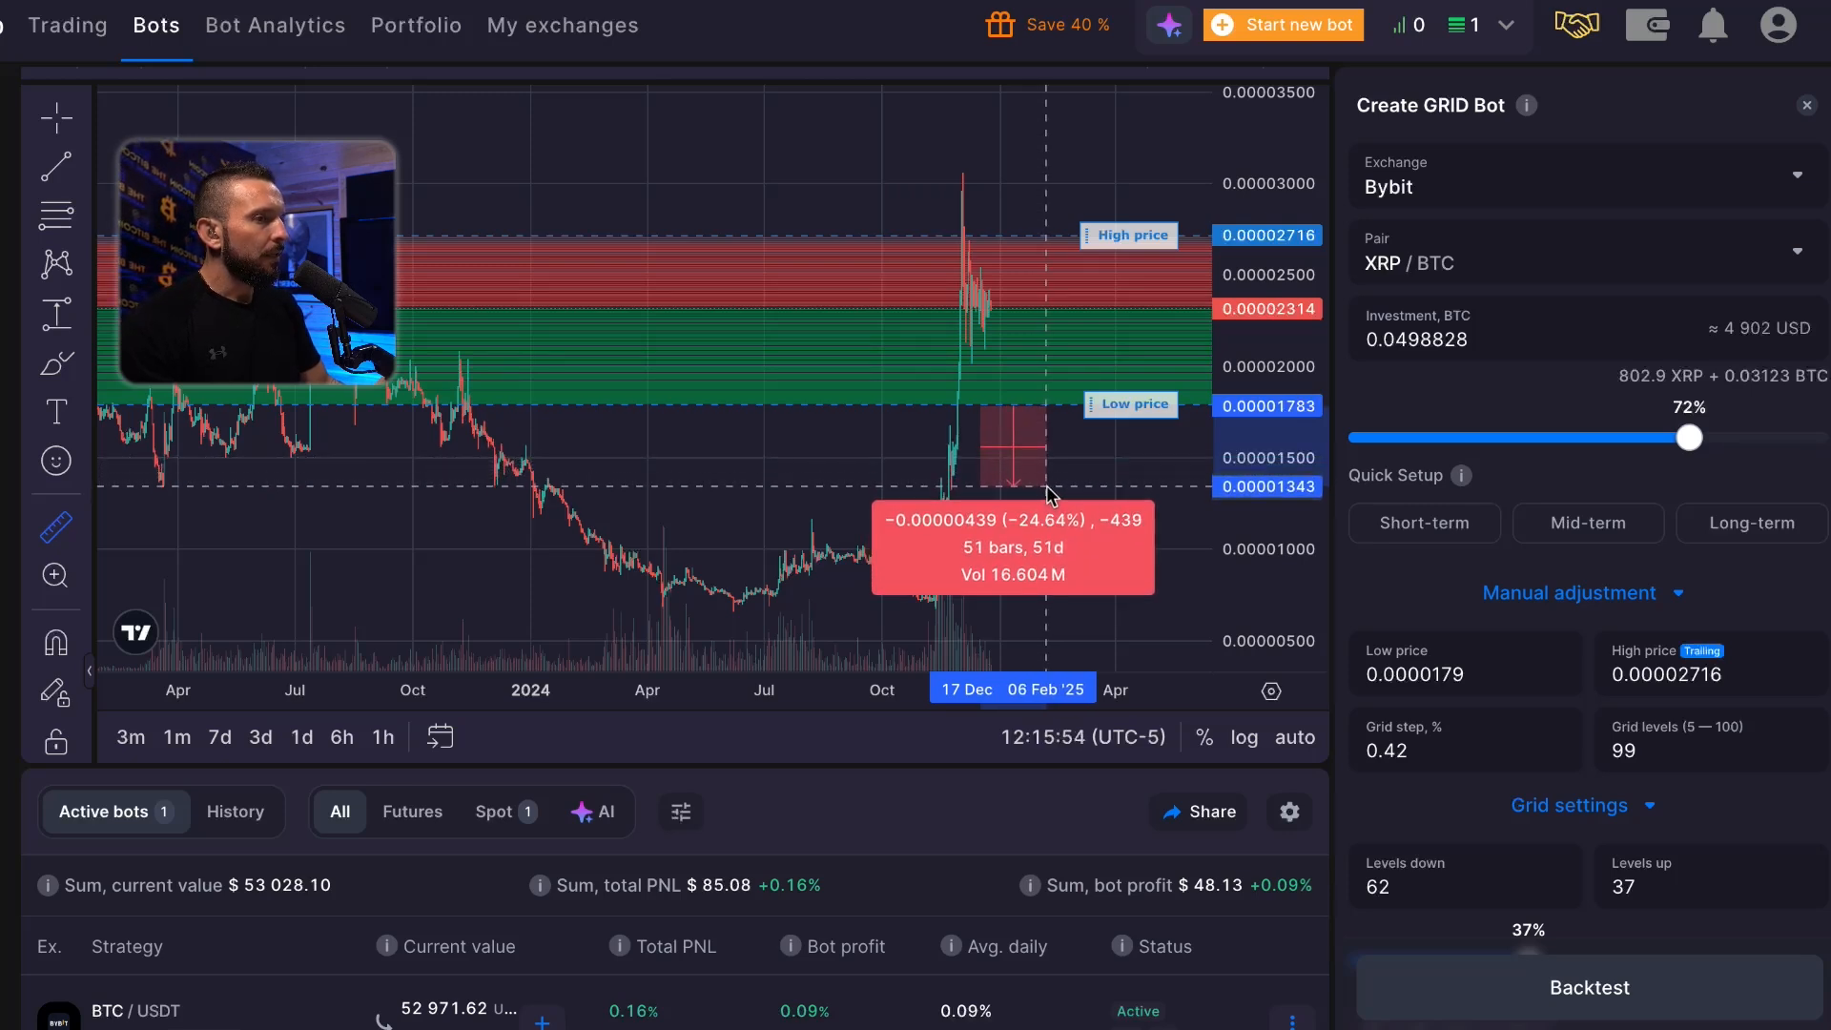
left_click(1045, 484)
- Draw a nearly horizontal trend line at about 0.0000135 across the chart from February 2023 to June 2025
left_click(55, 177)
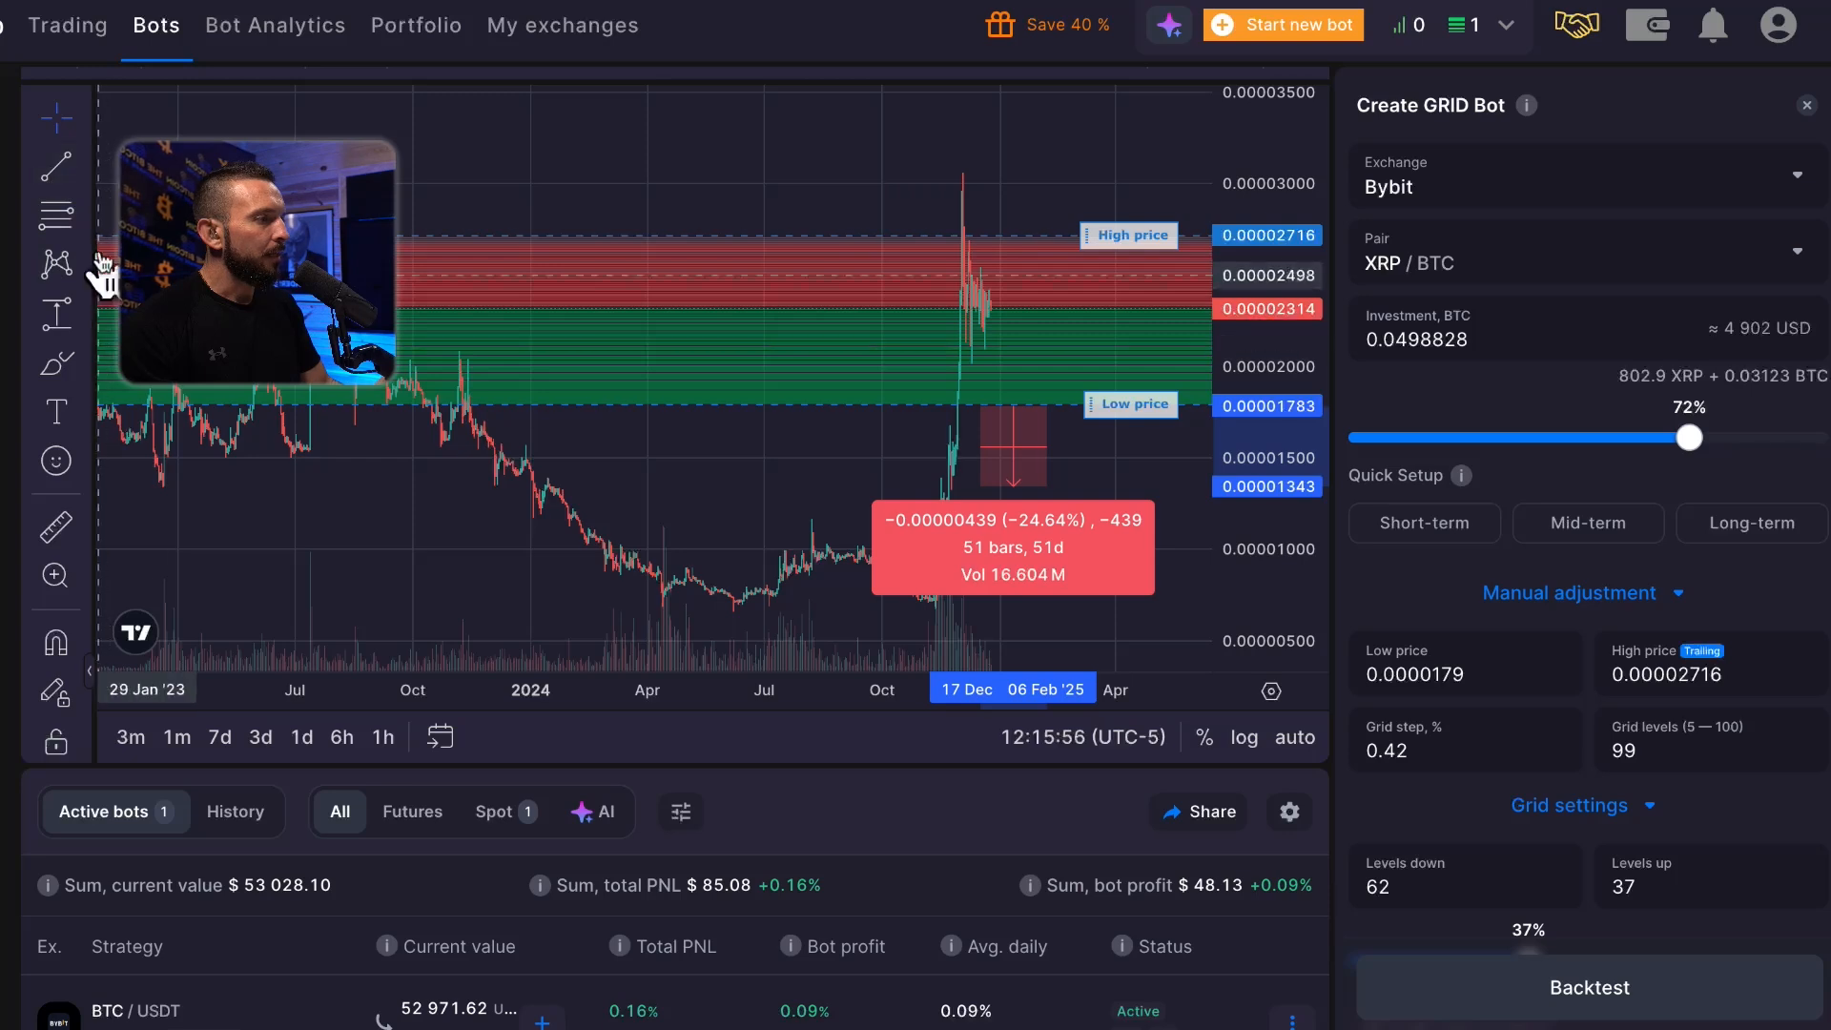
left_click(110, 487)
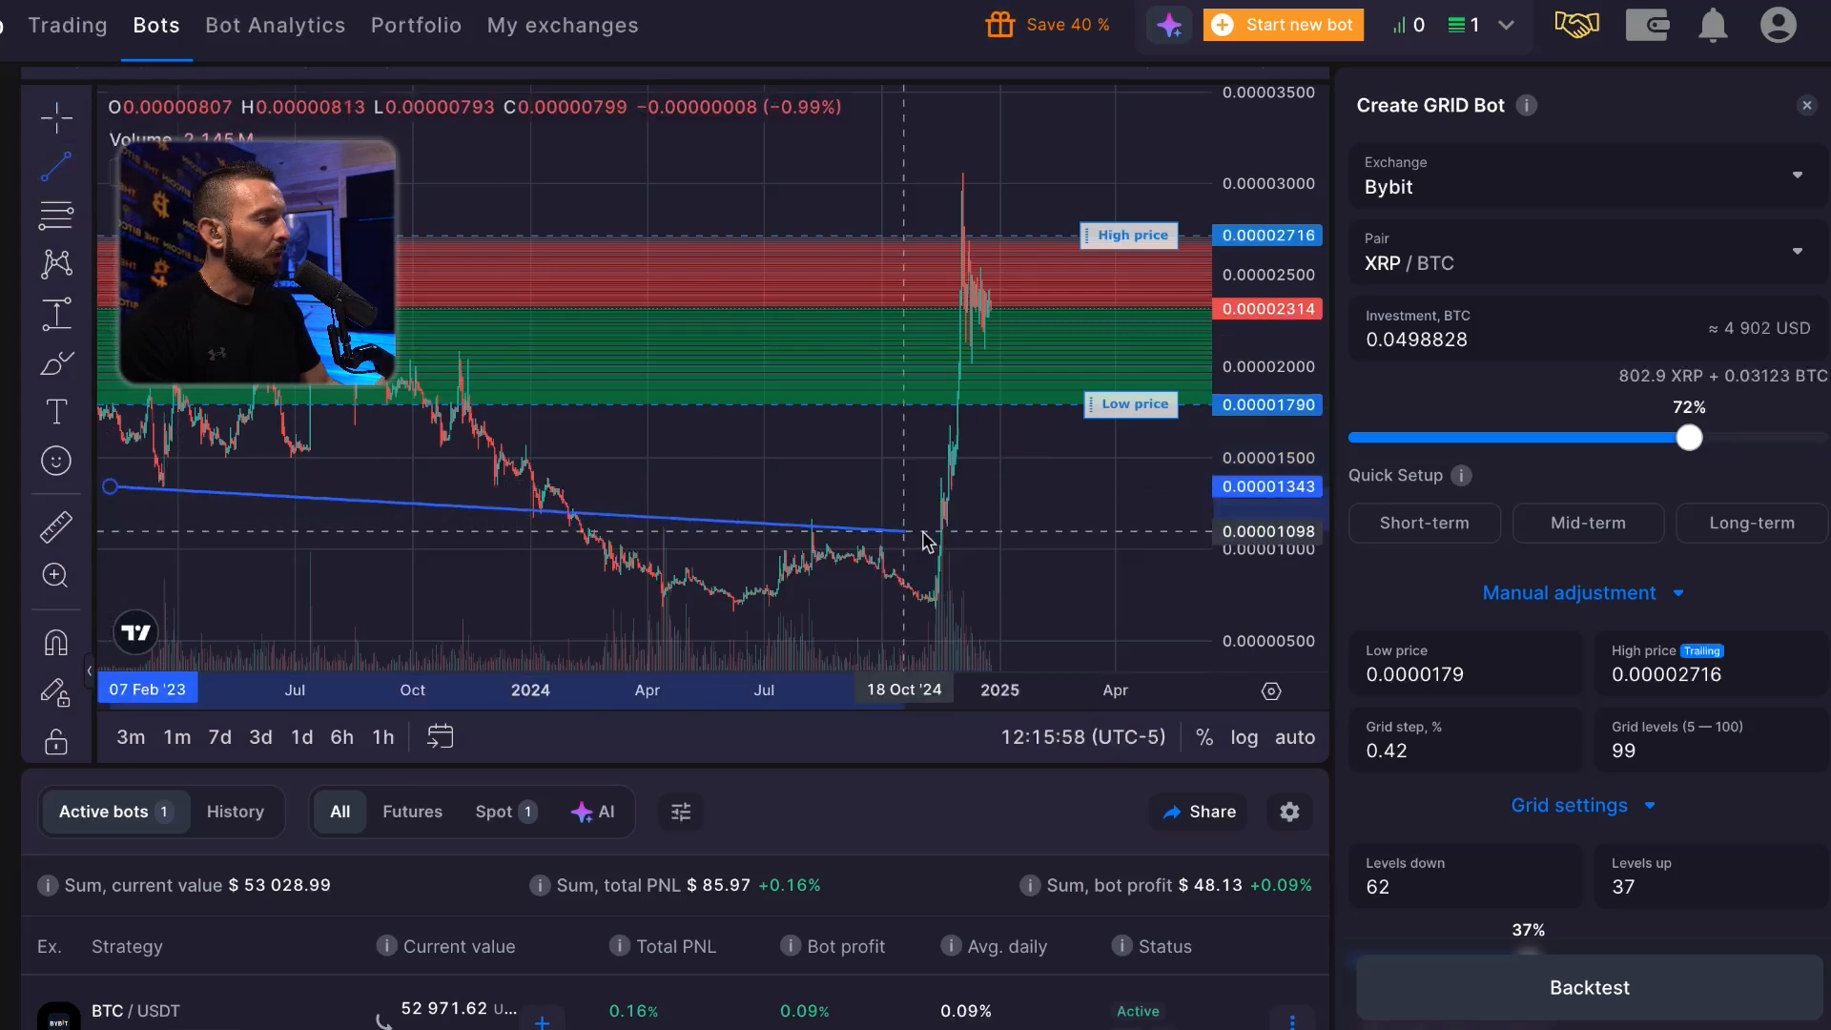
left_click(1209, 485)
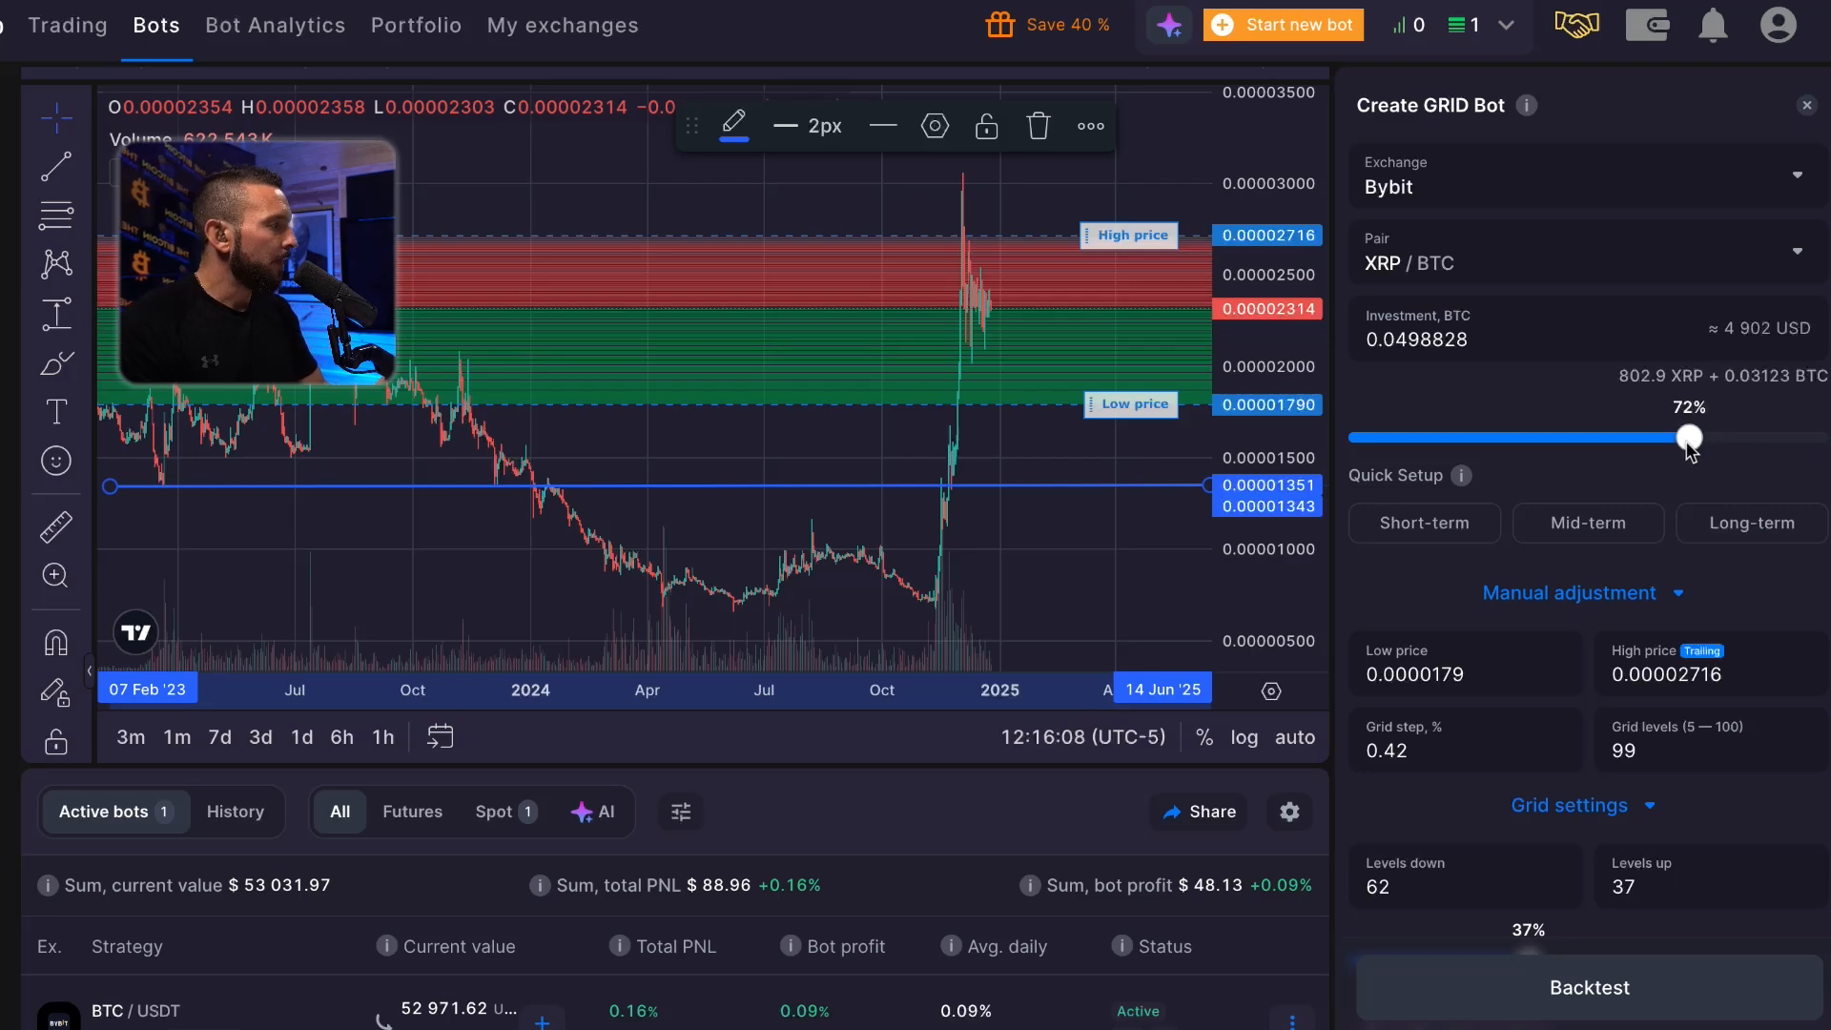
- Raise the grid bot's investment to 98% and check the quote and base currency amounts available for bot use
left_click_drag(1689, 439, 1810, 440)
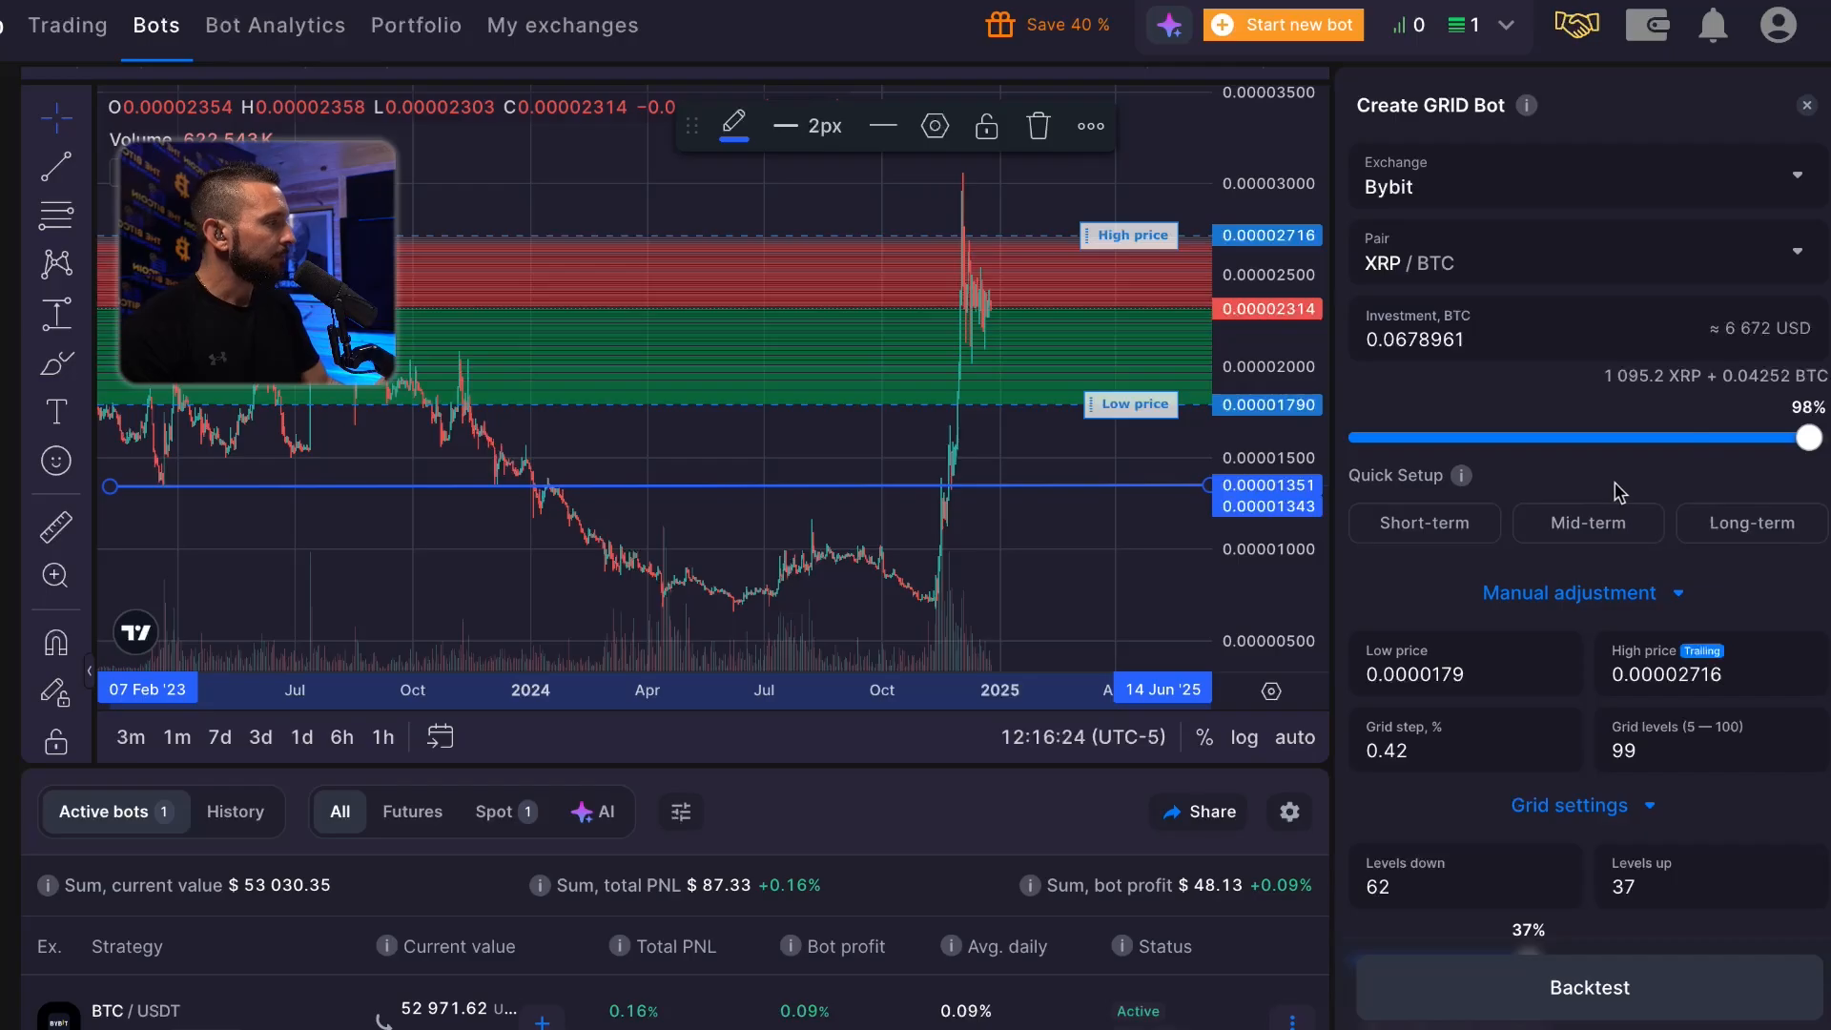
scroll(1411, 1020, "down", 8)
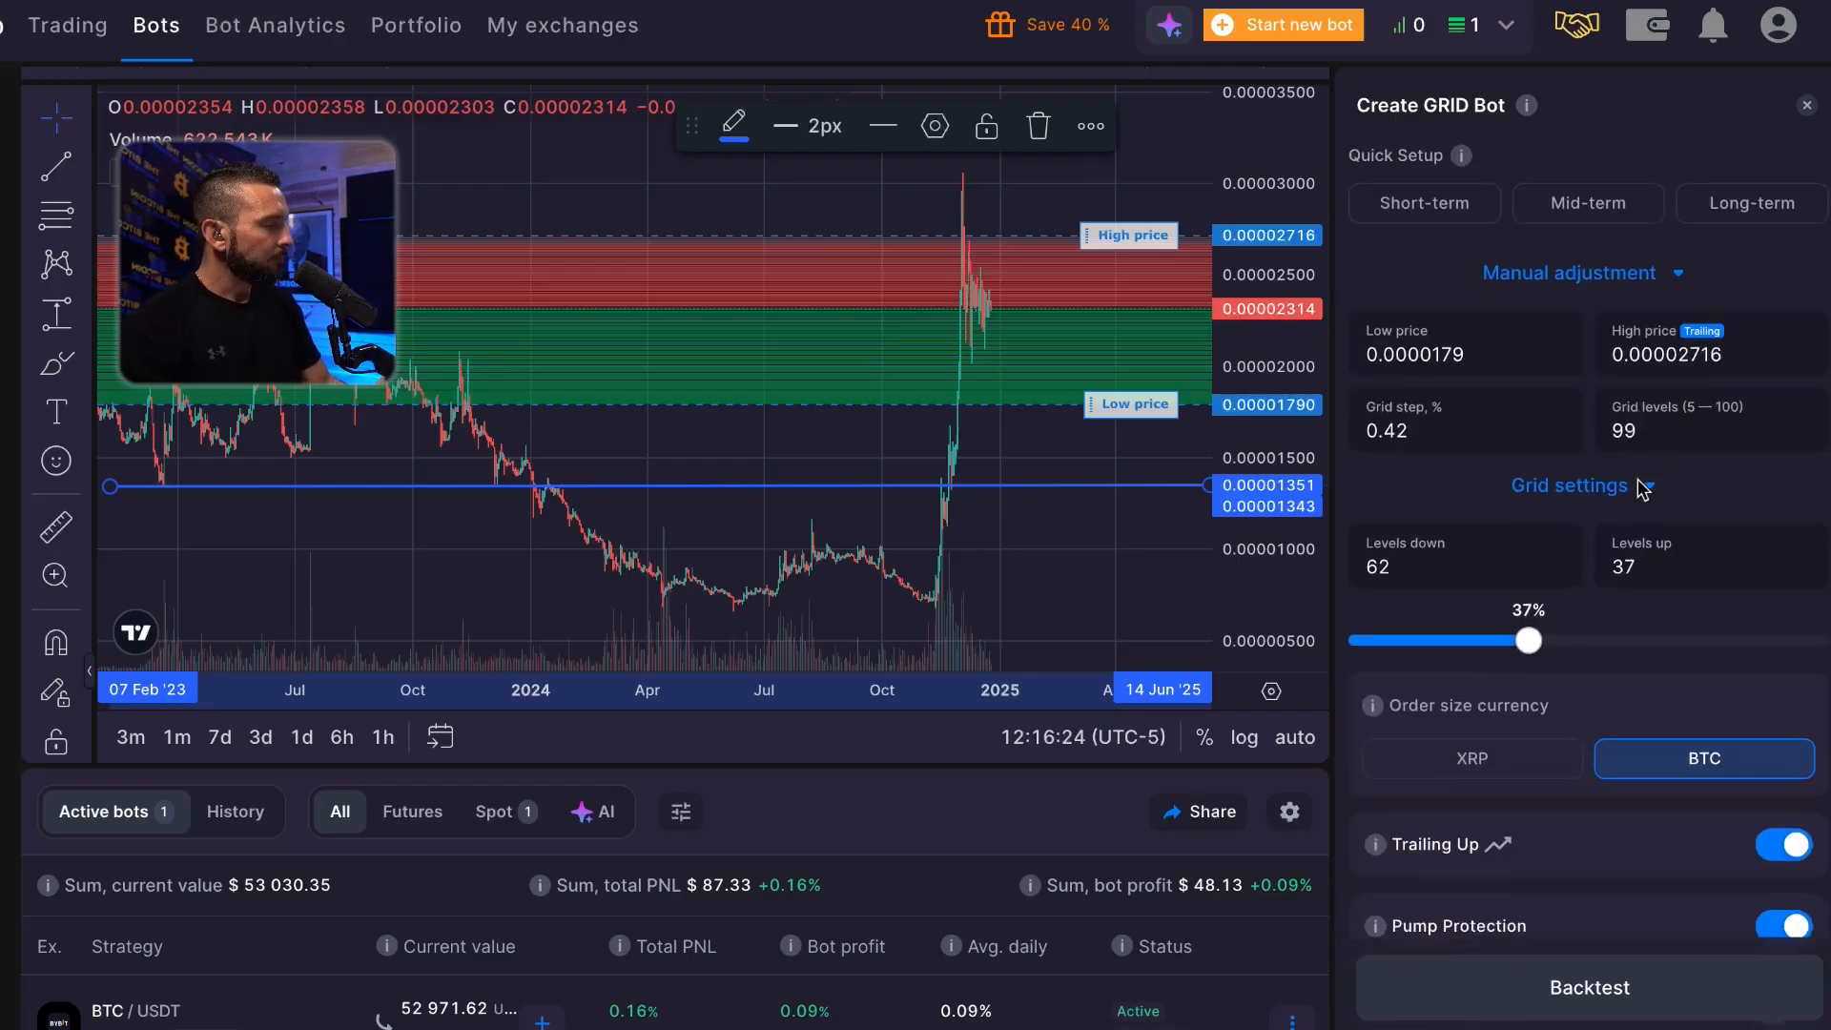
scroll(1679, 644, "down", 1)
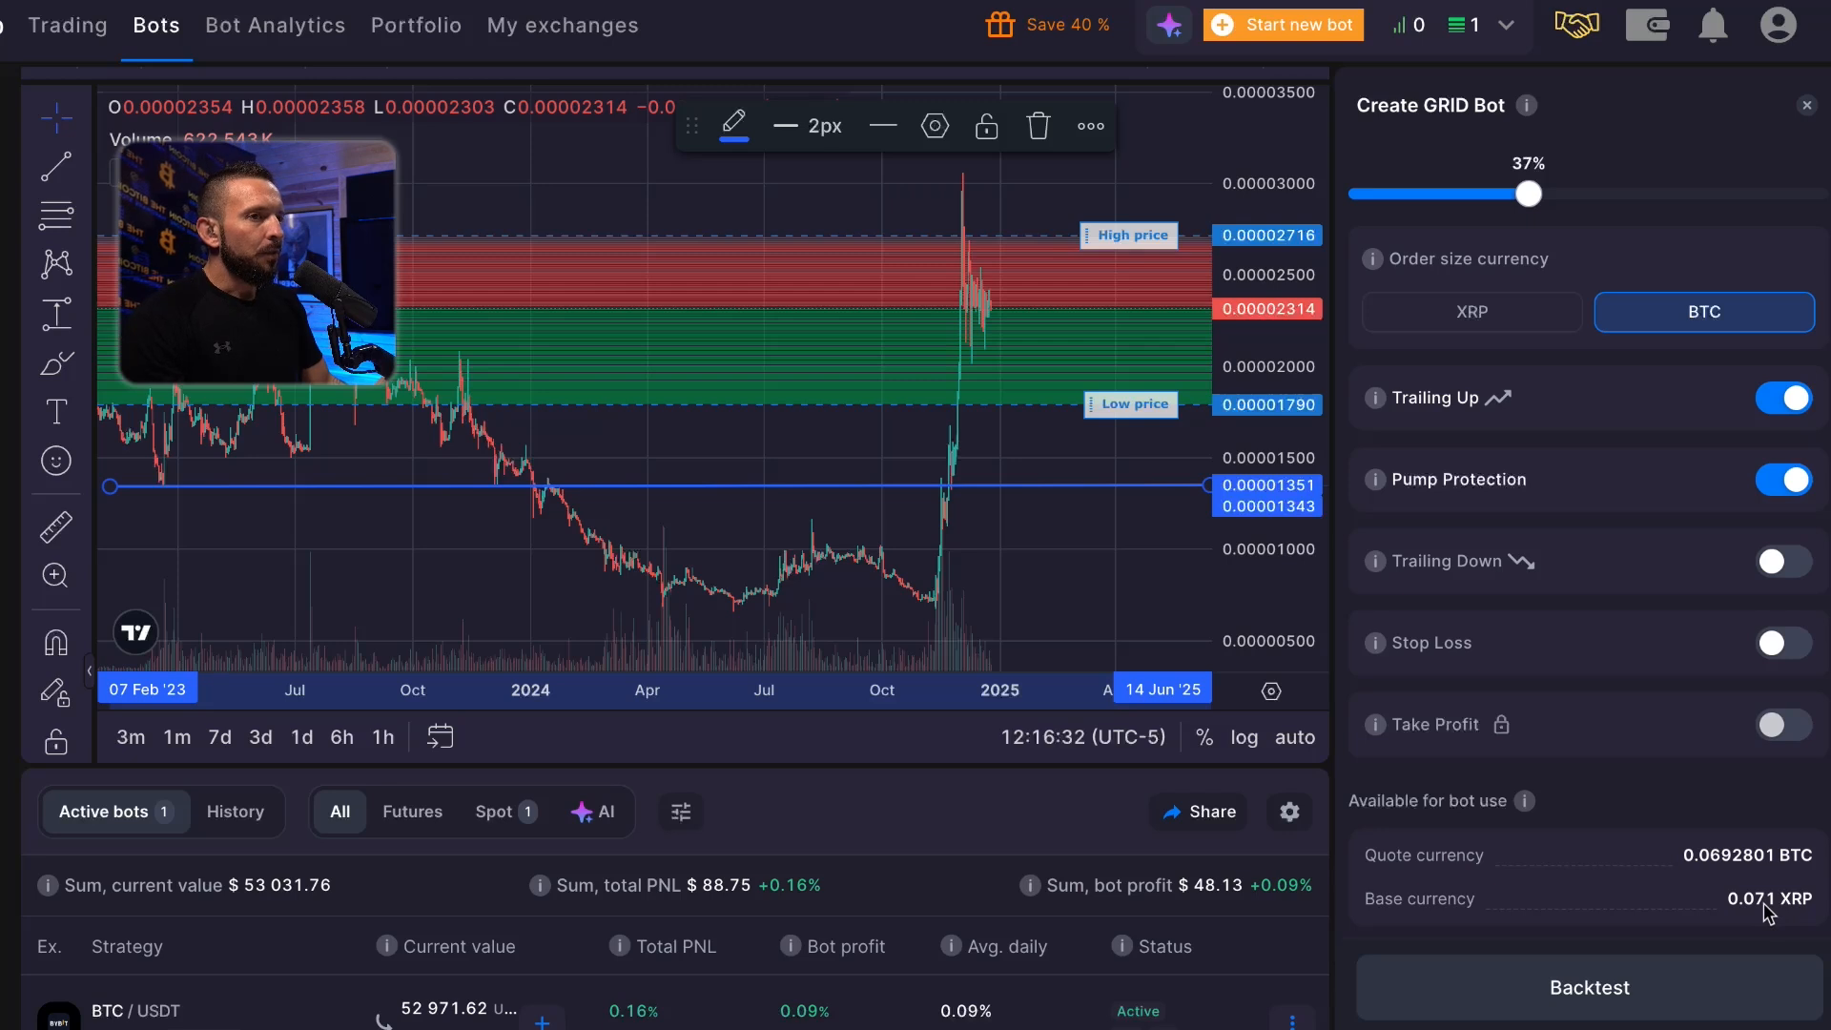
scroll(1714, 722, "up", 8)
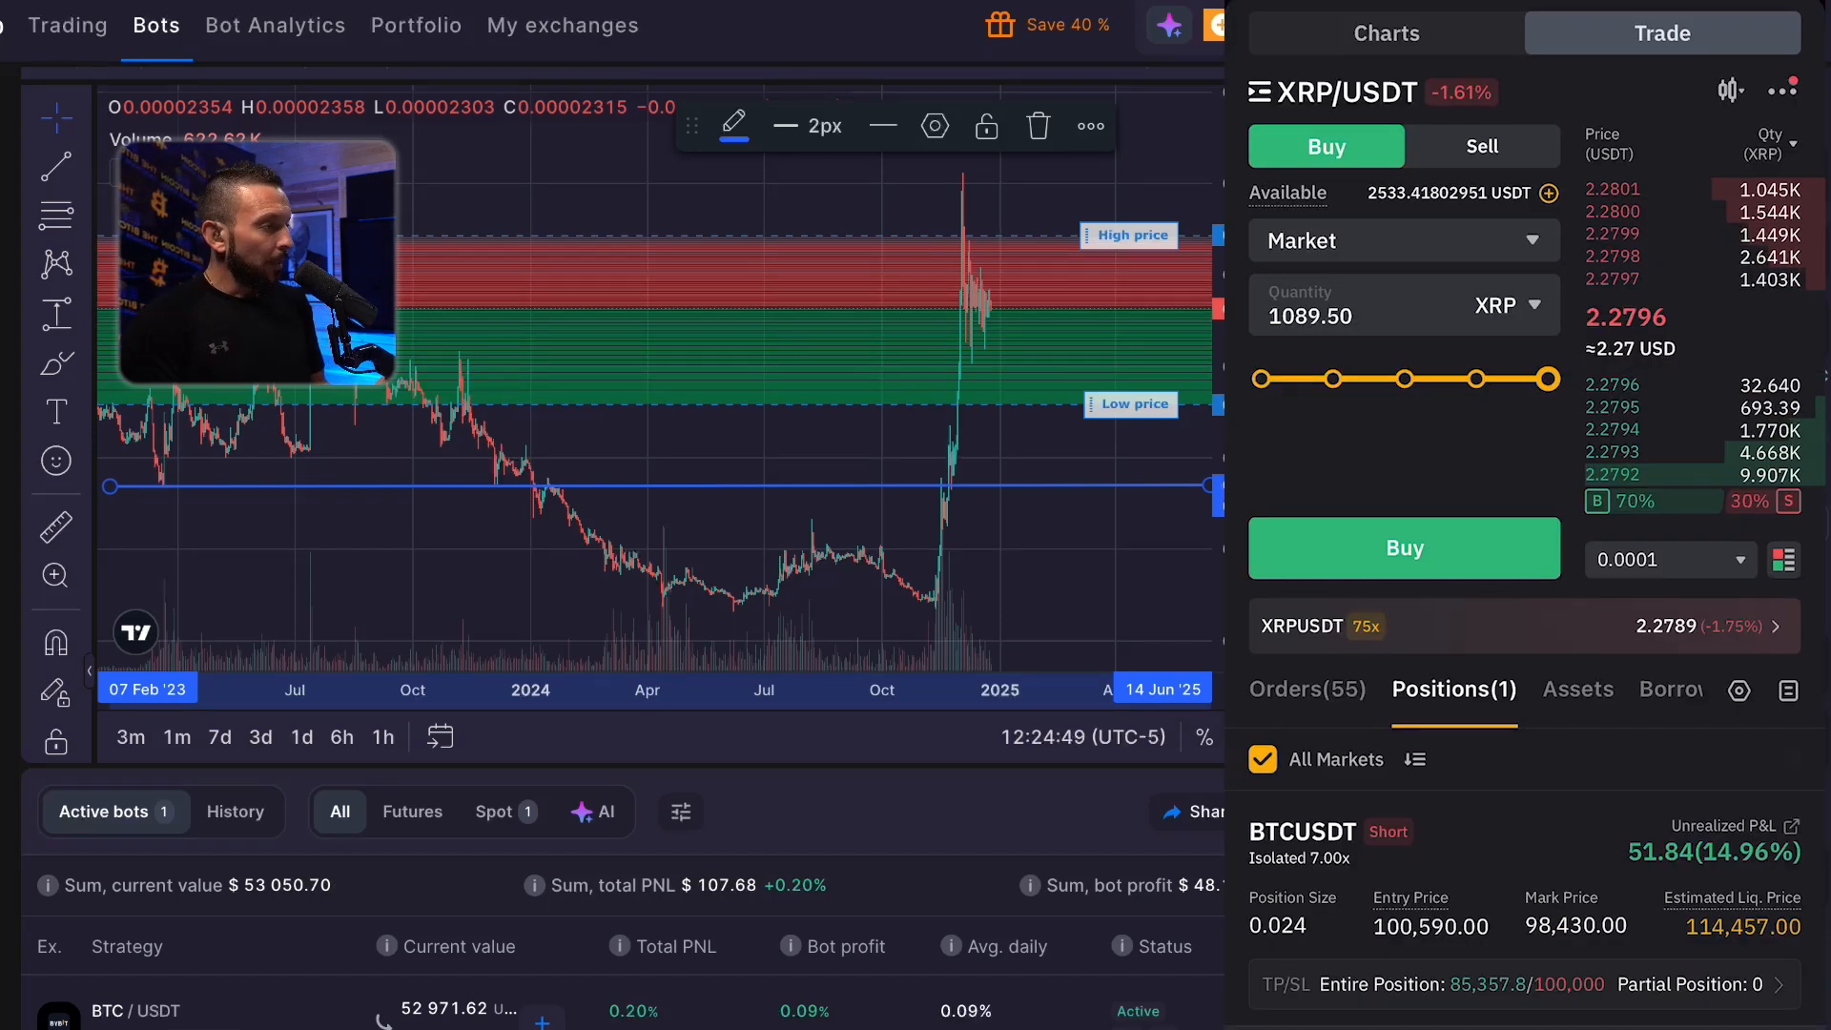
- Switch to the Bybit app and buy 1089.50 XRP with USDT as a market order
left_click(1516, 544)
left_click(1525, 1019)
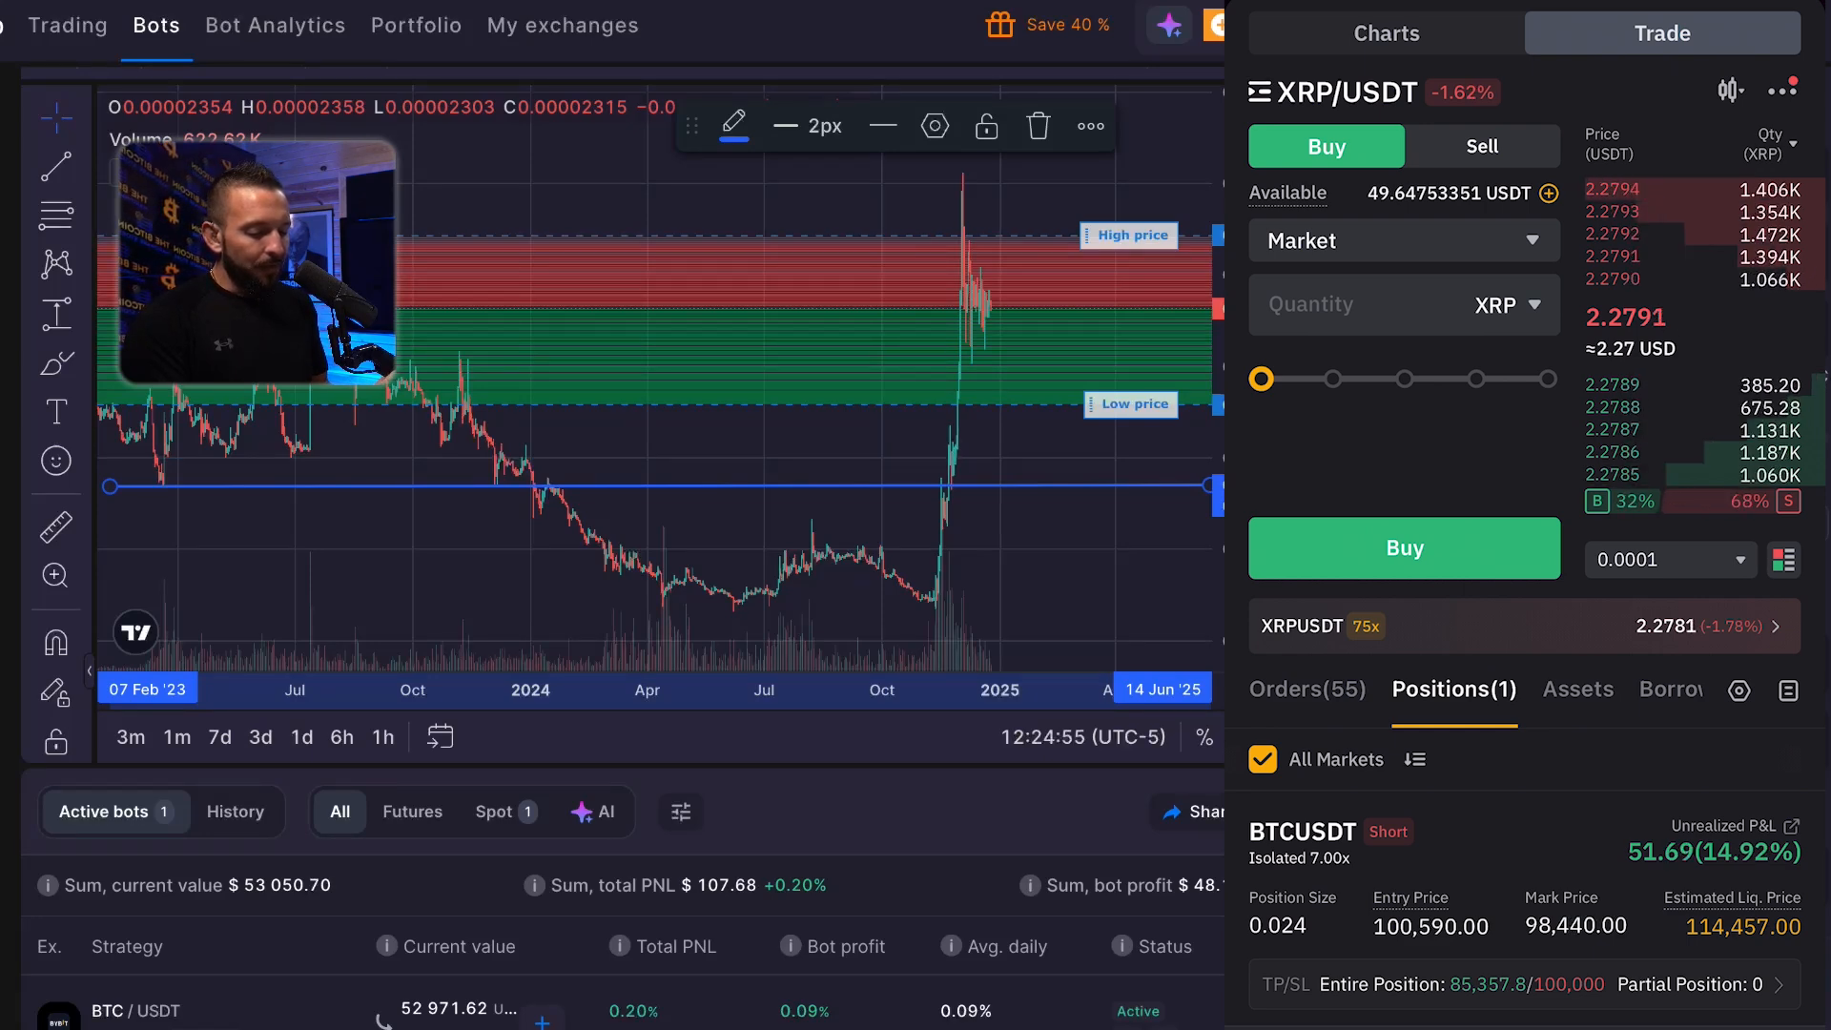
- Enter a transfer of 1000 USDT from the Funding Account to the Unified Trading Account
left_click(1764, 1026)
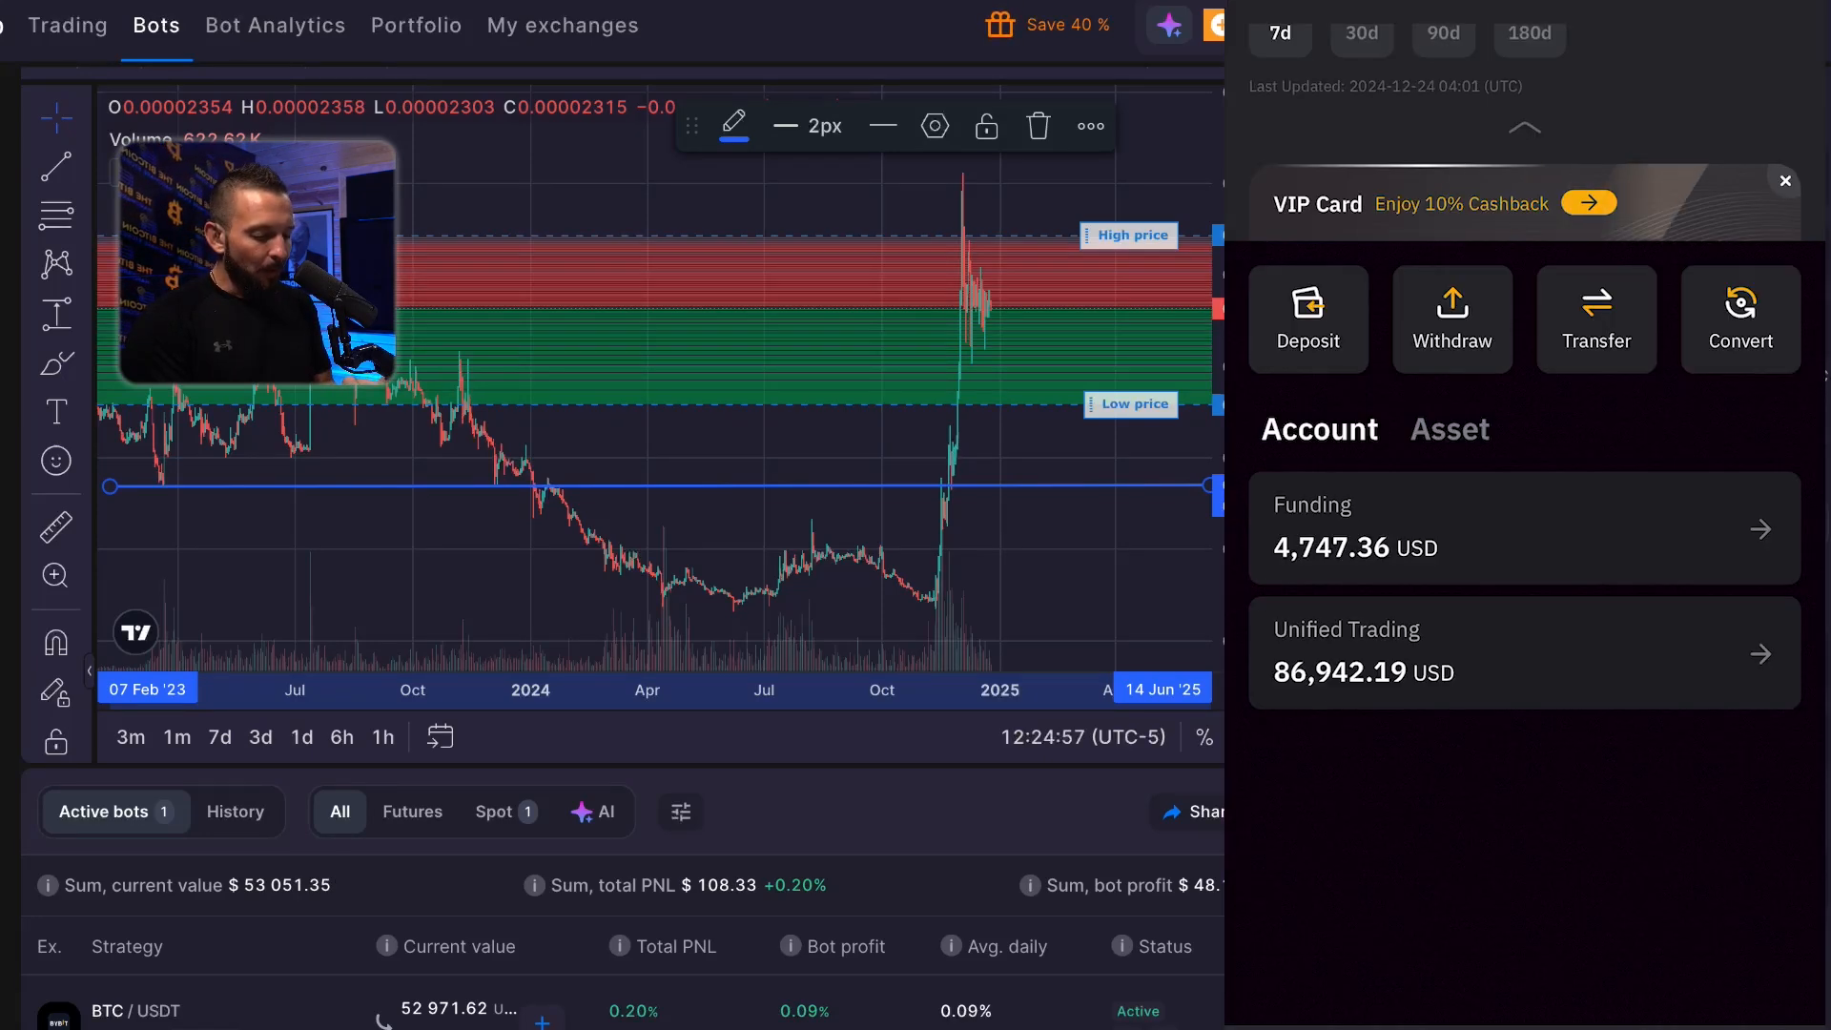
left_click(1525, 530)
left_click(1525, 746)
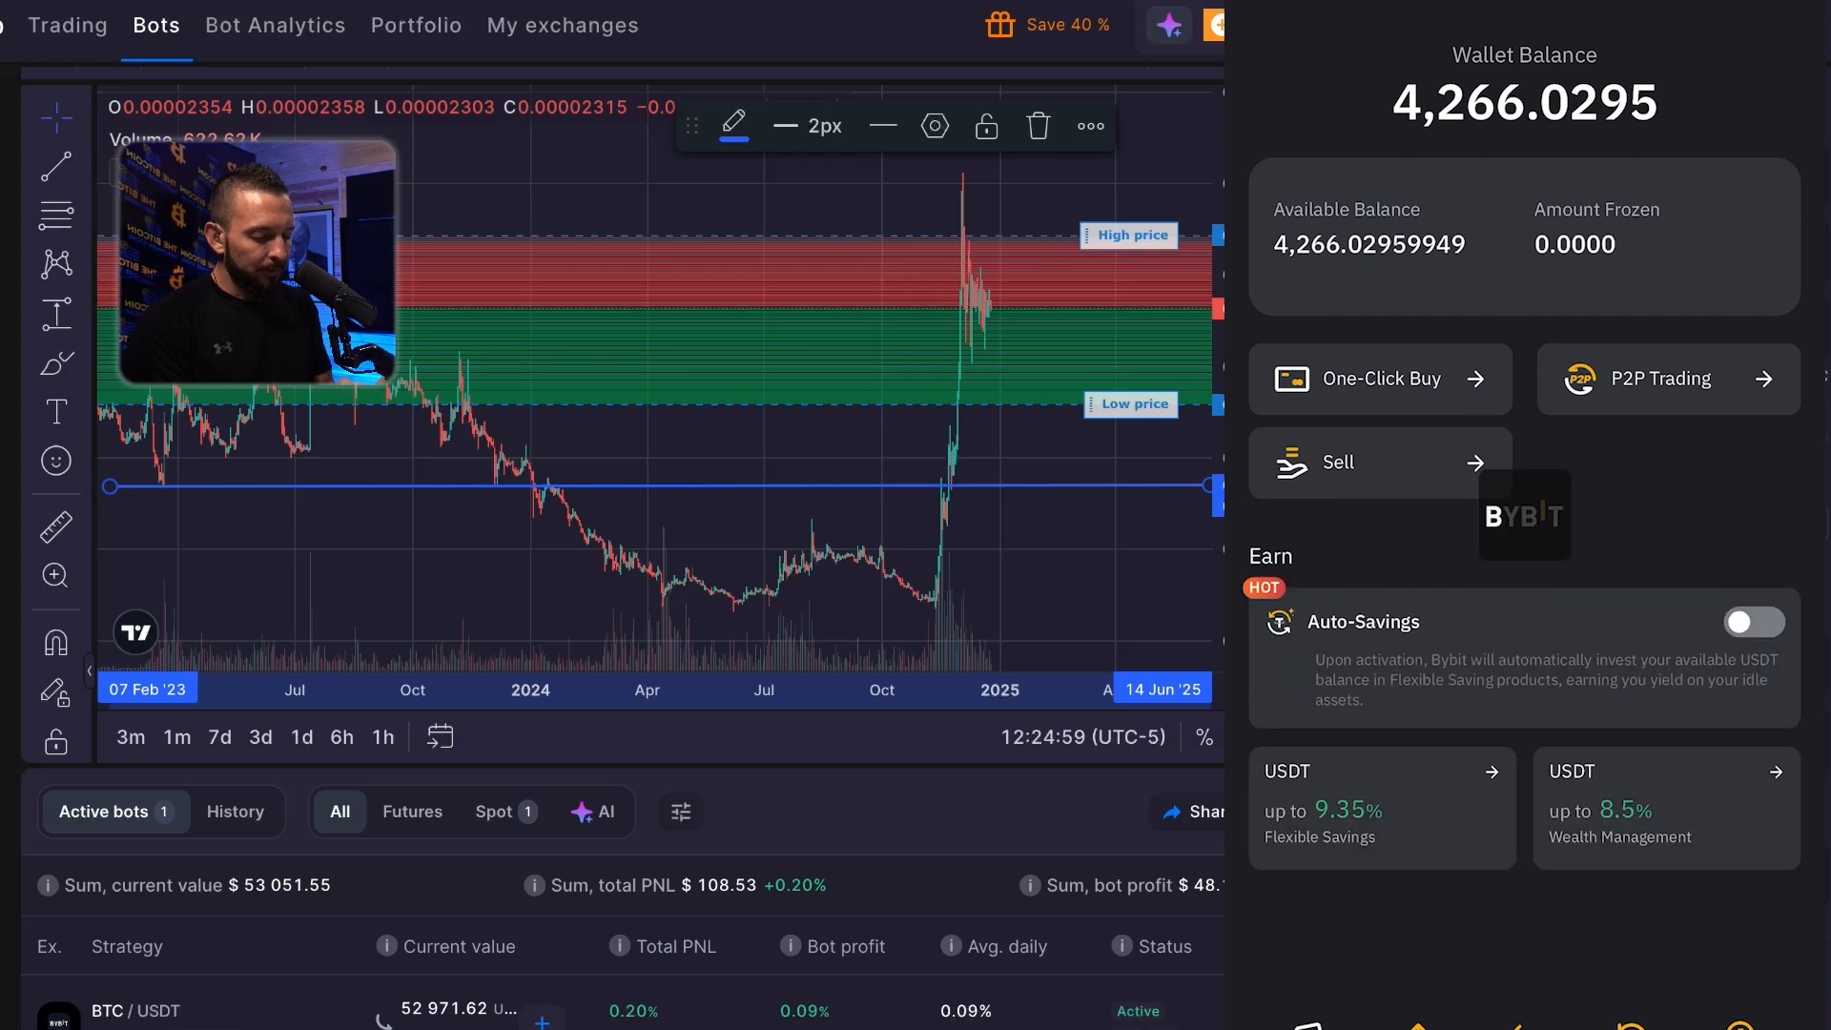
left_click(1525, 1020)
left_click(1452, 582)
type("1000")
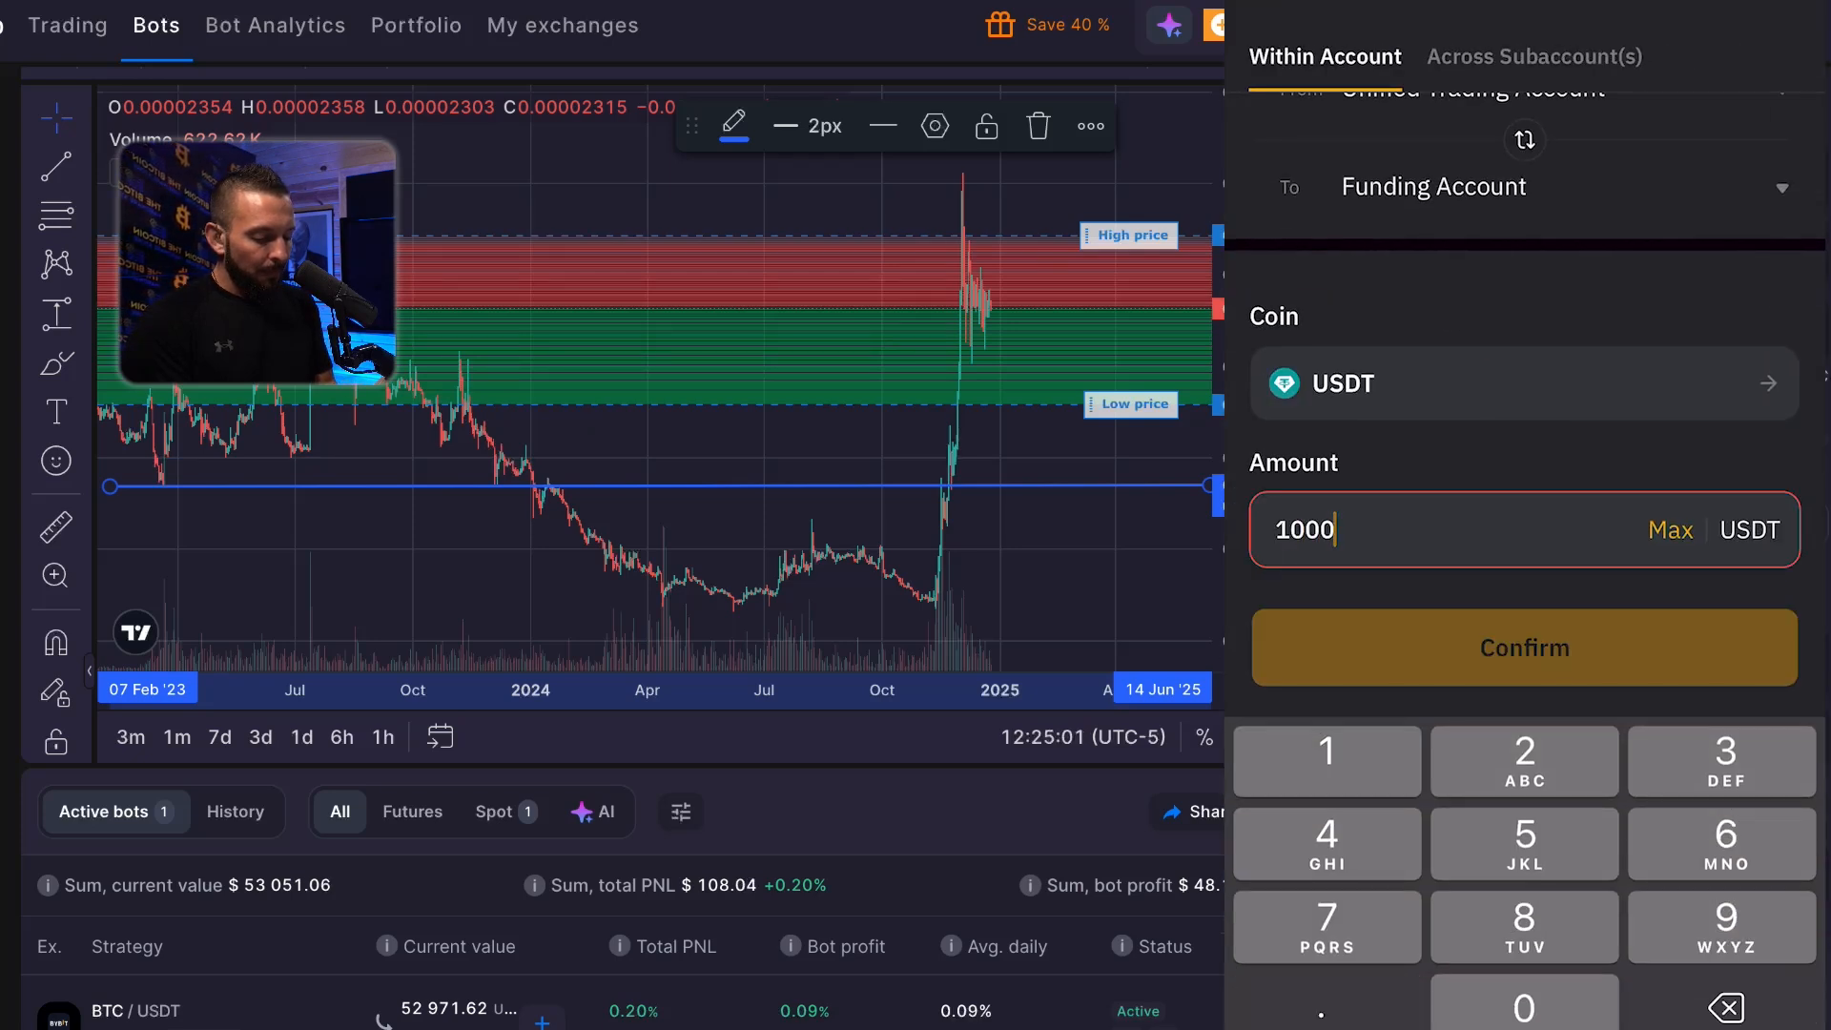
left_click(1525, 140)
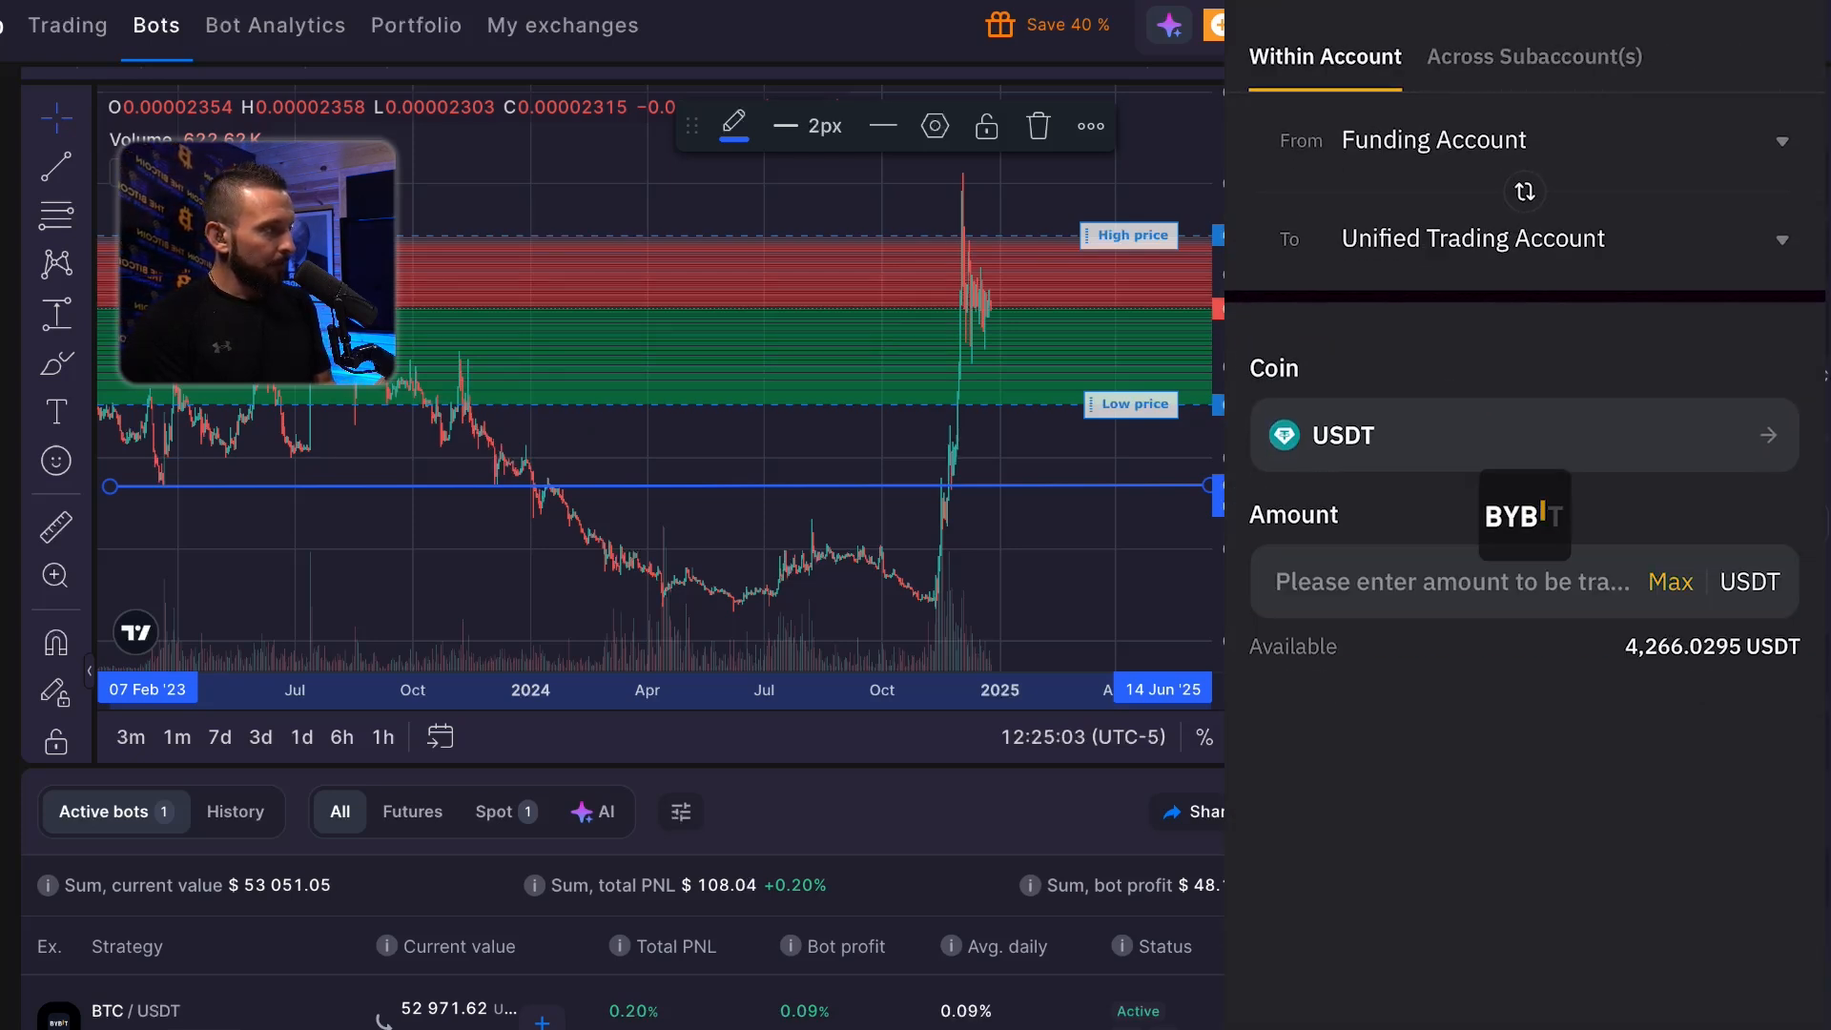
left_click(1452, 582)
type("1000")
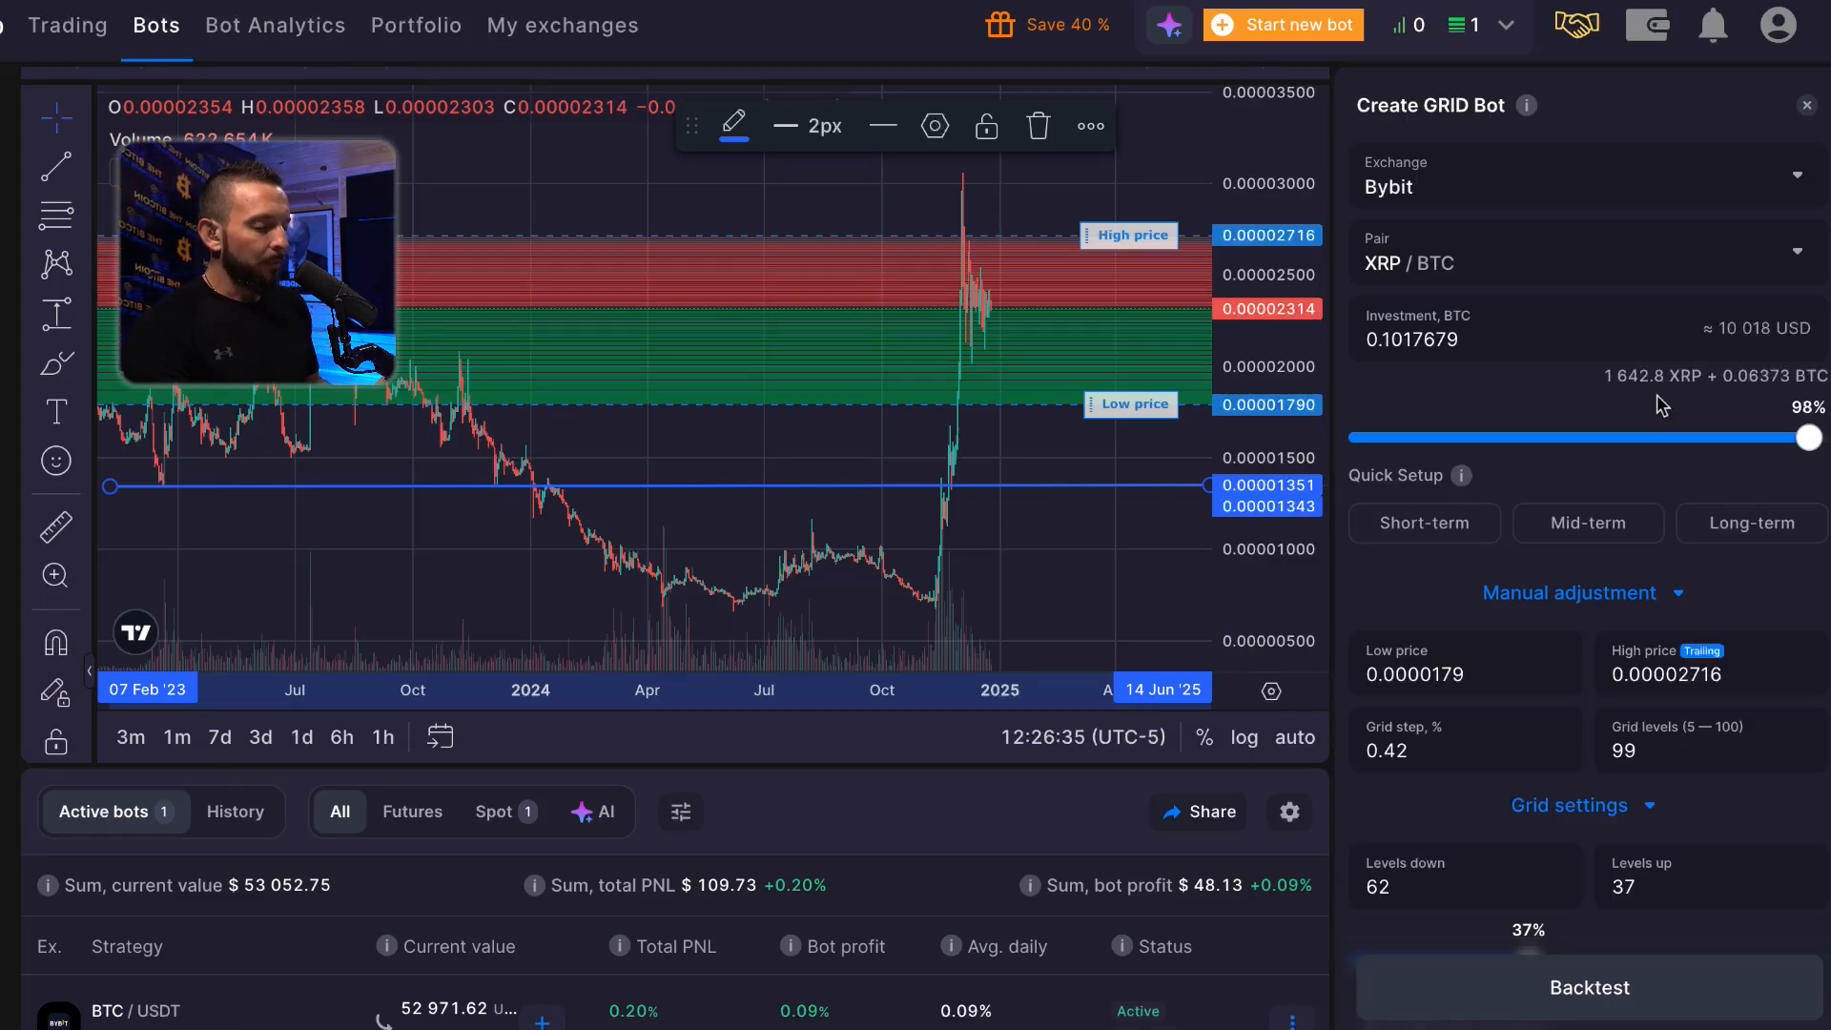
- Set the bot's investment to 96% (0.0997053 BTC), comparing the required XRP and BTC amounts with the balances available for bot use
scroll(1540, 711, "down", 8)
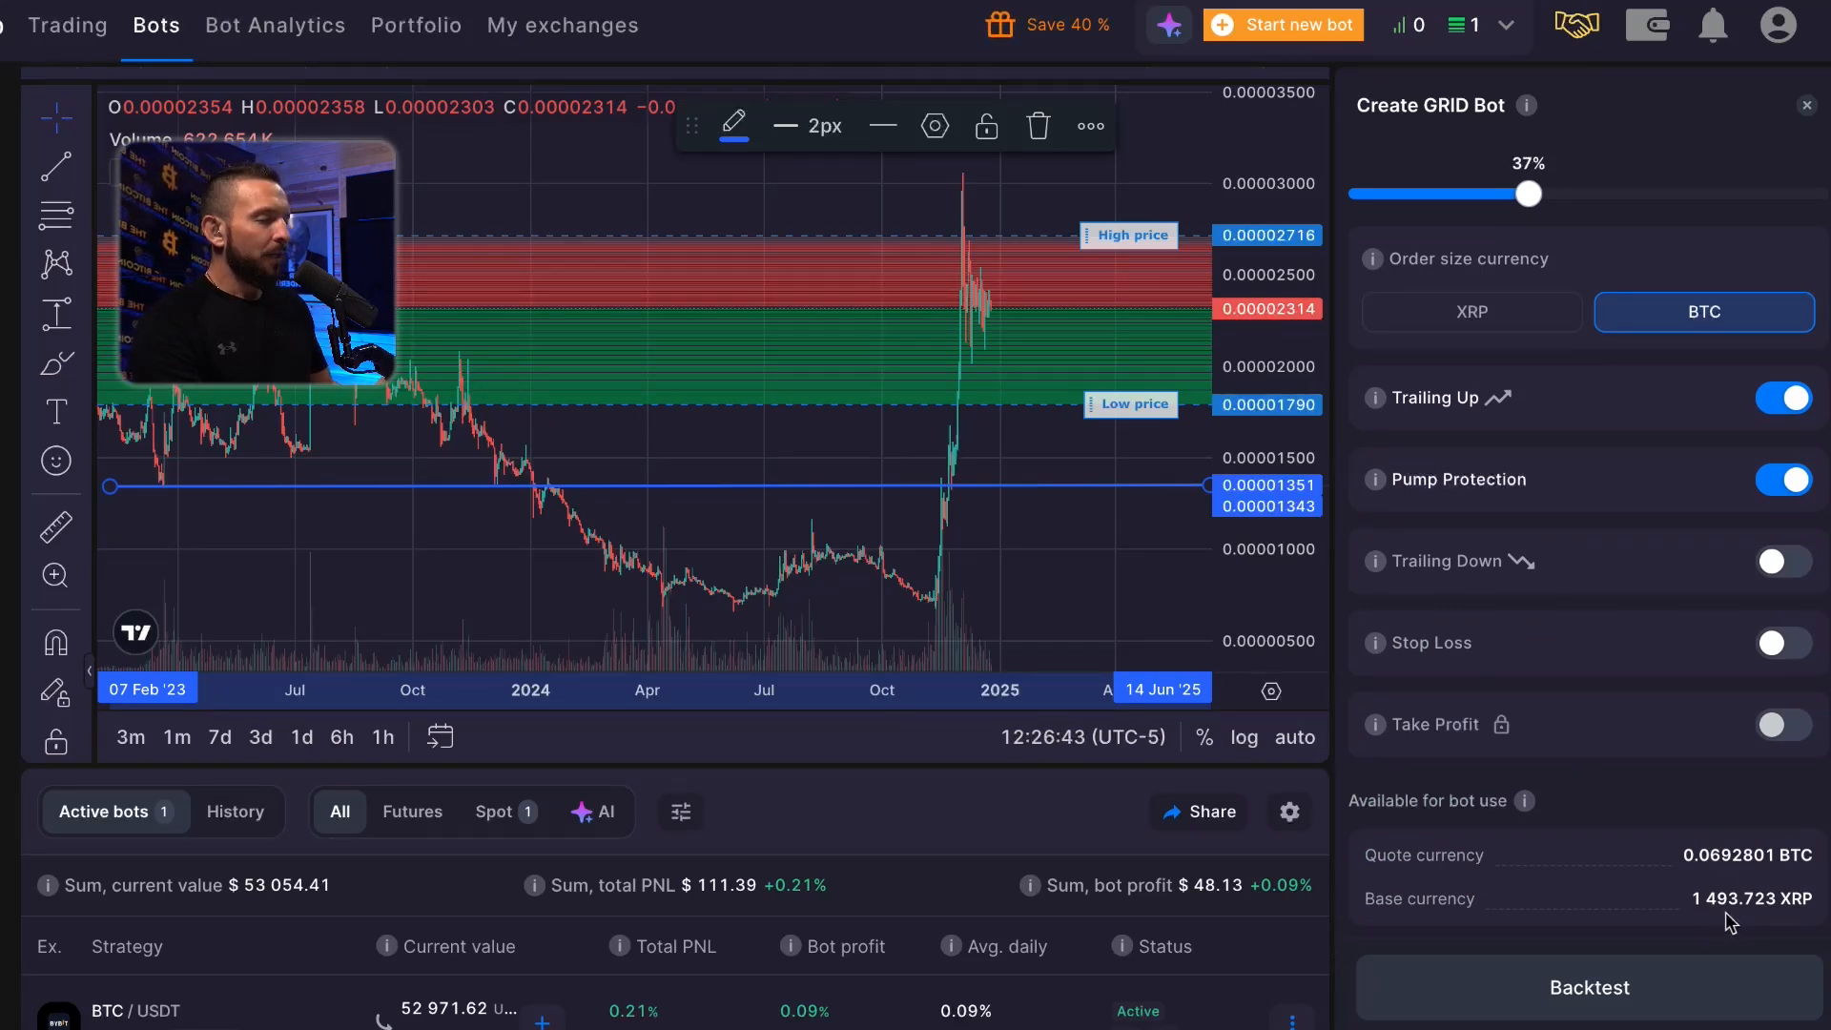
scroll(1731, 923, "up", 8)
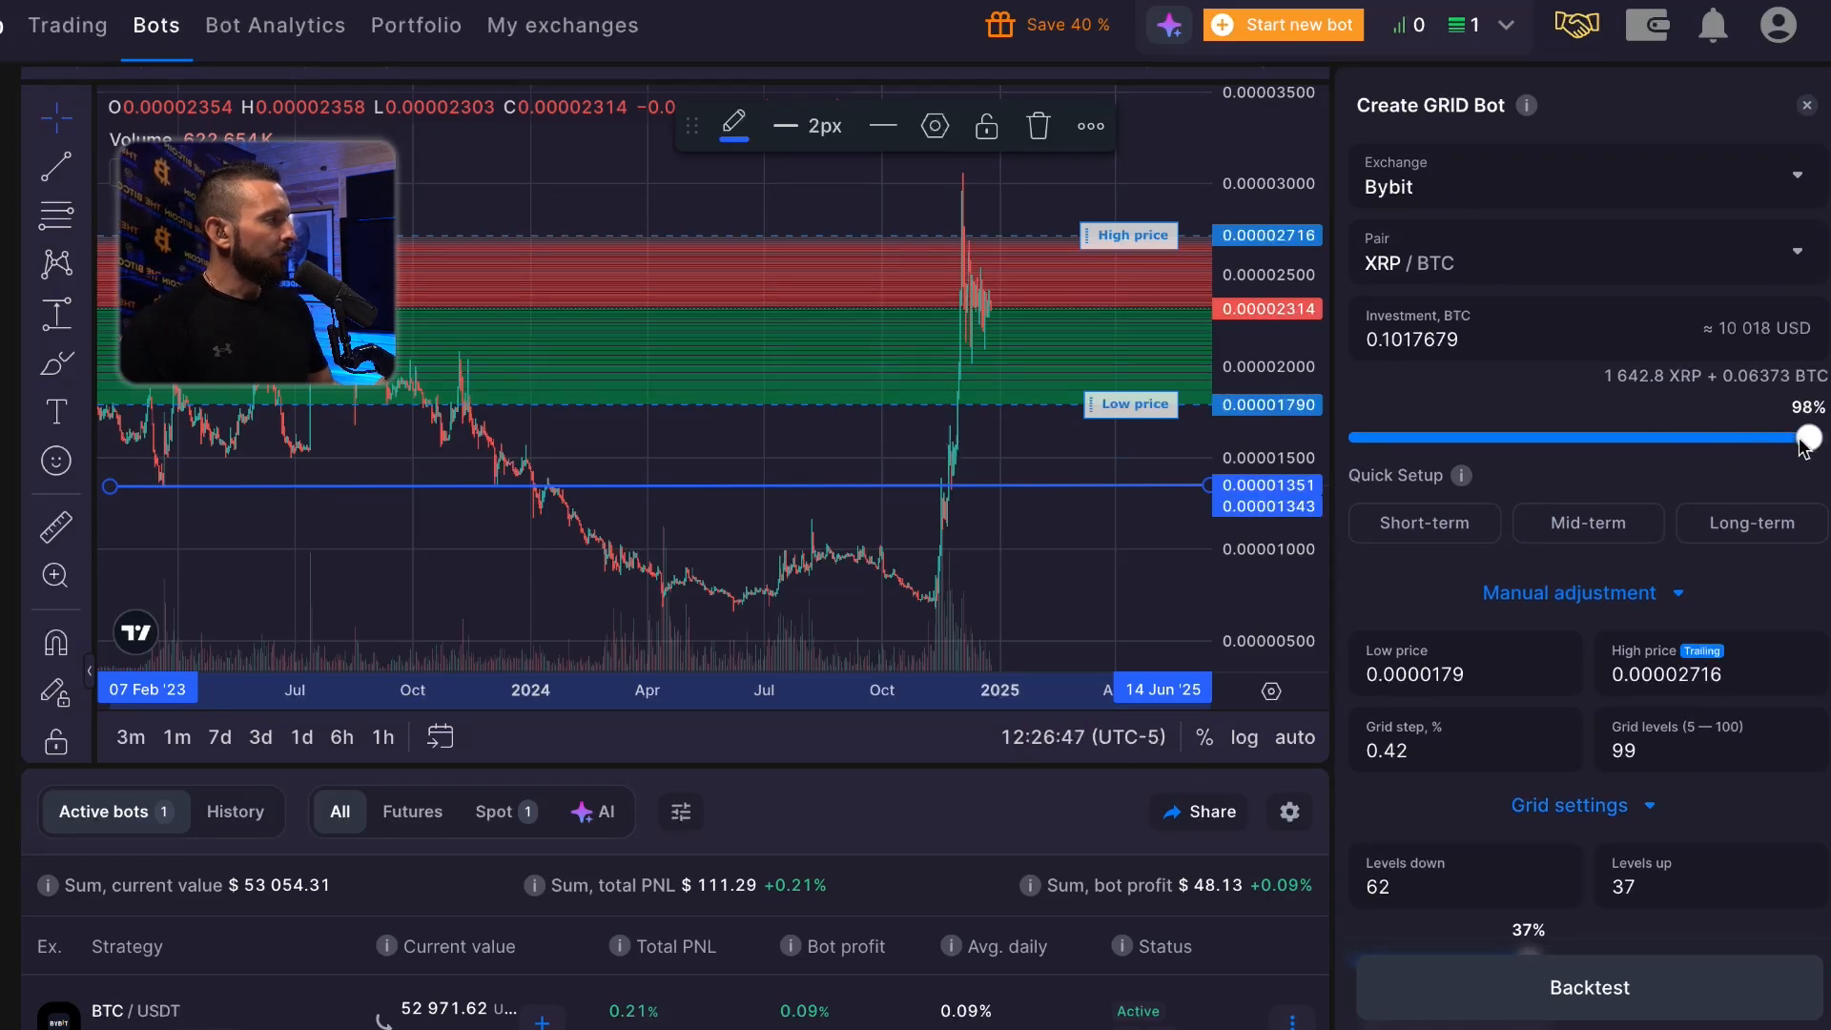
left_click_drag(1809, 444, 1812, 441)
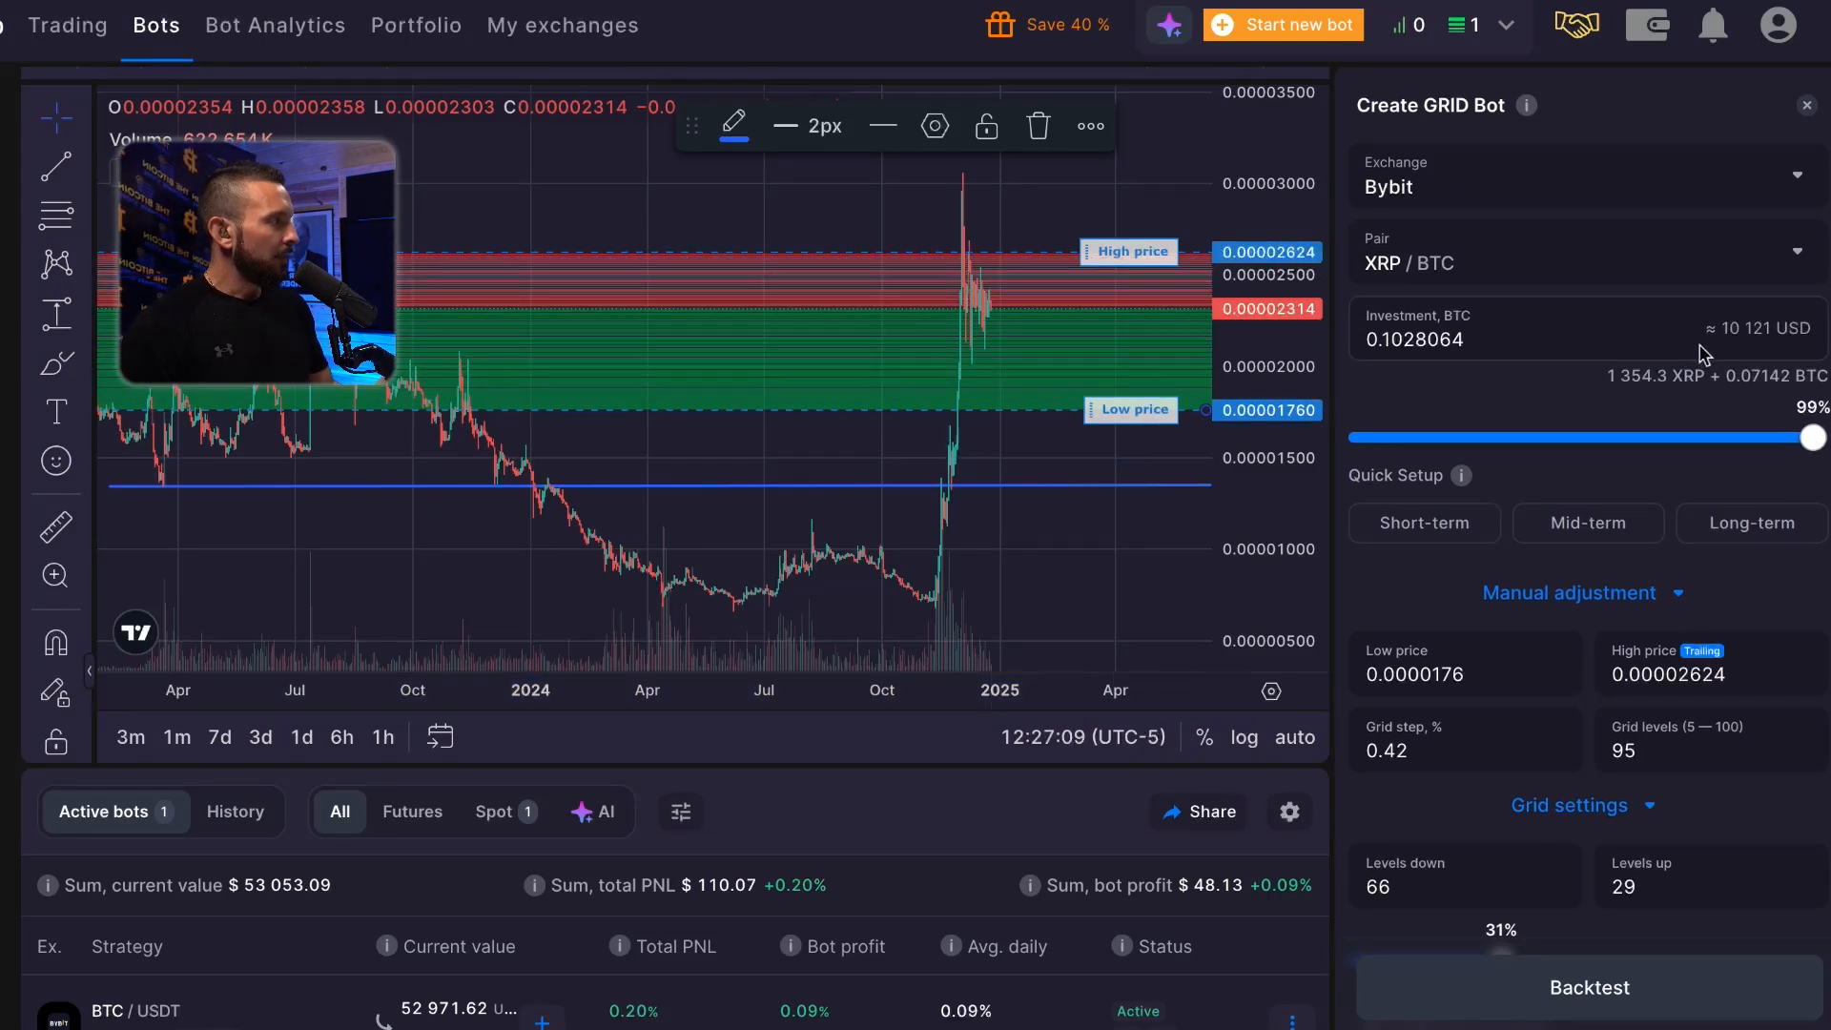
scroll(1755, 408, "down", 1)
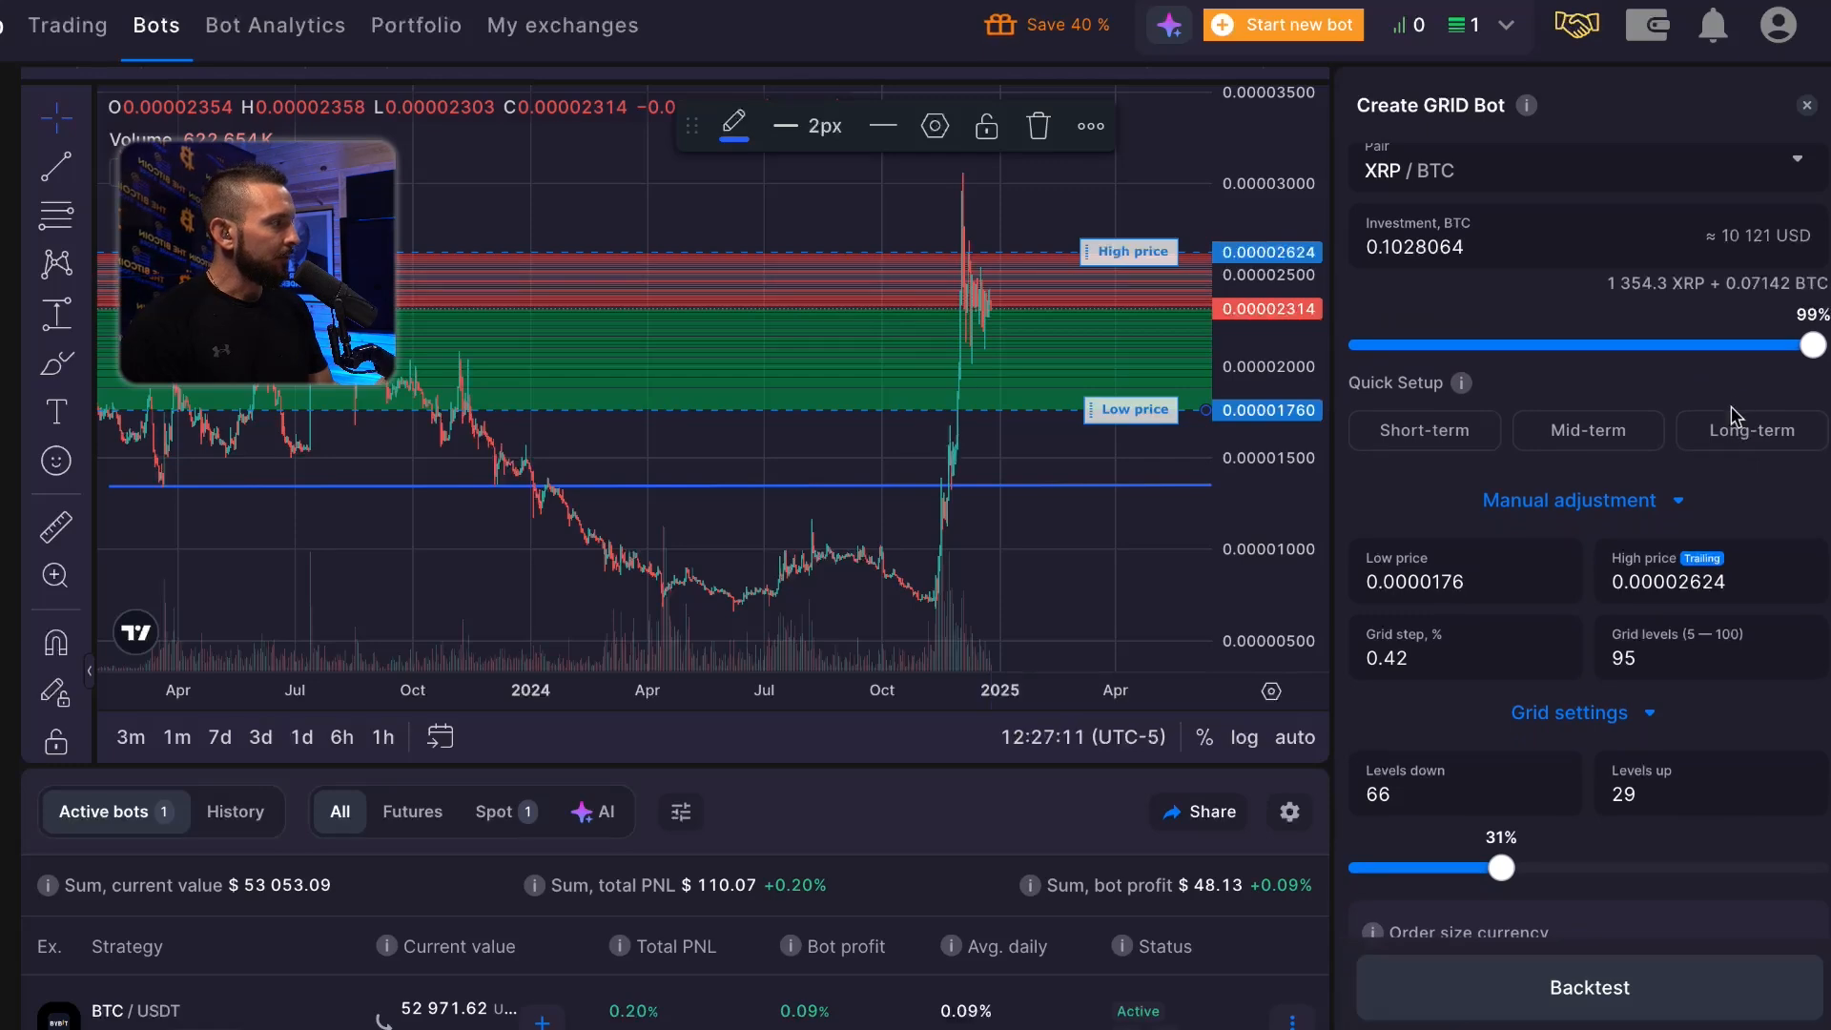
scroll(1731, 406, "down", 5)
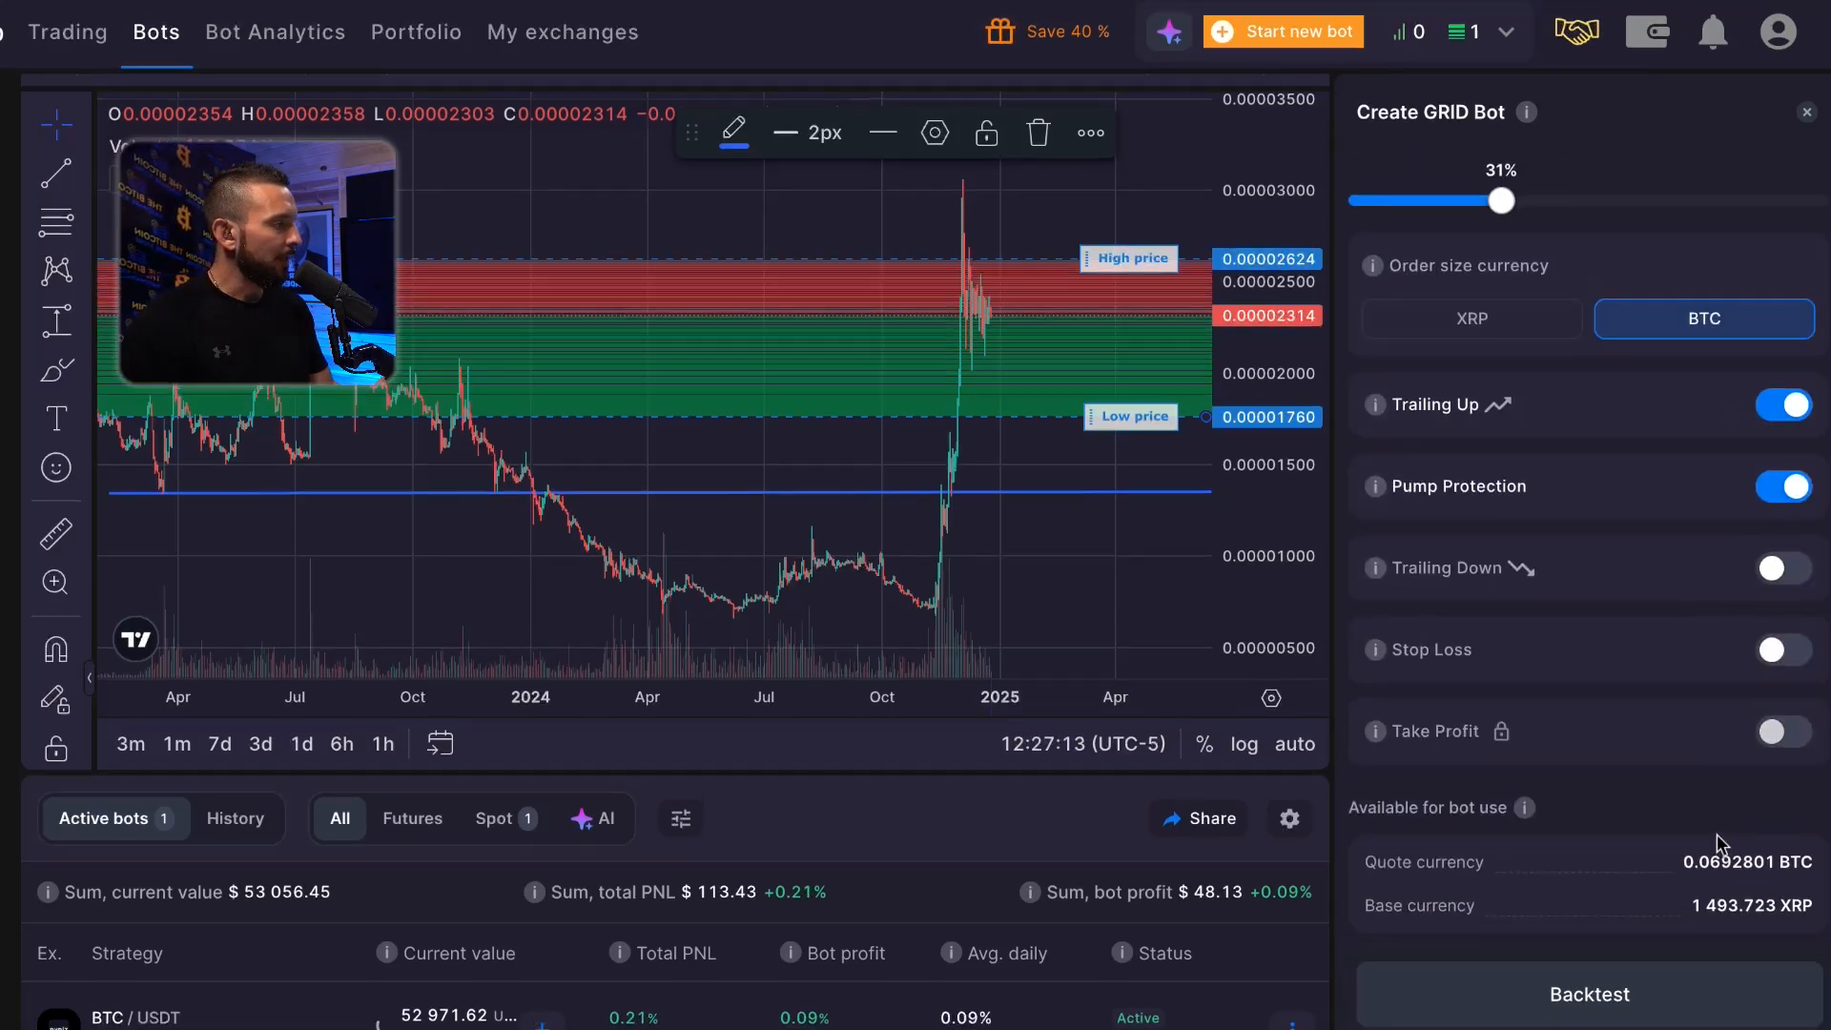
scroll(1643, 534, "up", 5)
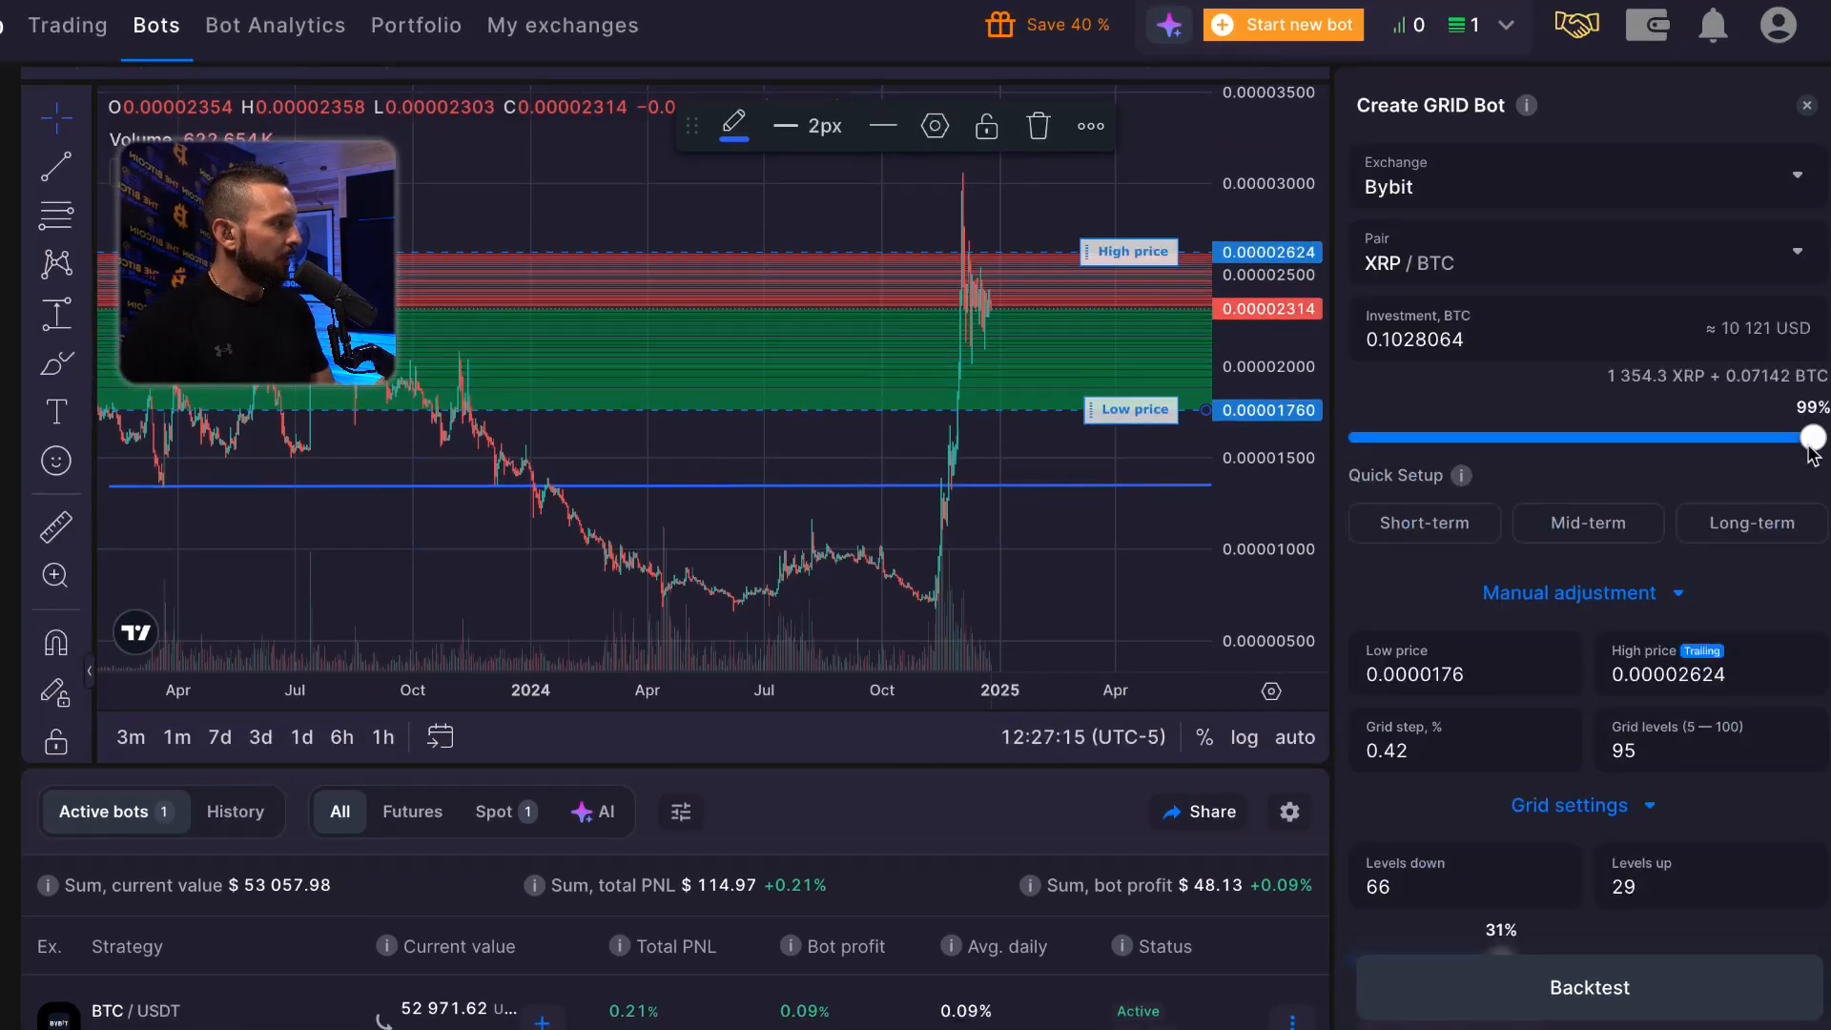
left_click_drag(1809, 447, 1801, 448)
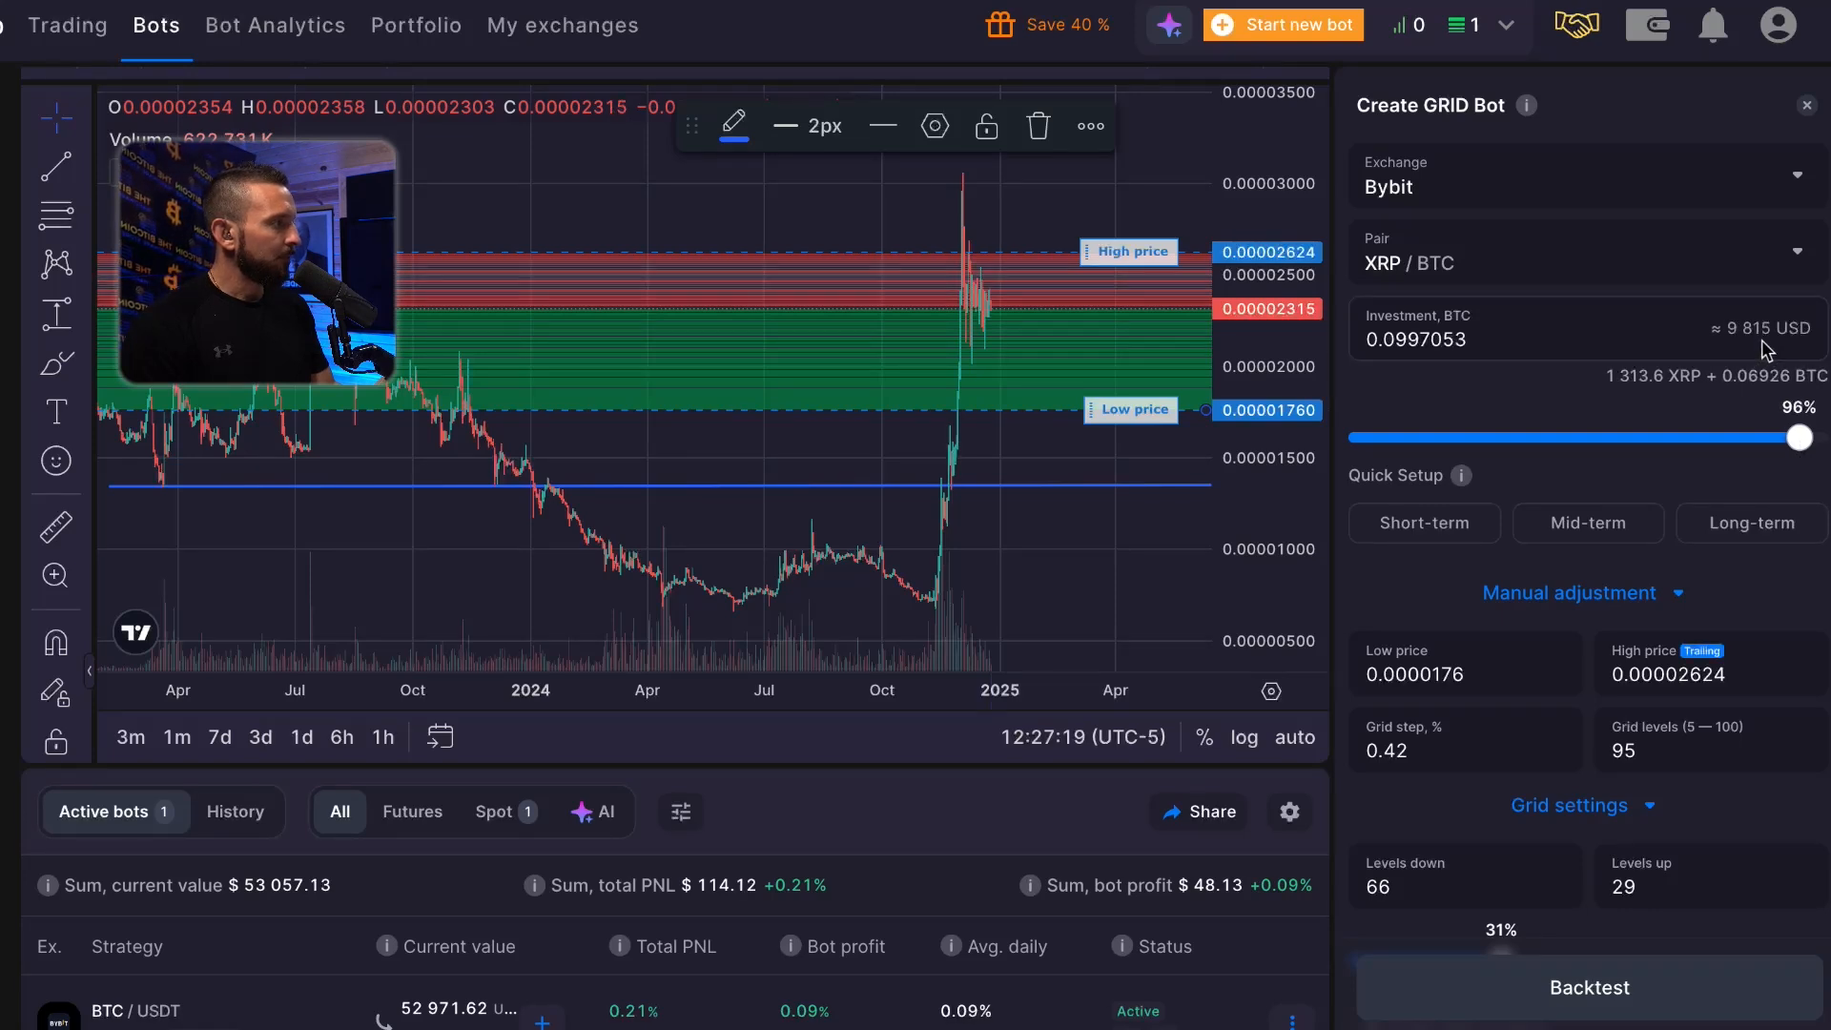
scroll(1764, 581, "down", 8)
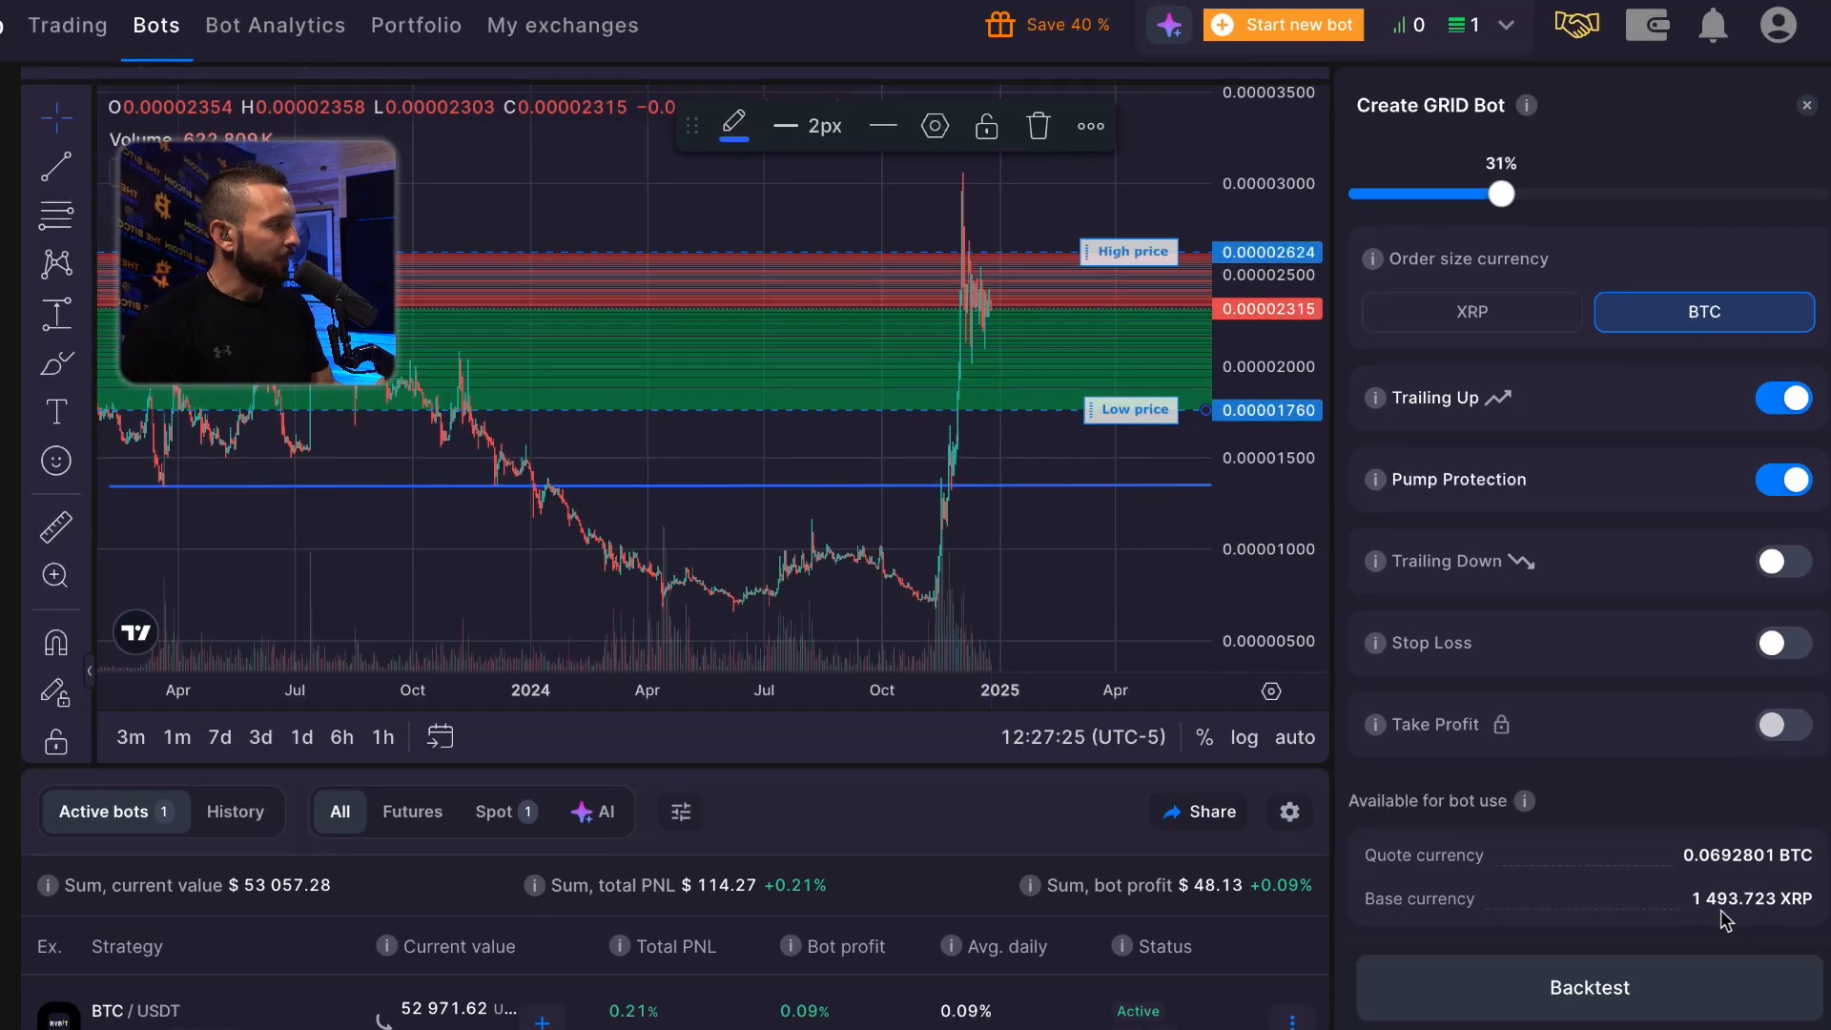
scroll(1712, 832, "up", 2)
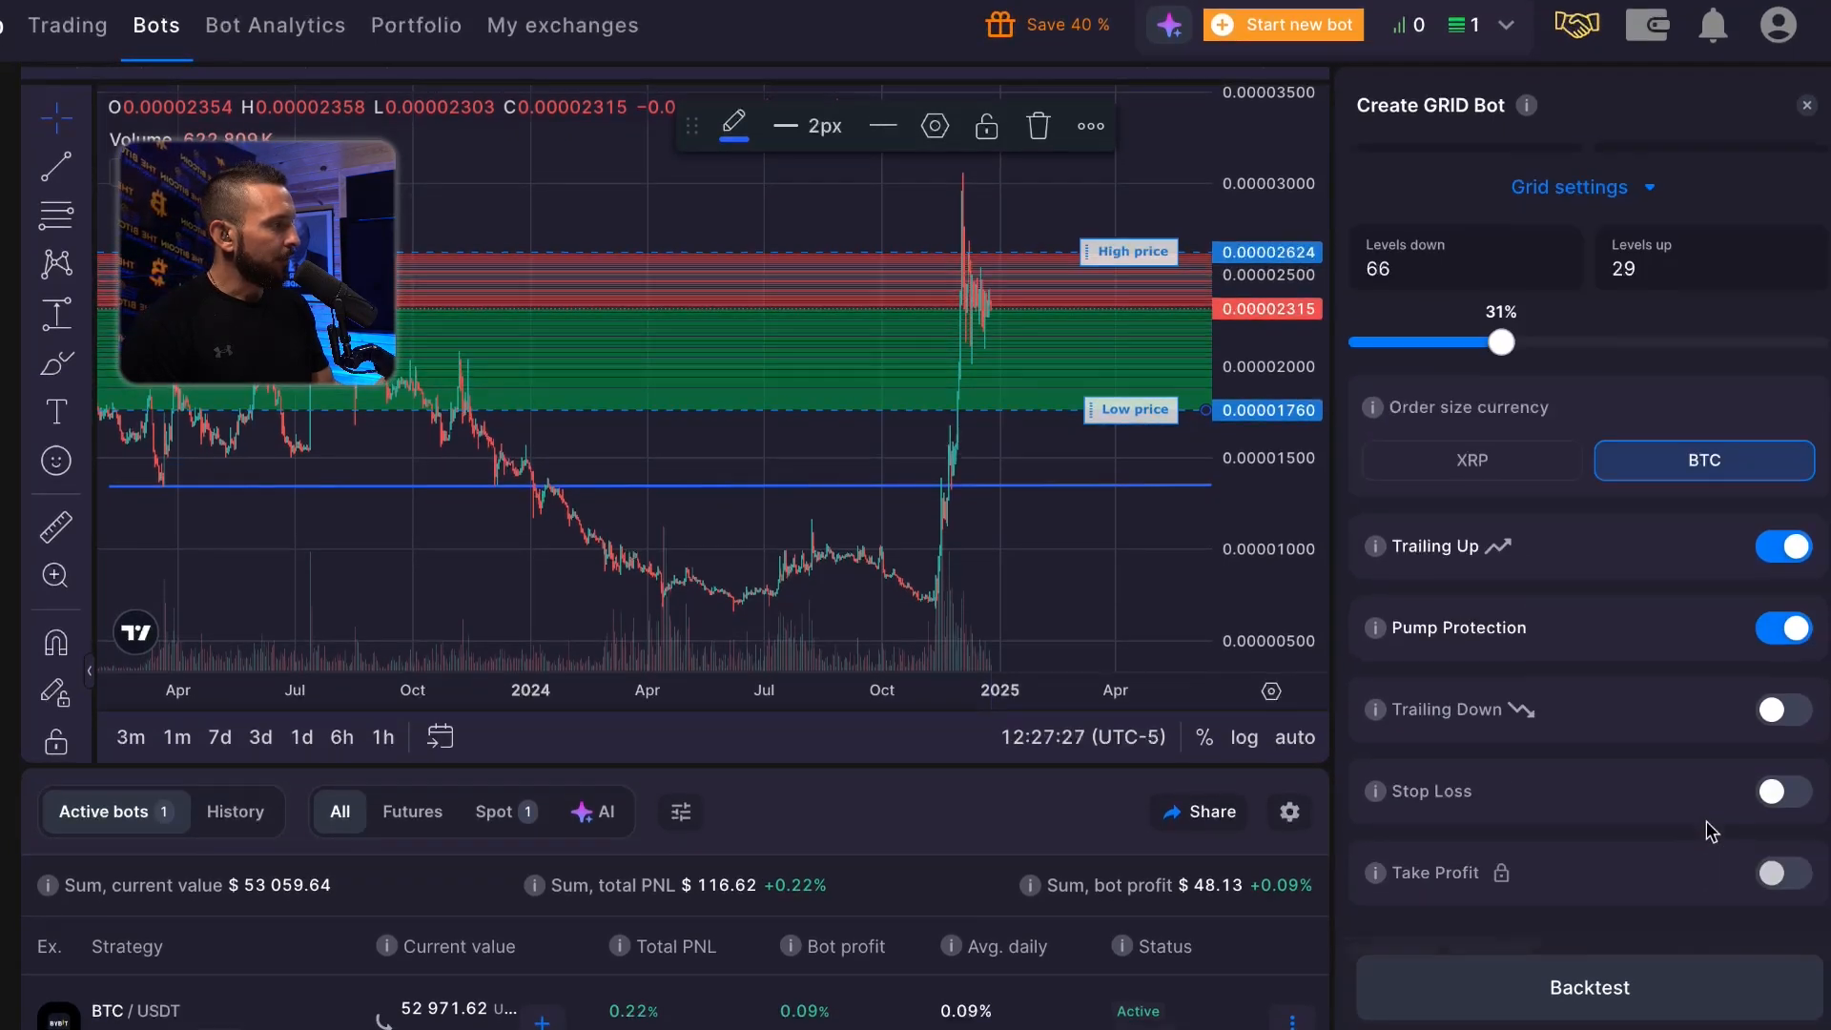
scroll(1712, 832, "up", 7)
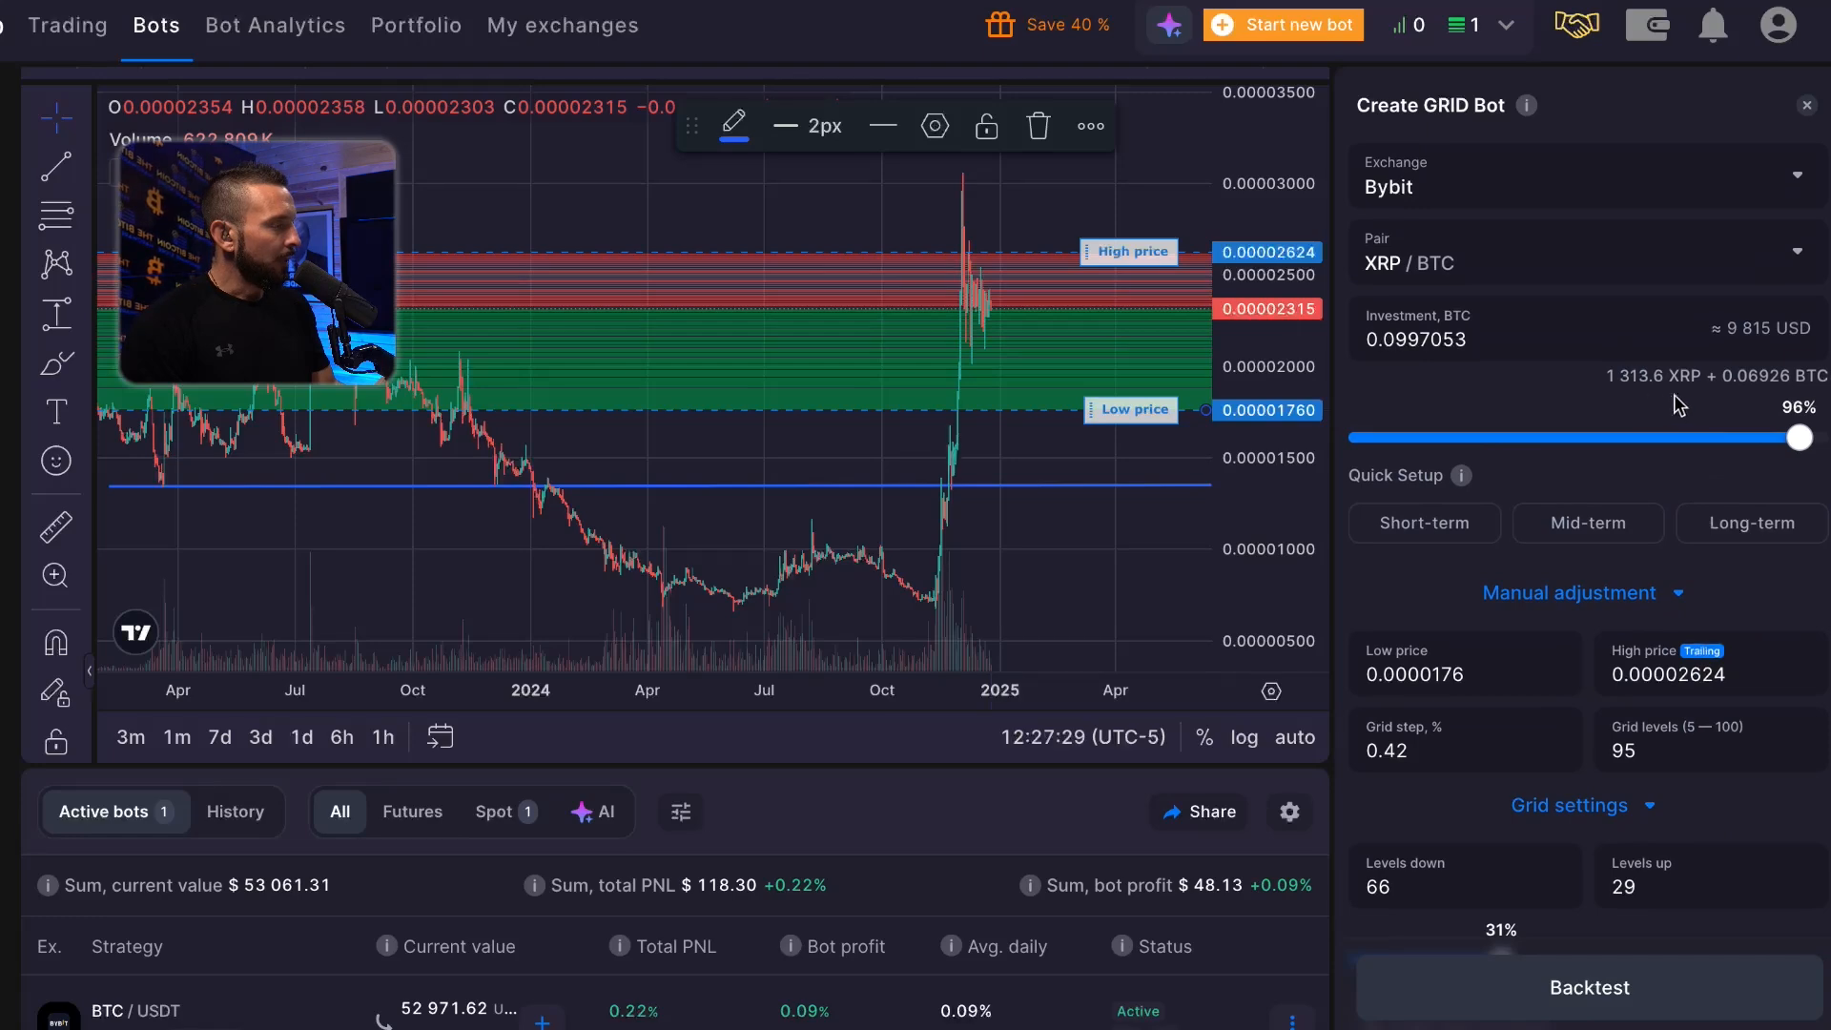
- Move the grid's high price to 0.00002662 and its low price to 0.00001764 on the chart
left_click_drag(1128, 251, 1127, 244)
left_click_drag(1240, 356, 1222, 233)
left_click_drag(1181, 238, 1149, 340)
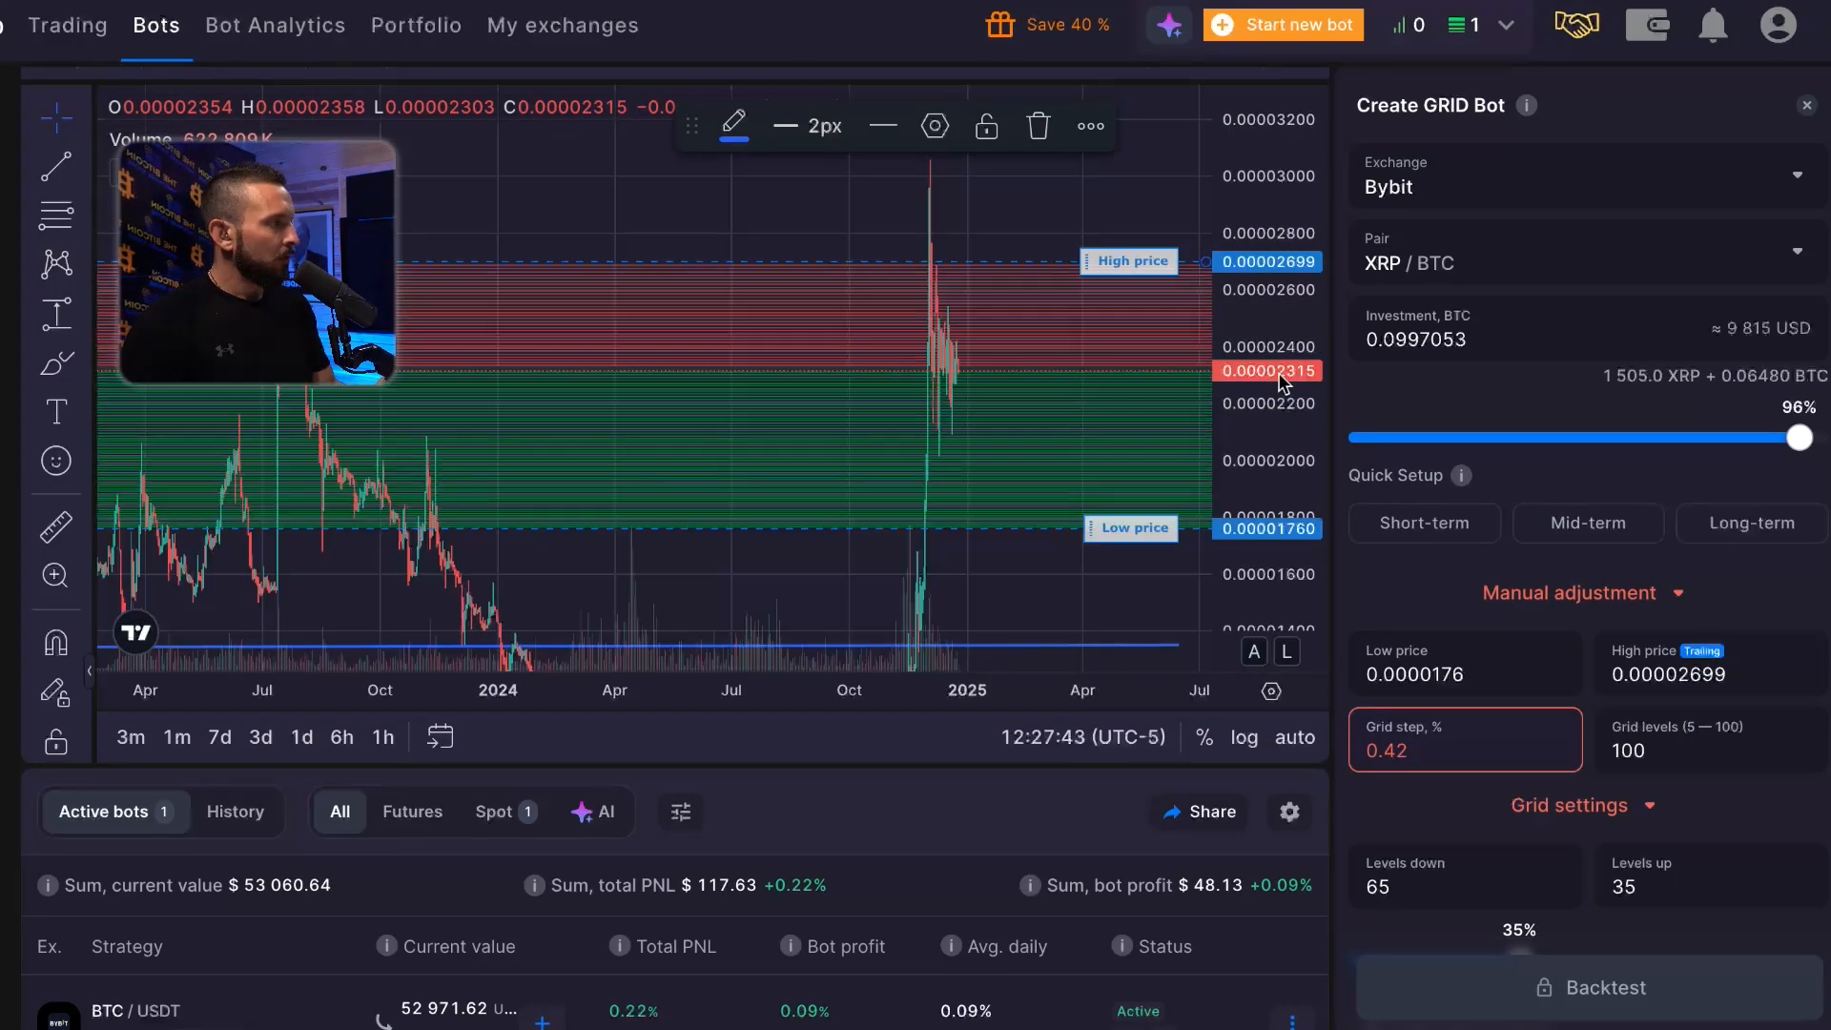
left_click_drag(1284, 376, 1284, 286)
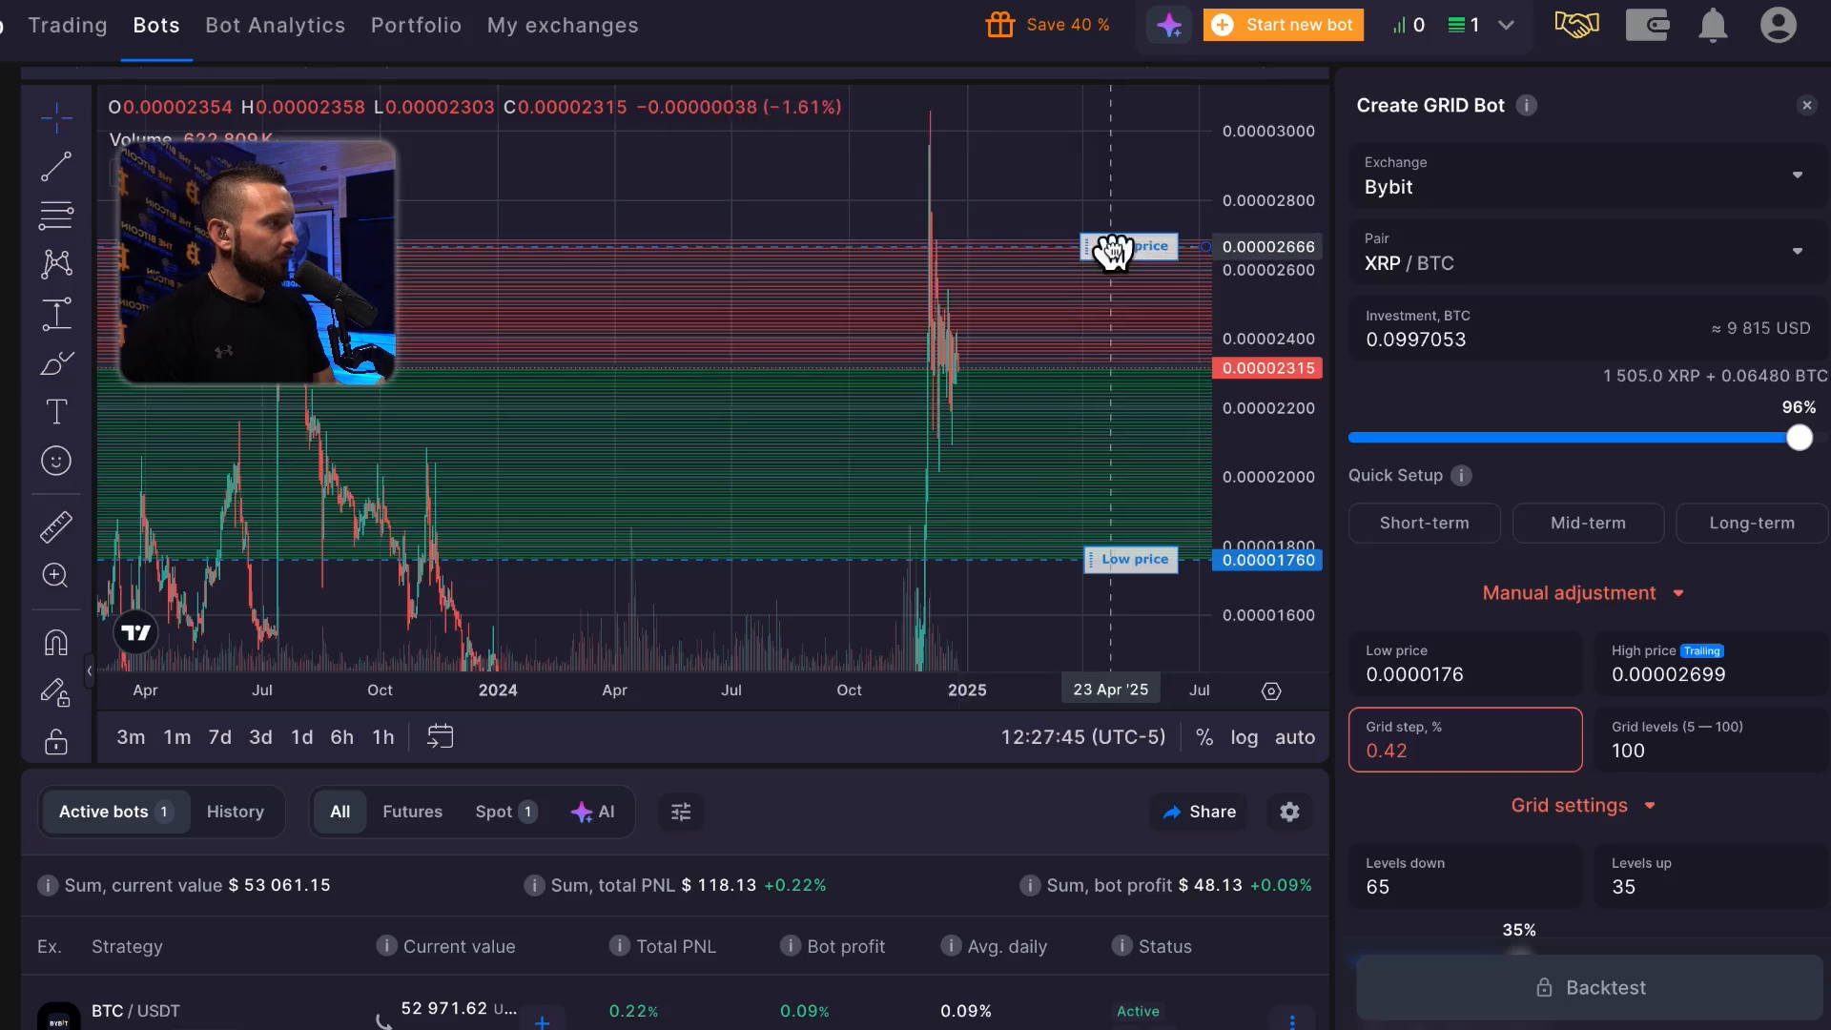
left_click_drag(1125, 245, 1128, 260)
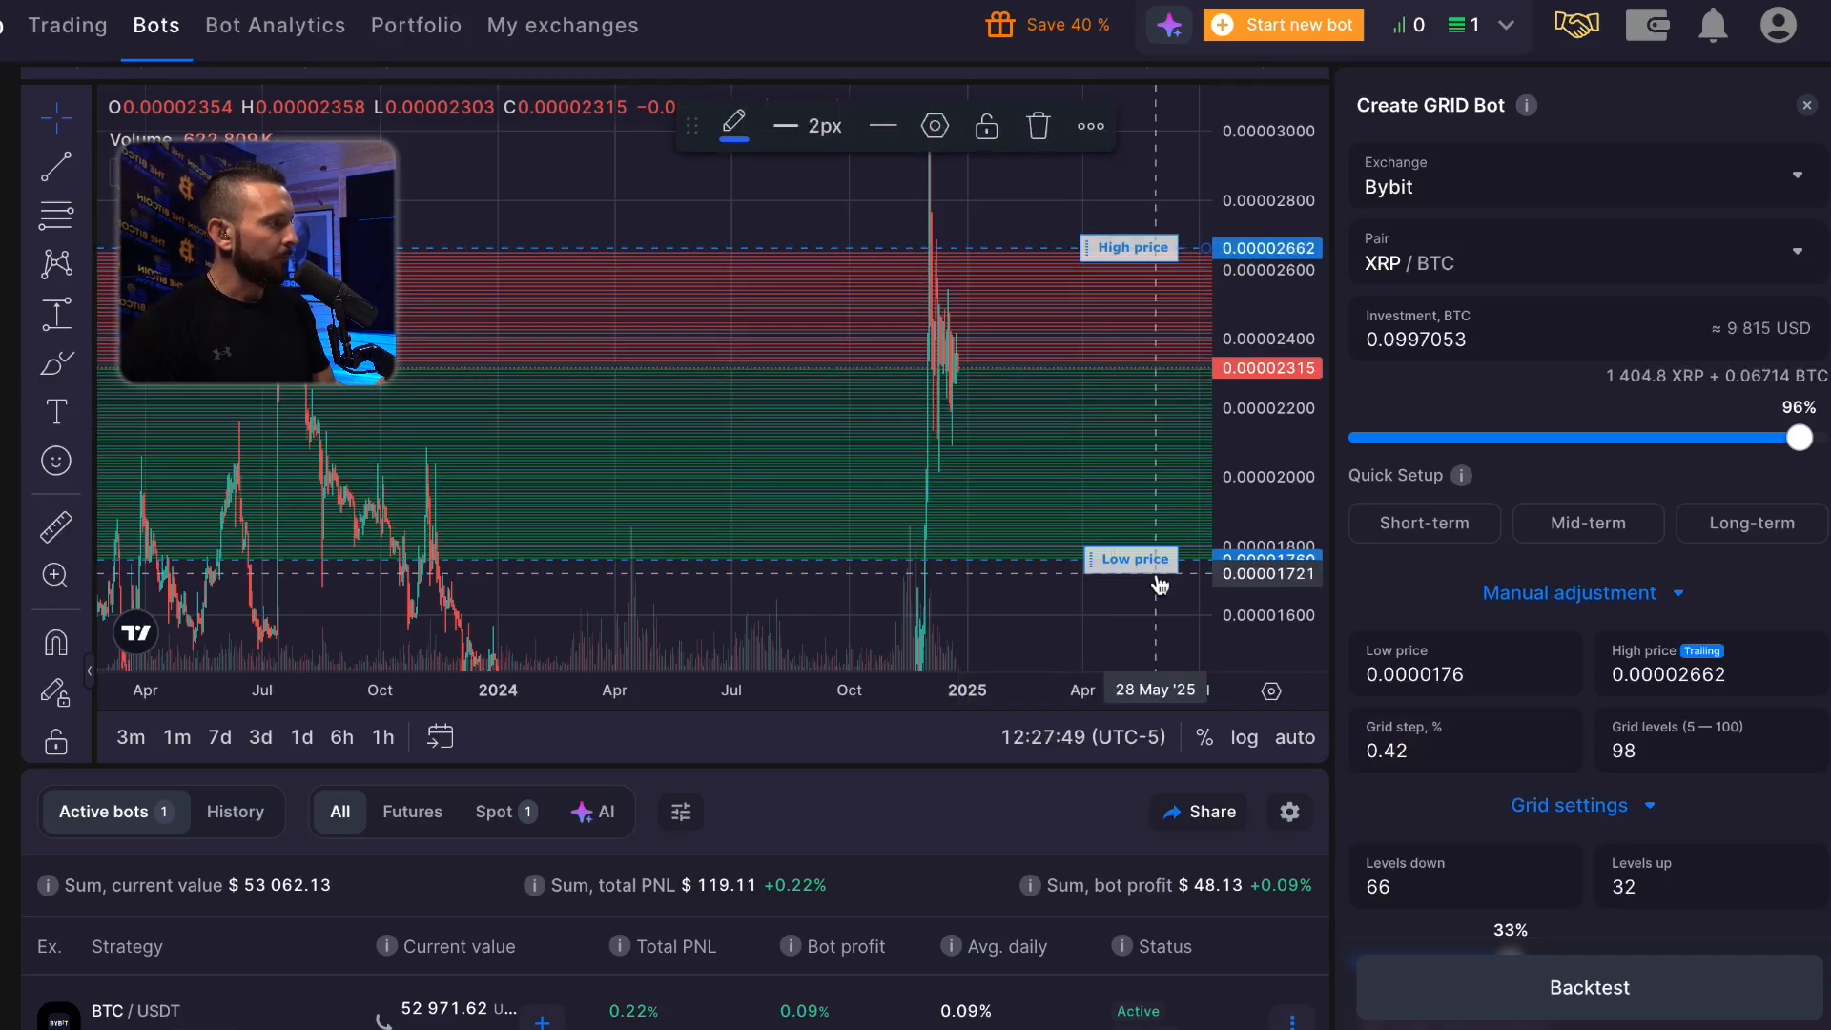
left_click_drag(1156, 563, 1152, 570)
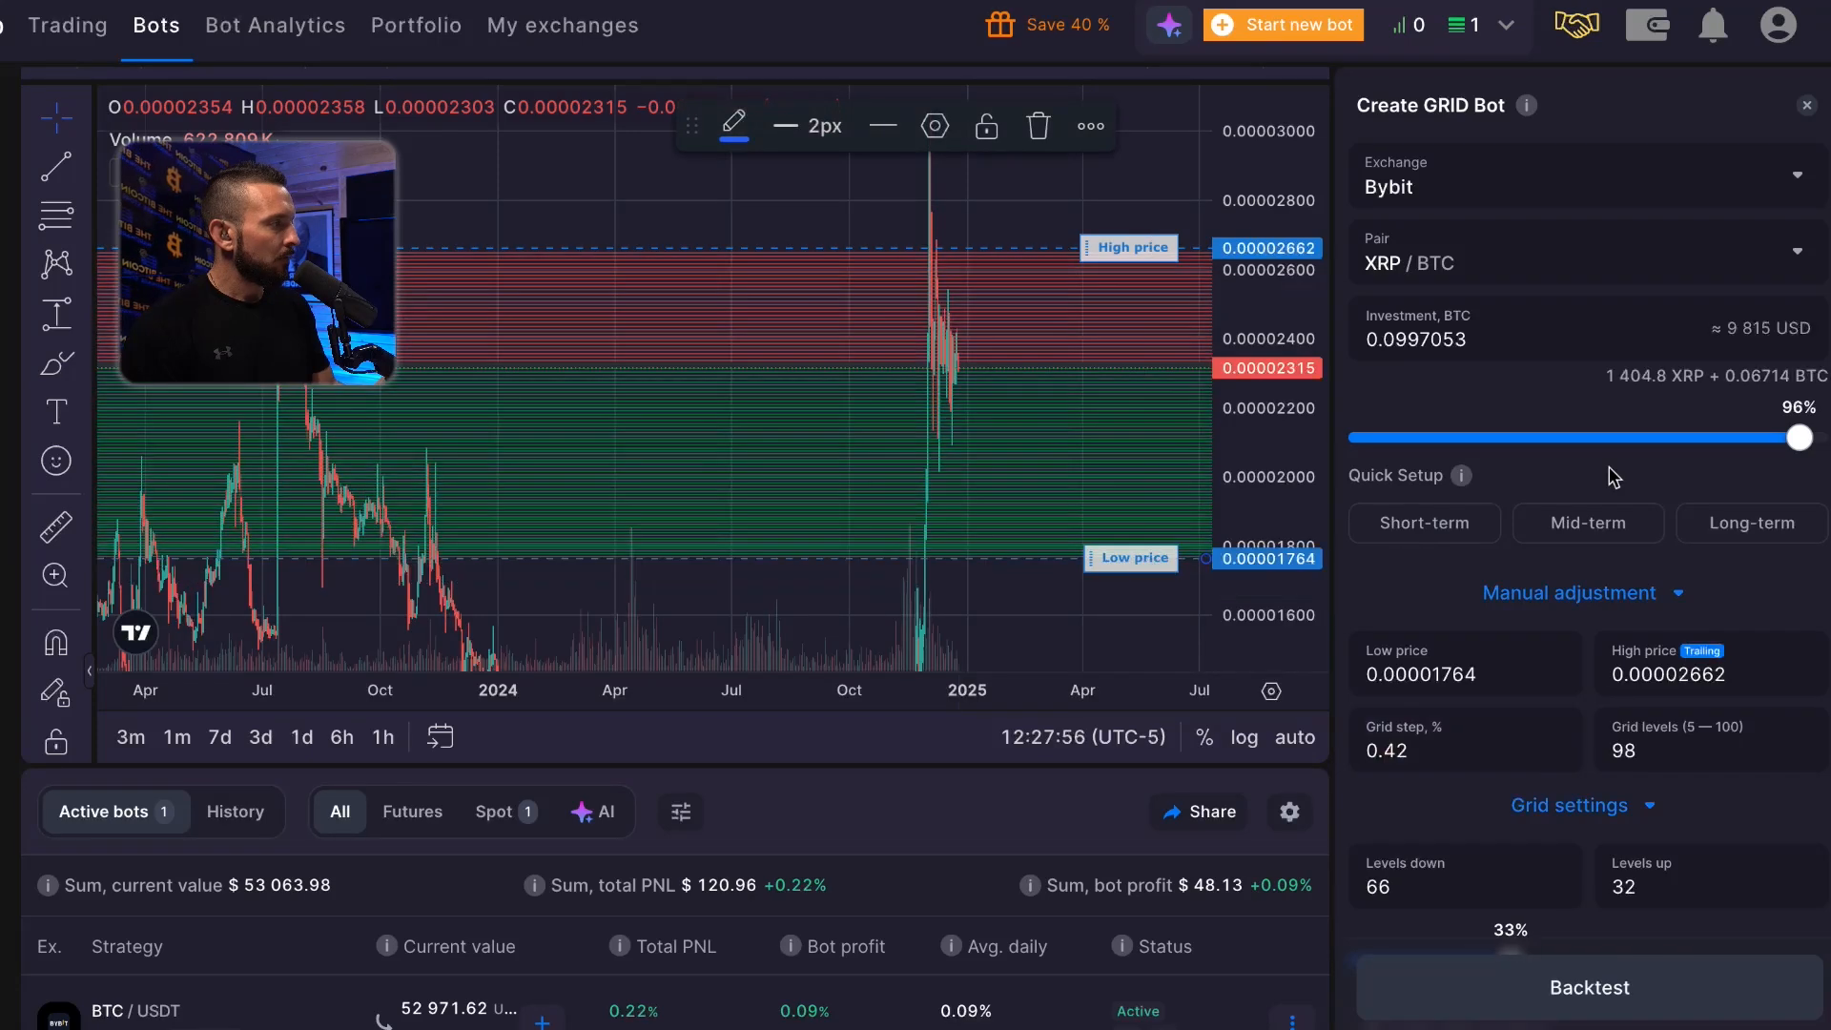
- Enable Trailing Down and move its stop level to 0.0000124, below the blue trend line on the chart
scroll(1636, 753, "down", 3)
scroll(1635, 754, "down", 5)
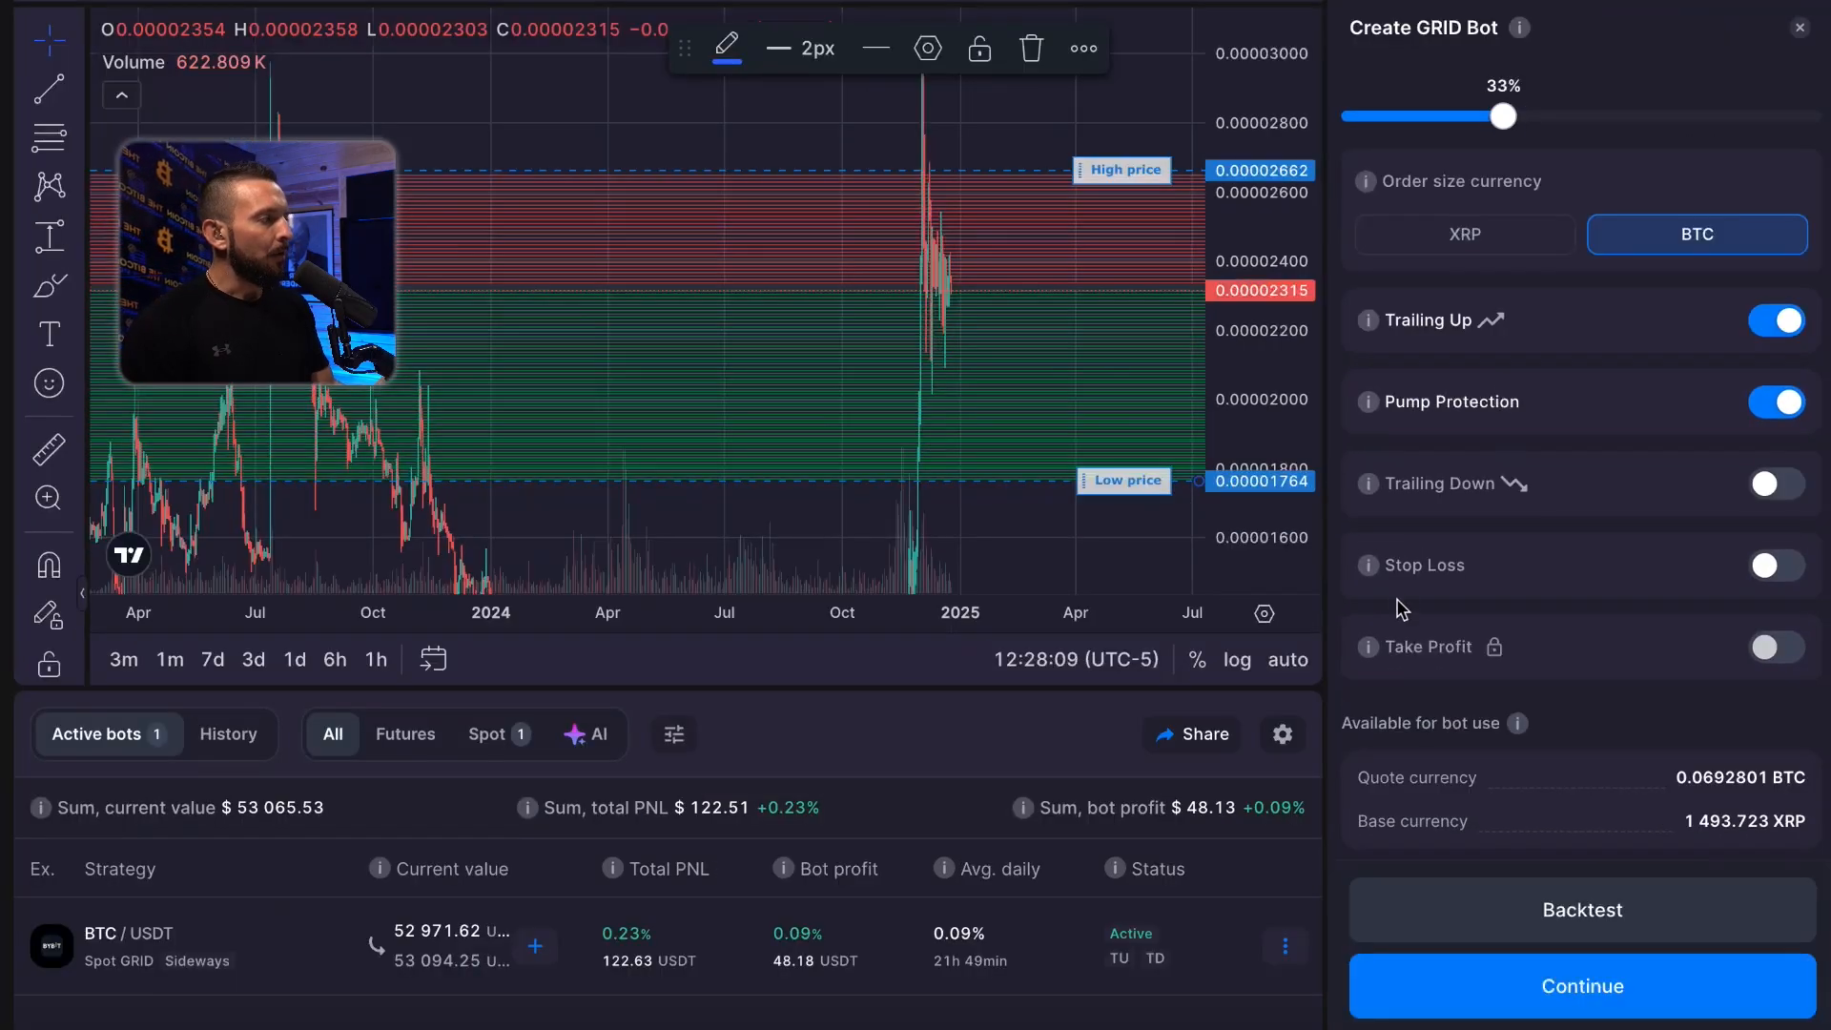
left_click(1765, 486)
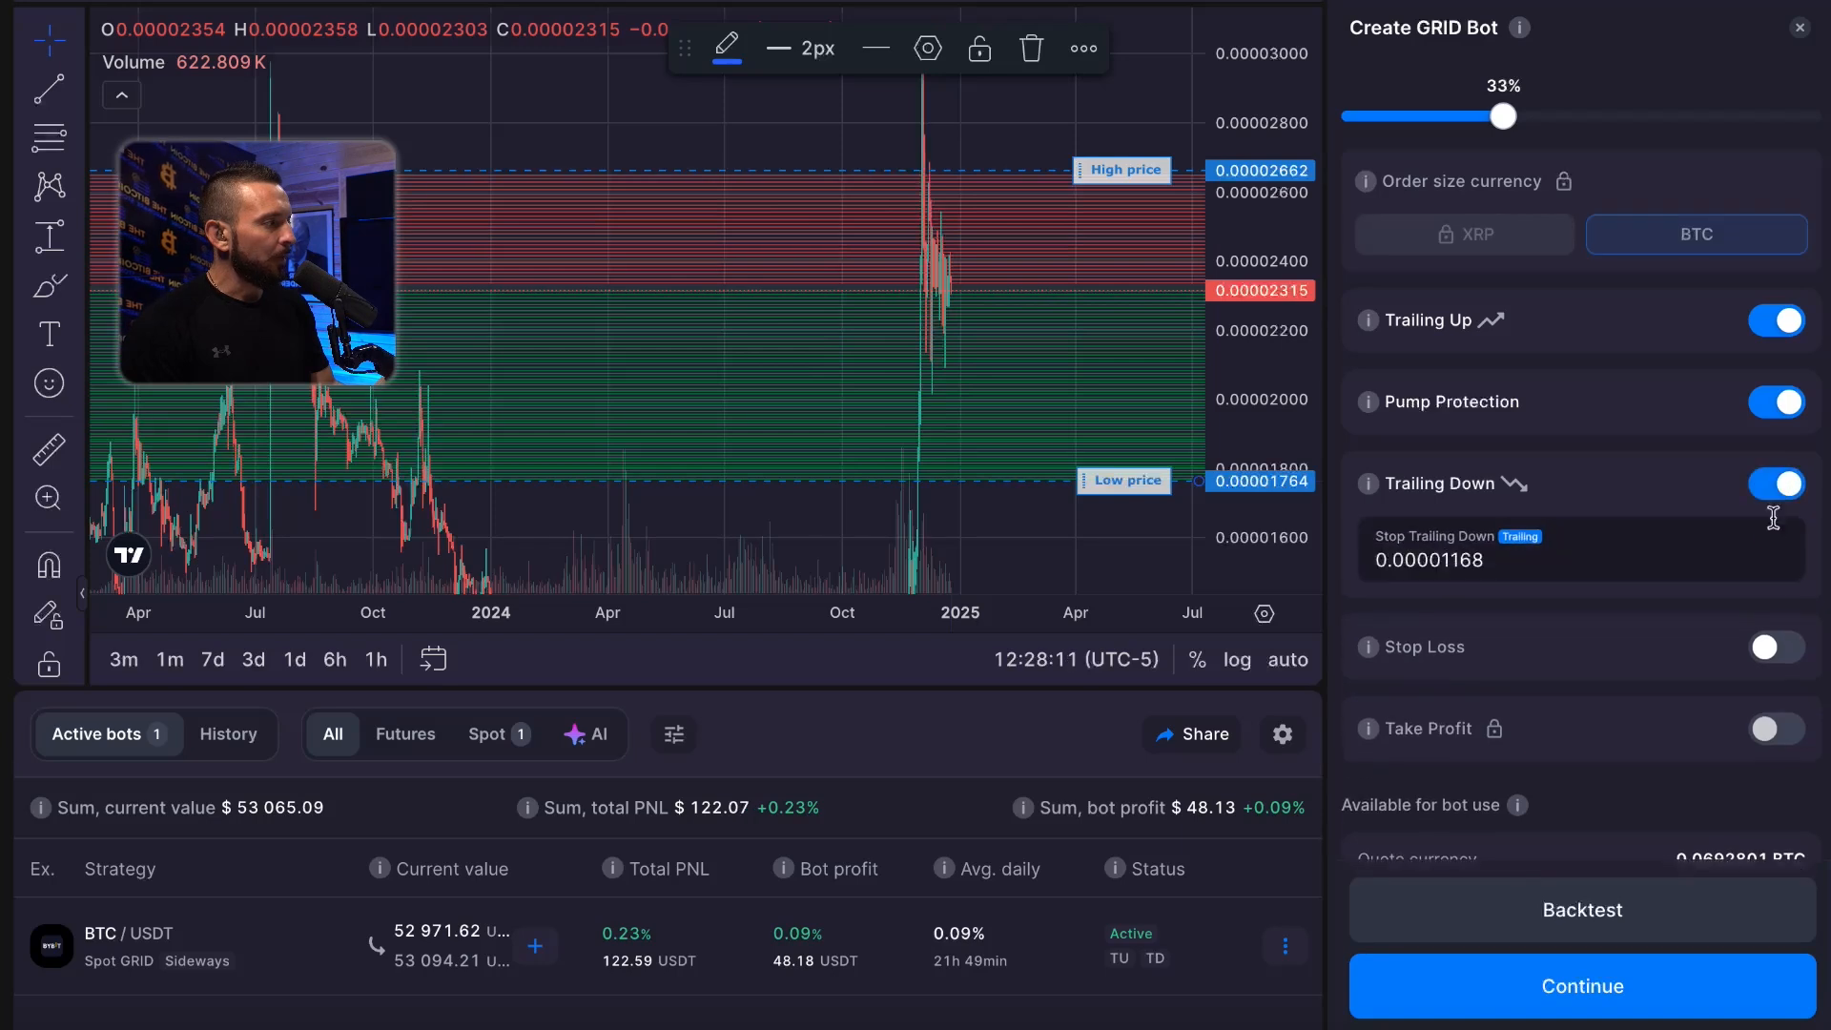
left_click(1457, 563)
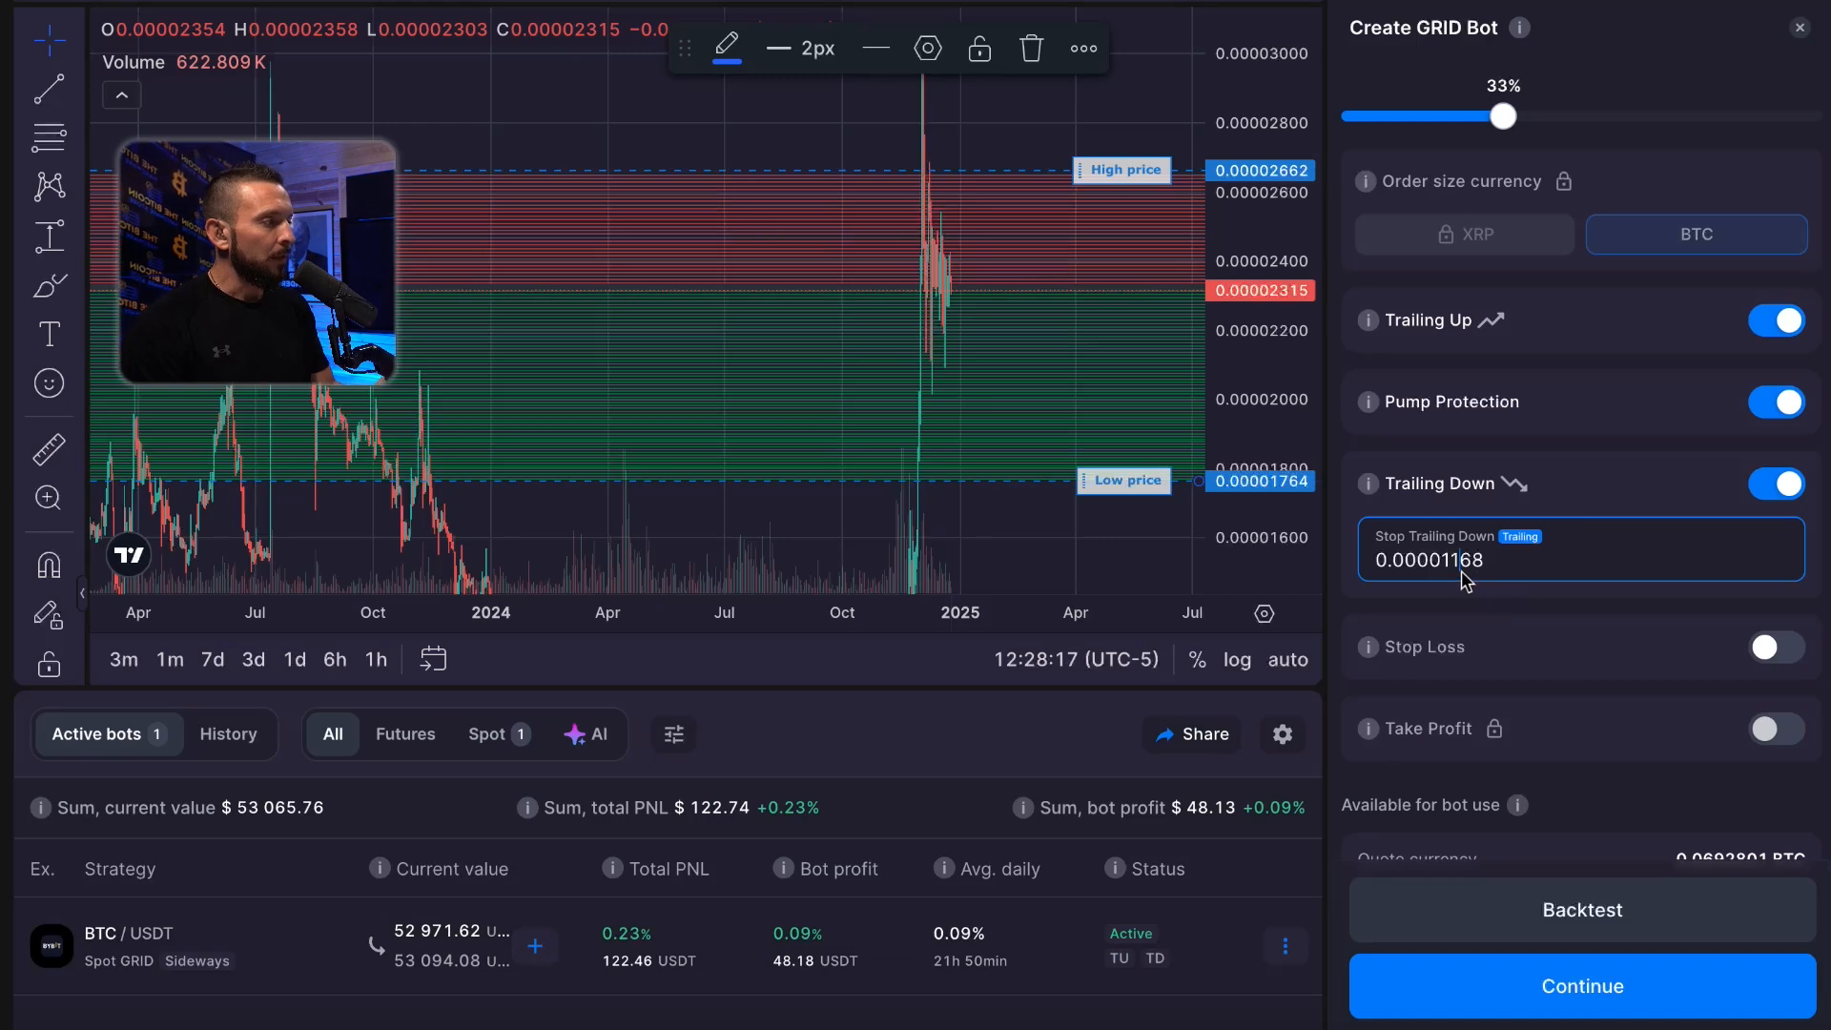
left_click_drag(1286, 418, 1254, 520)
left_click_drag(1079, 523, 919, 410)
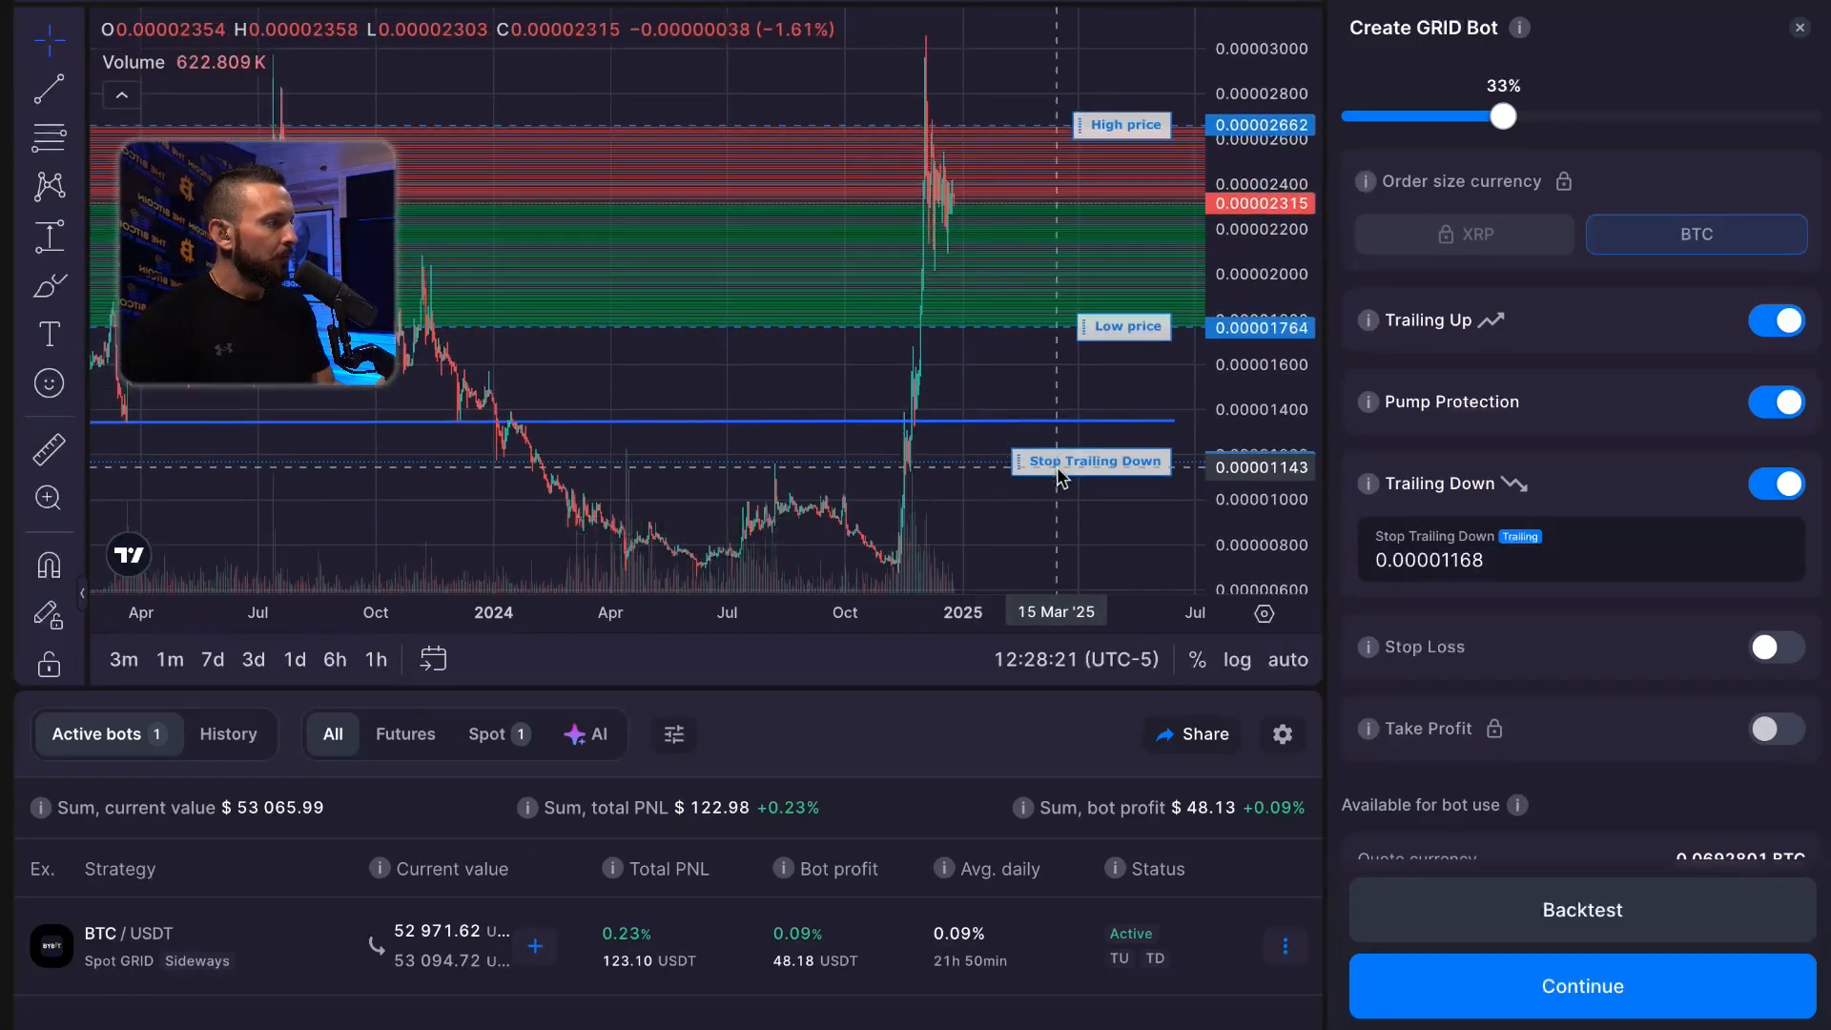
scroll(965, 474, "down", 5)
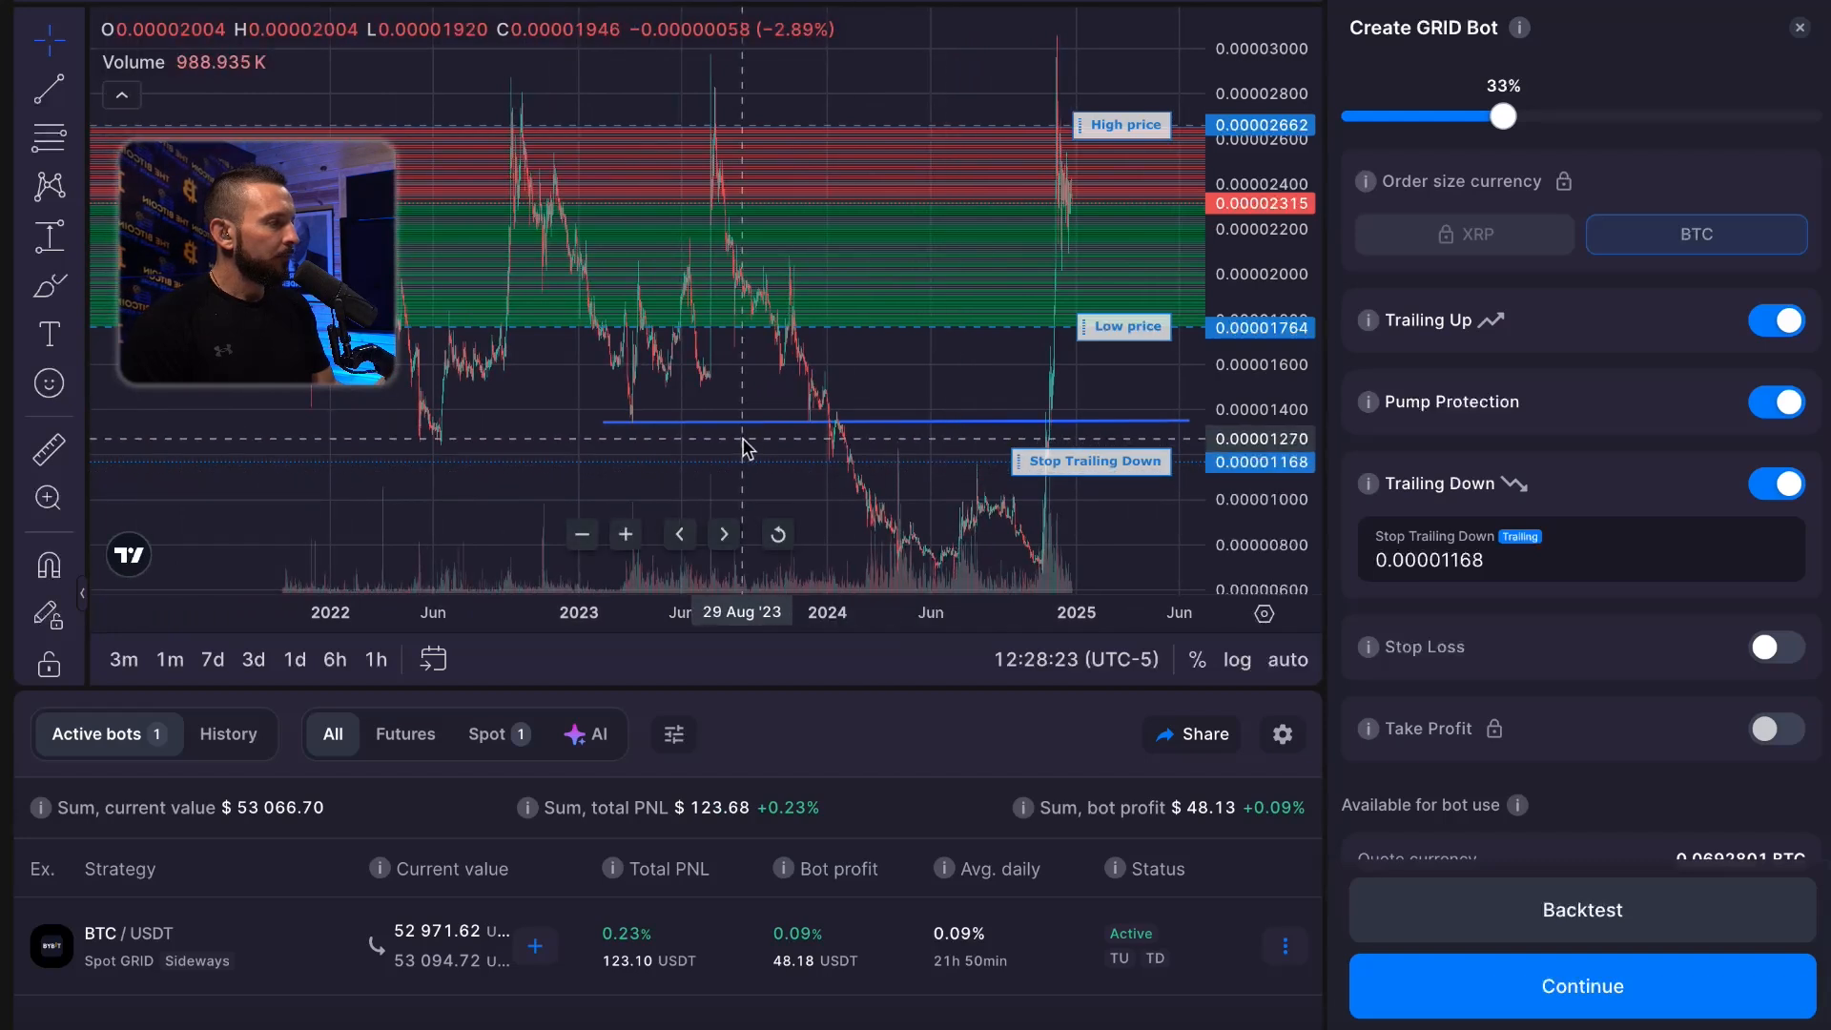
mouse_move(1055, 462)
left_mouse_down()
mouse_move(1055, 429)
mouse_move(1058, 445)
left_mouse_up()
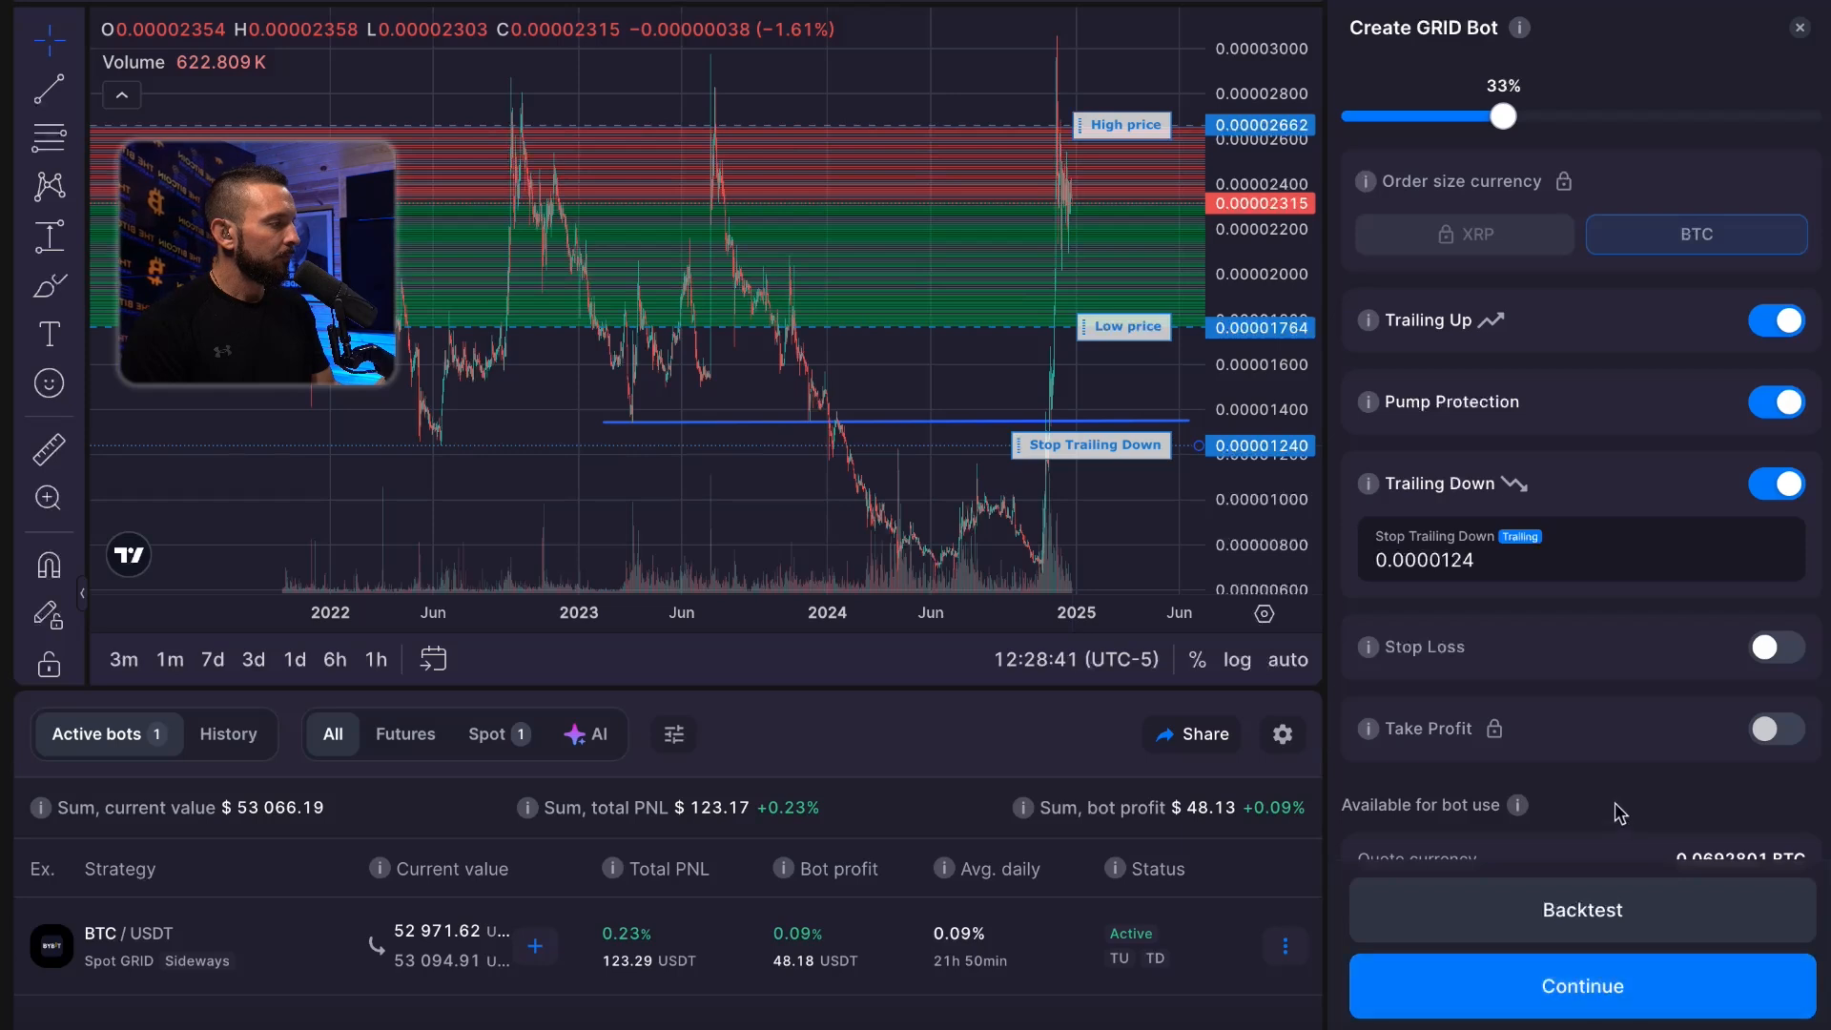
- Continue to the XRP/BTC GRID bot preview and start the bot
scroll(1622, 813, "down", 1)
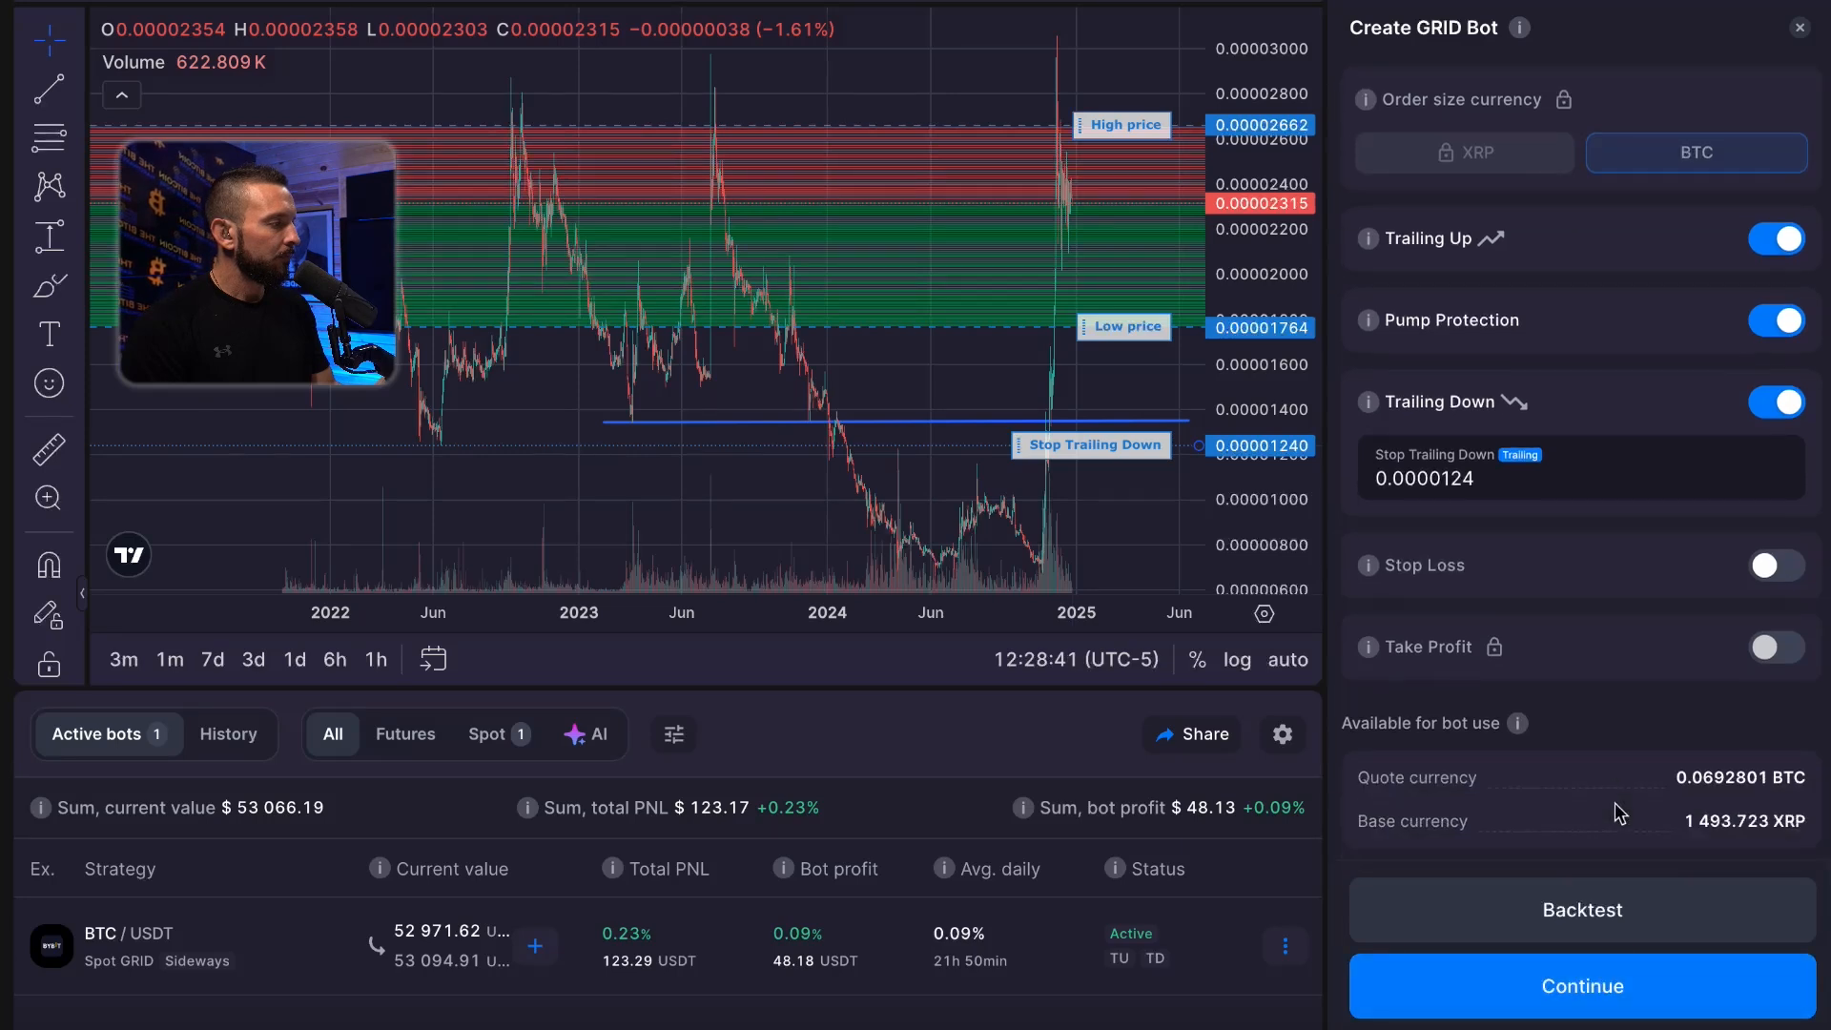
left_click(1587, 985)
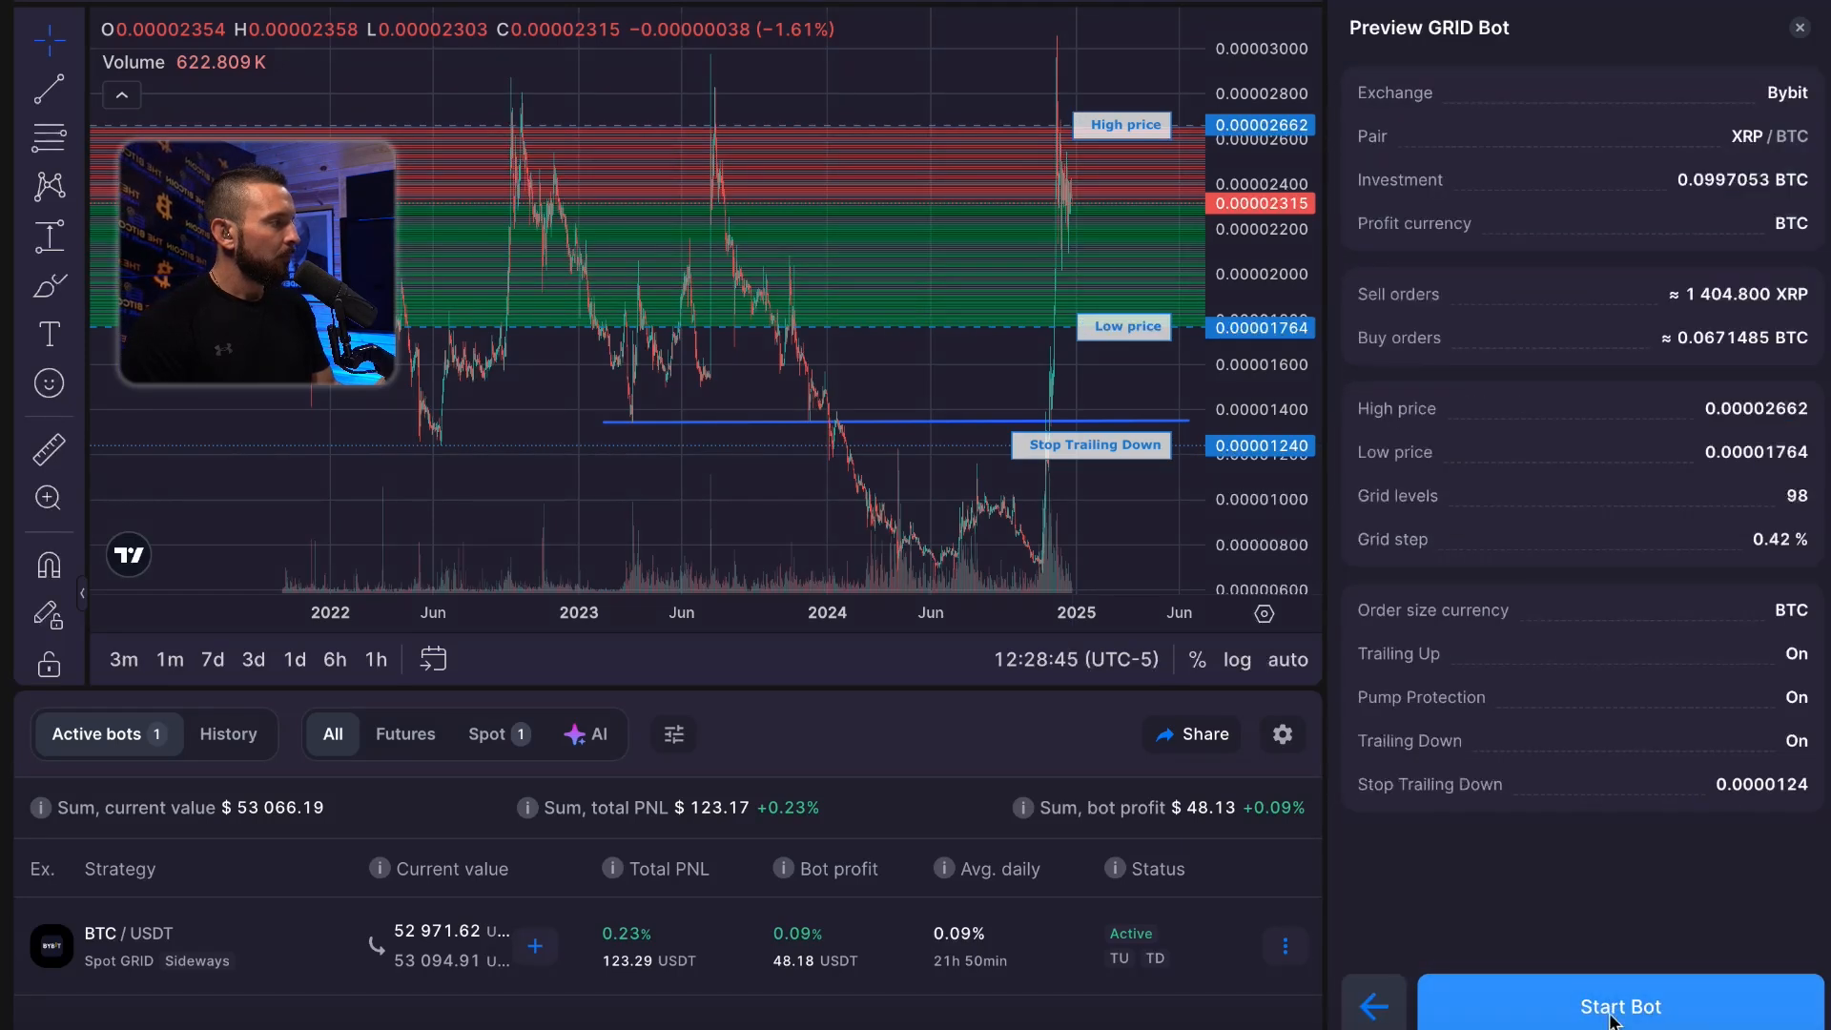
left_click(1612, 1011)
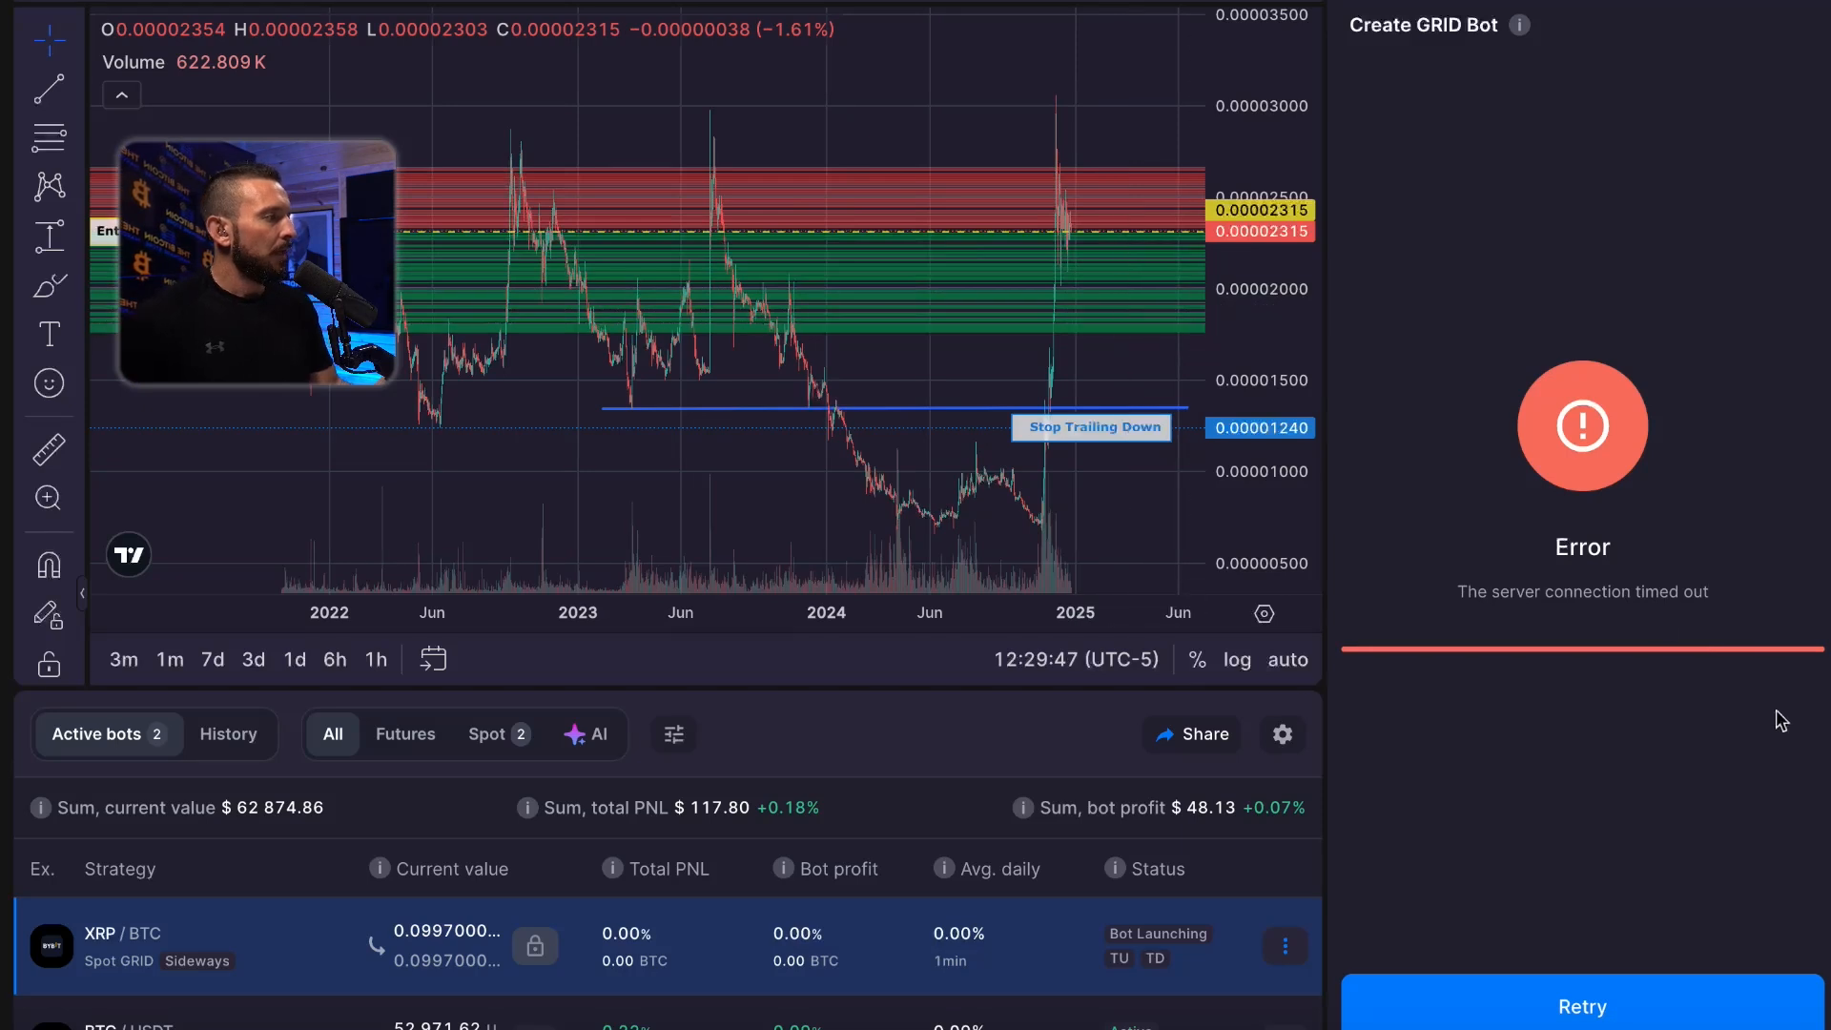
- Retry the XRP/BTC bot launch and examine its grid range around the recent candles
left_click(1588, 1001)
left_click_drag(1738, 463, 1755, 464)
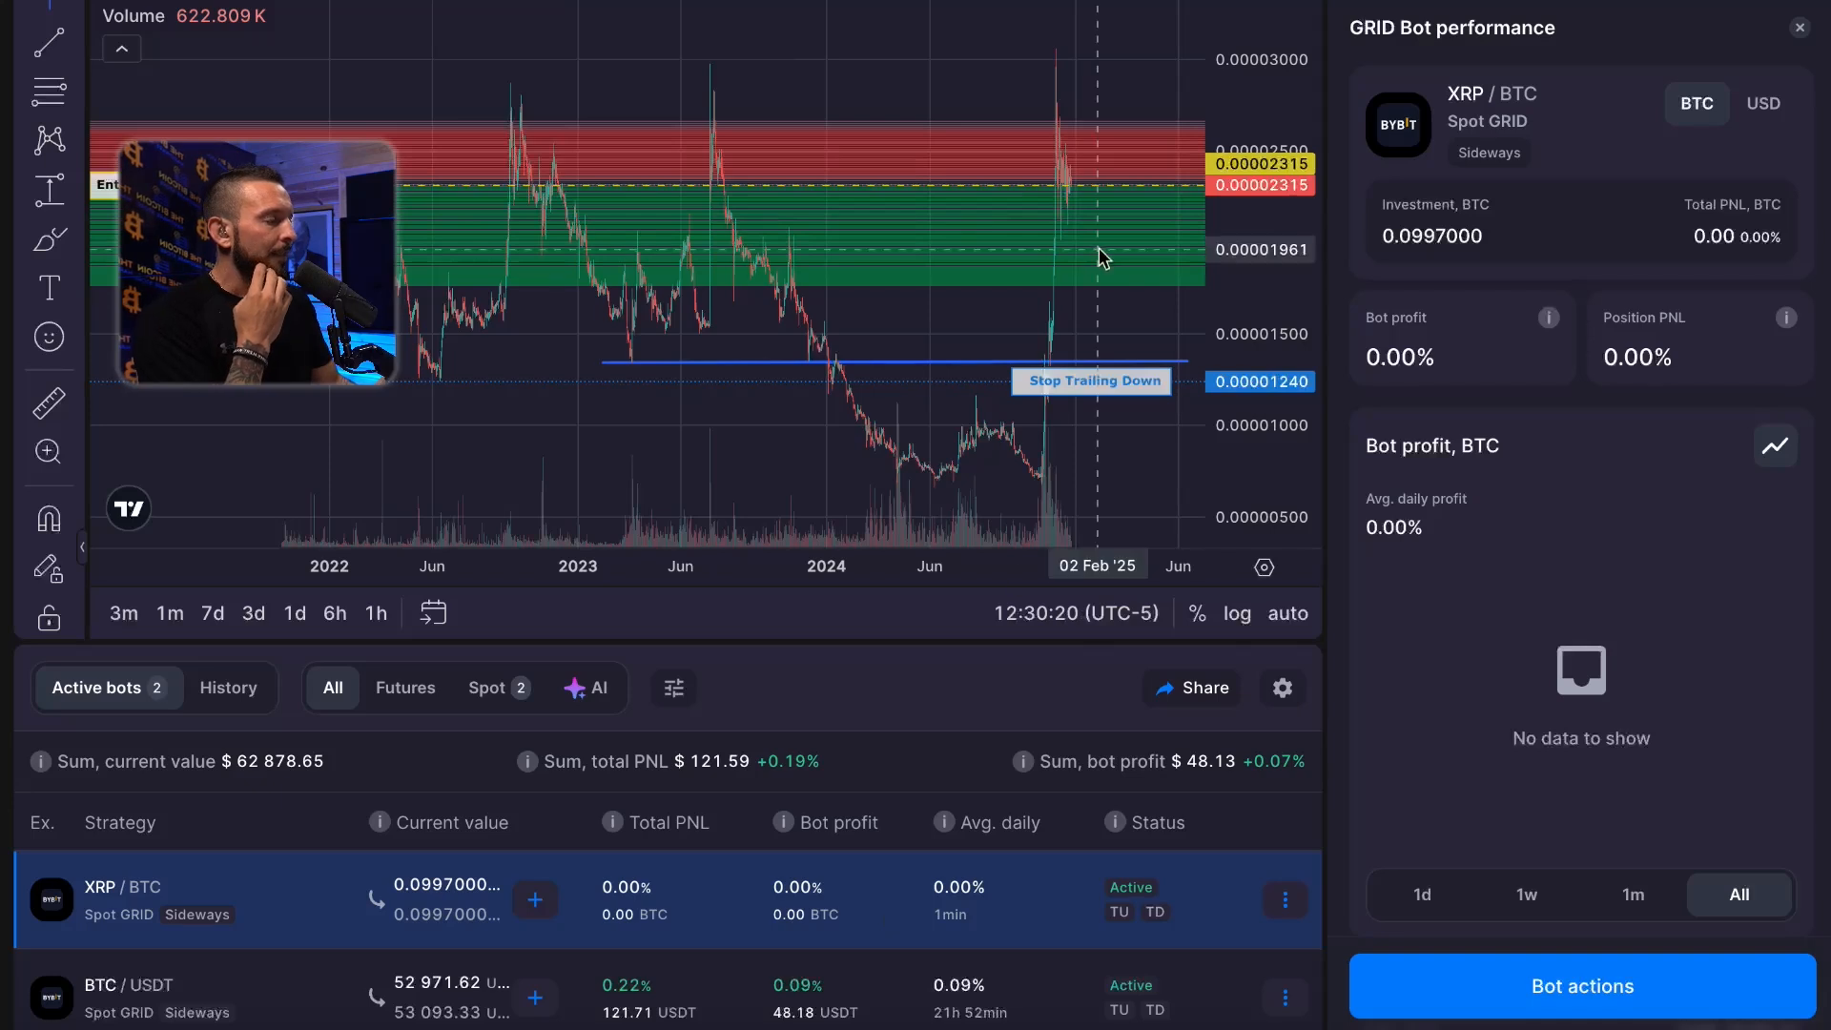
scroll(1094, 254, "up", 4)
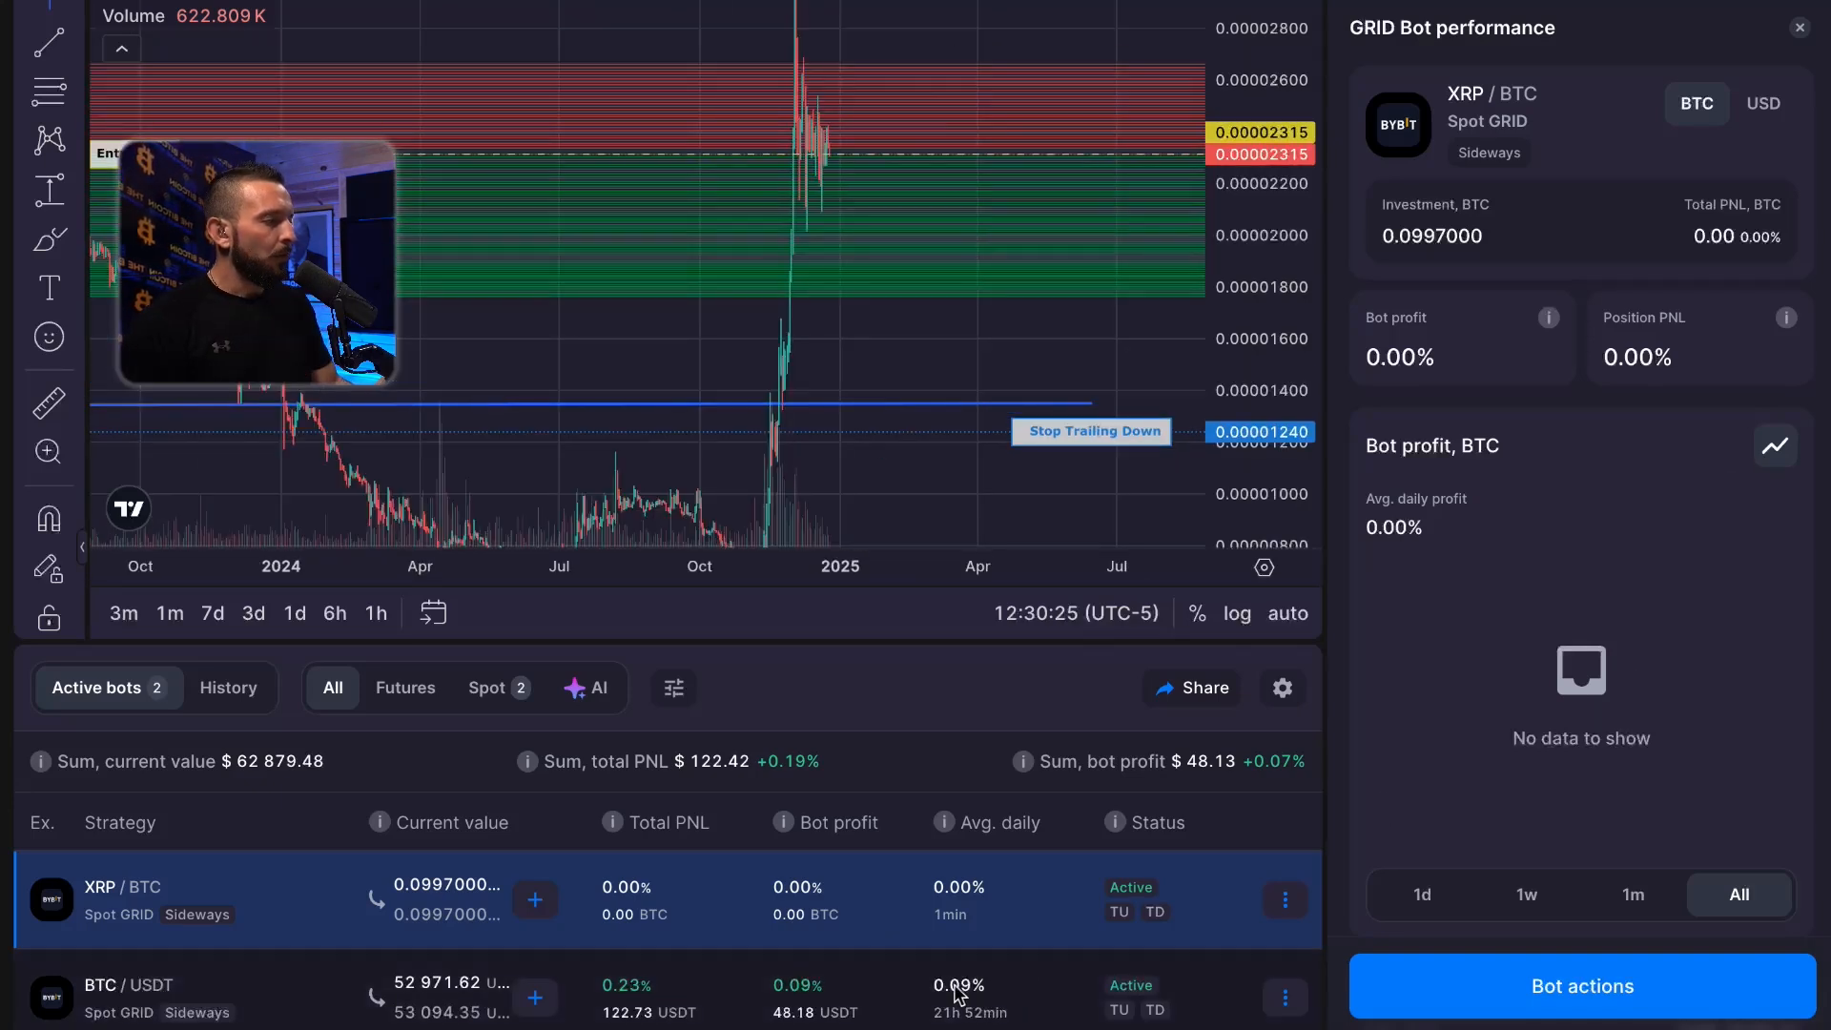
- View the BTC/USDT spot GRID bot's performance and chart, and return to the XRP/BTC bot
left_click(899, 993)
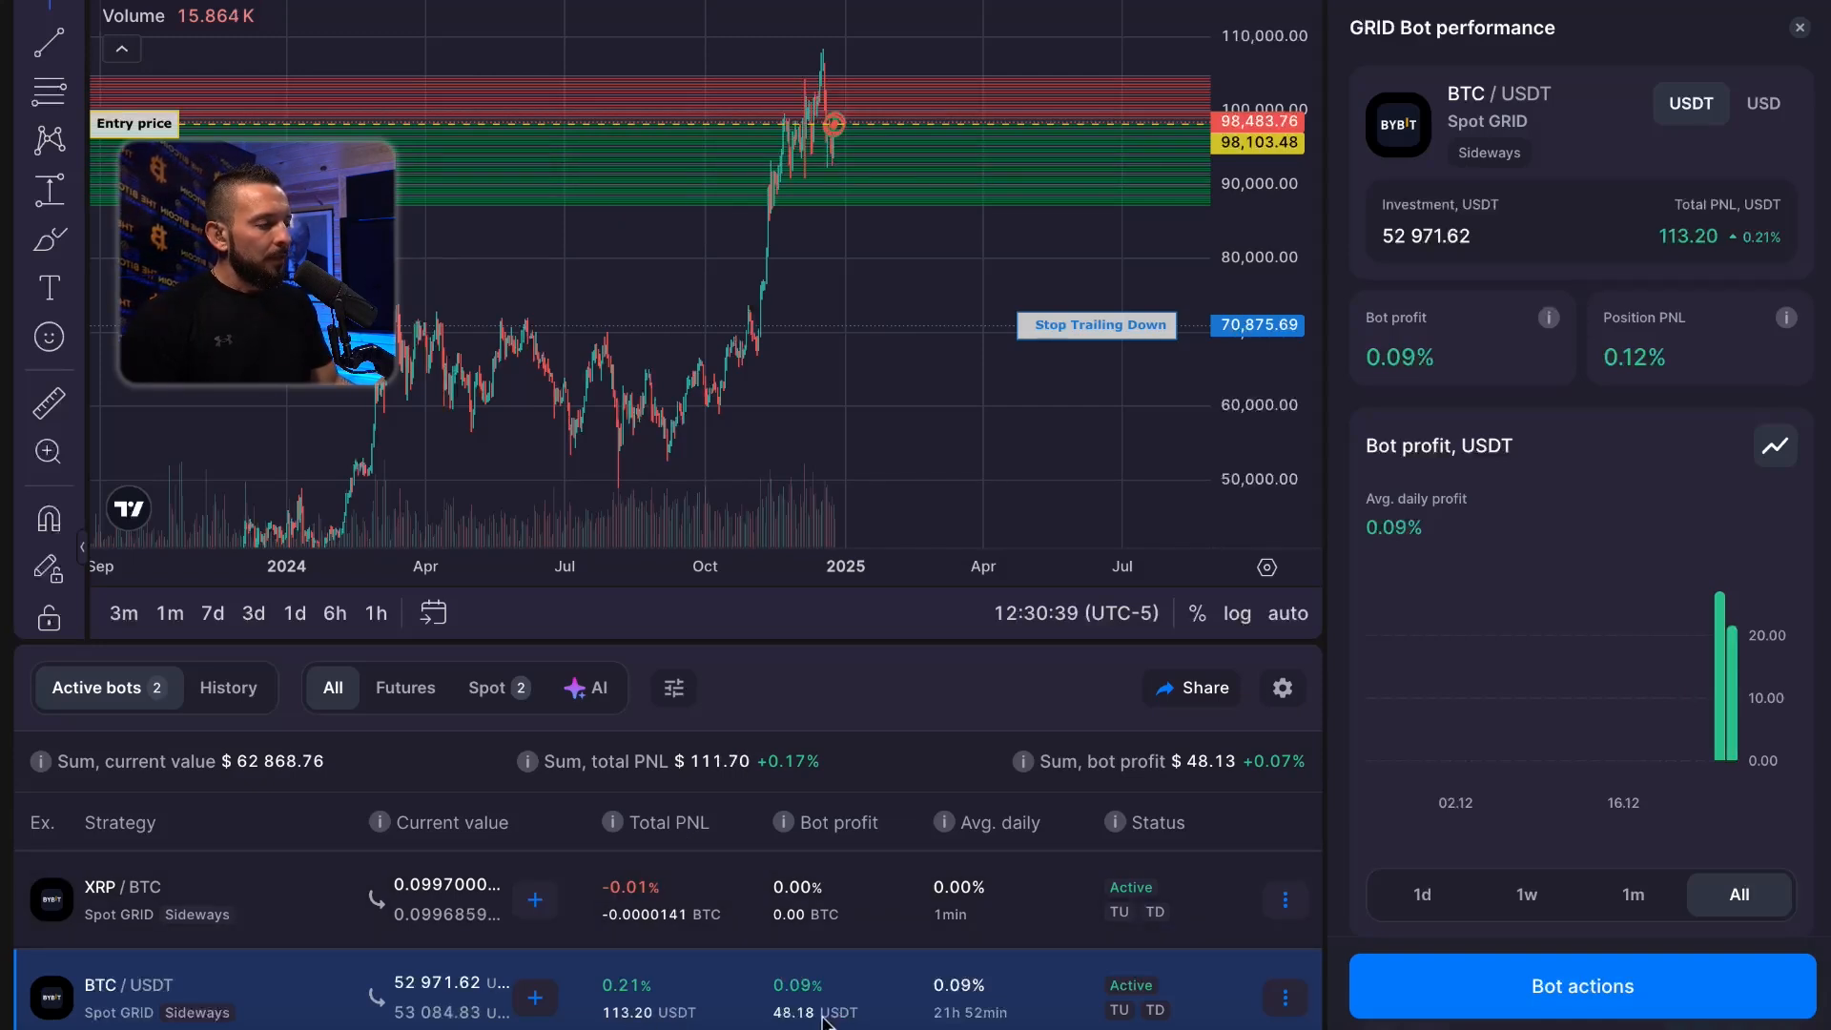
left_click(706, 916)
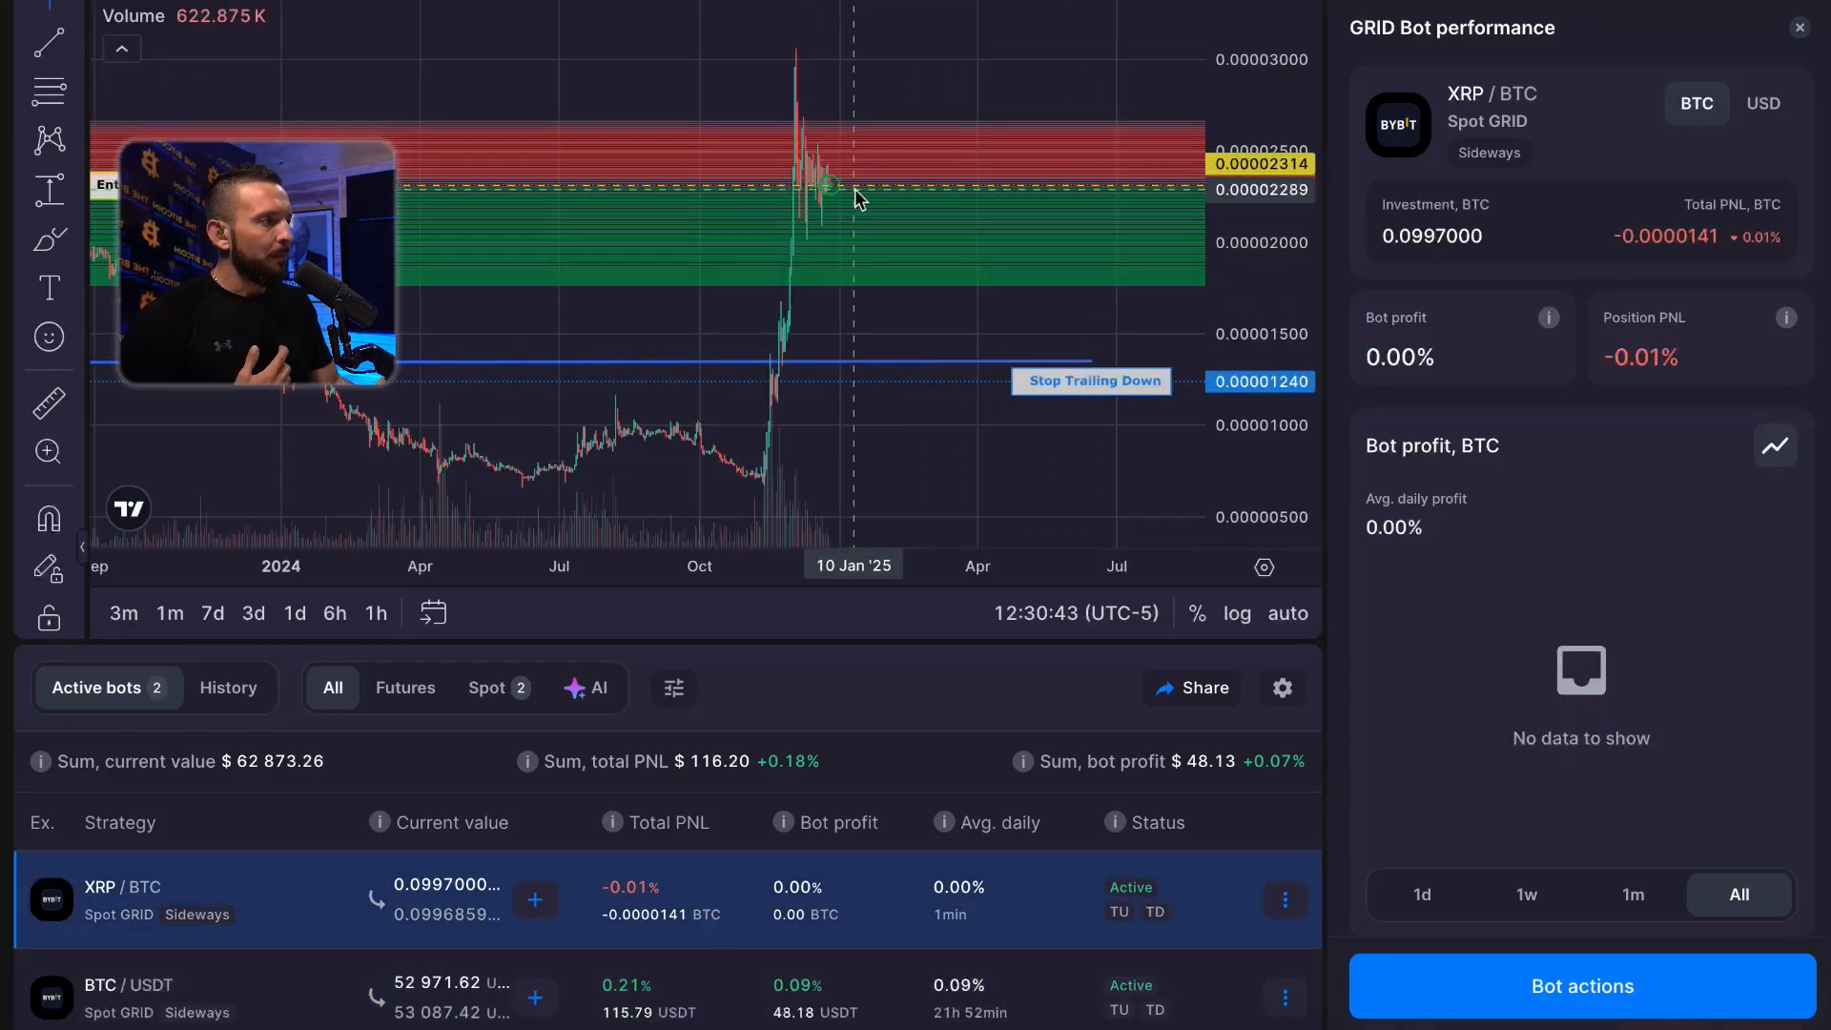
- Measure the XRP/BTC grid's full price range on the chart, from its upper edge down to its lower edge
left_click_drag(1230, 303, 1219, 110)
scroll(980, 167, "up", 1)
scroll(978, 163, "up", 10)
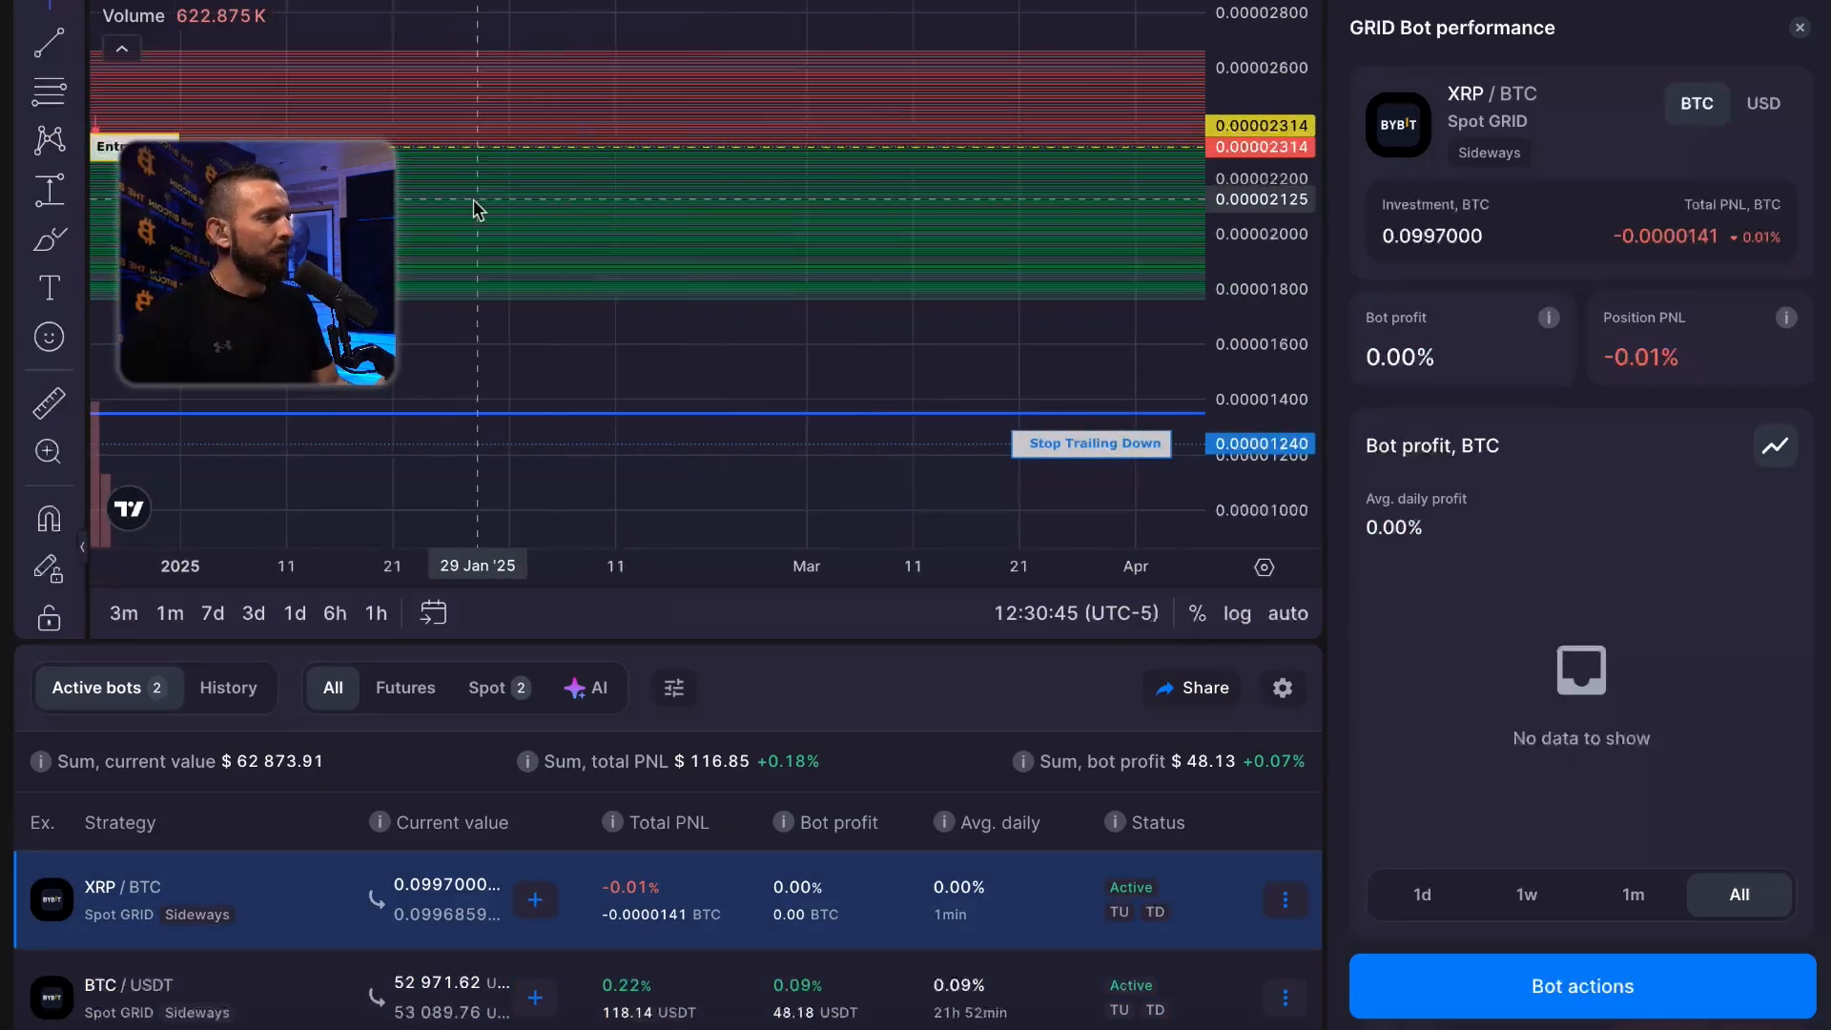
left_click_drag(471, 199, 1165, 226)
scroll(743, 225, "up", 1)
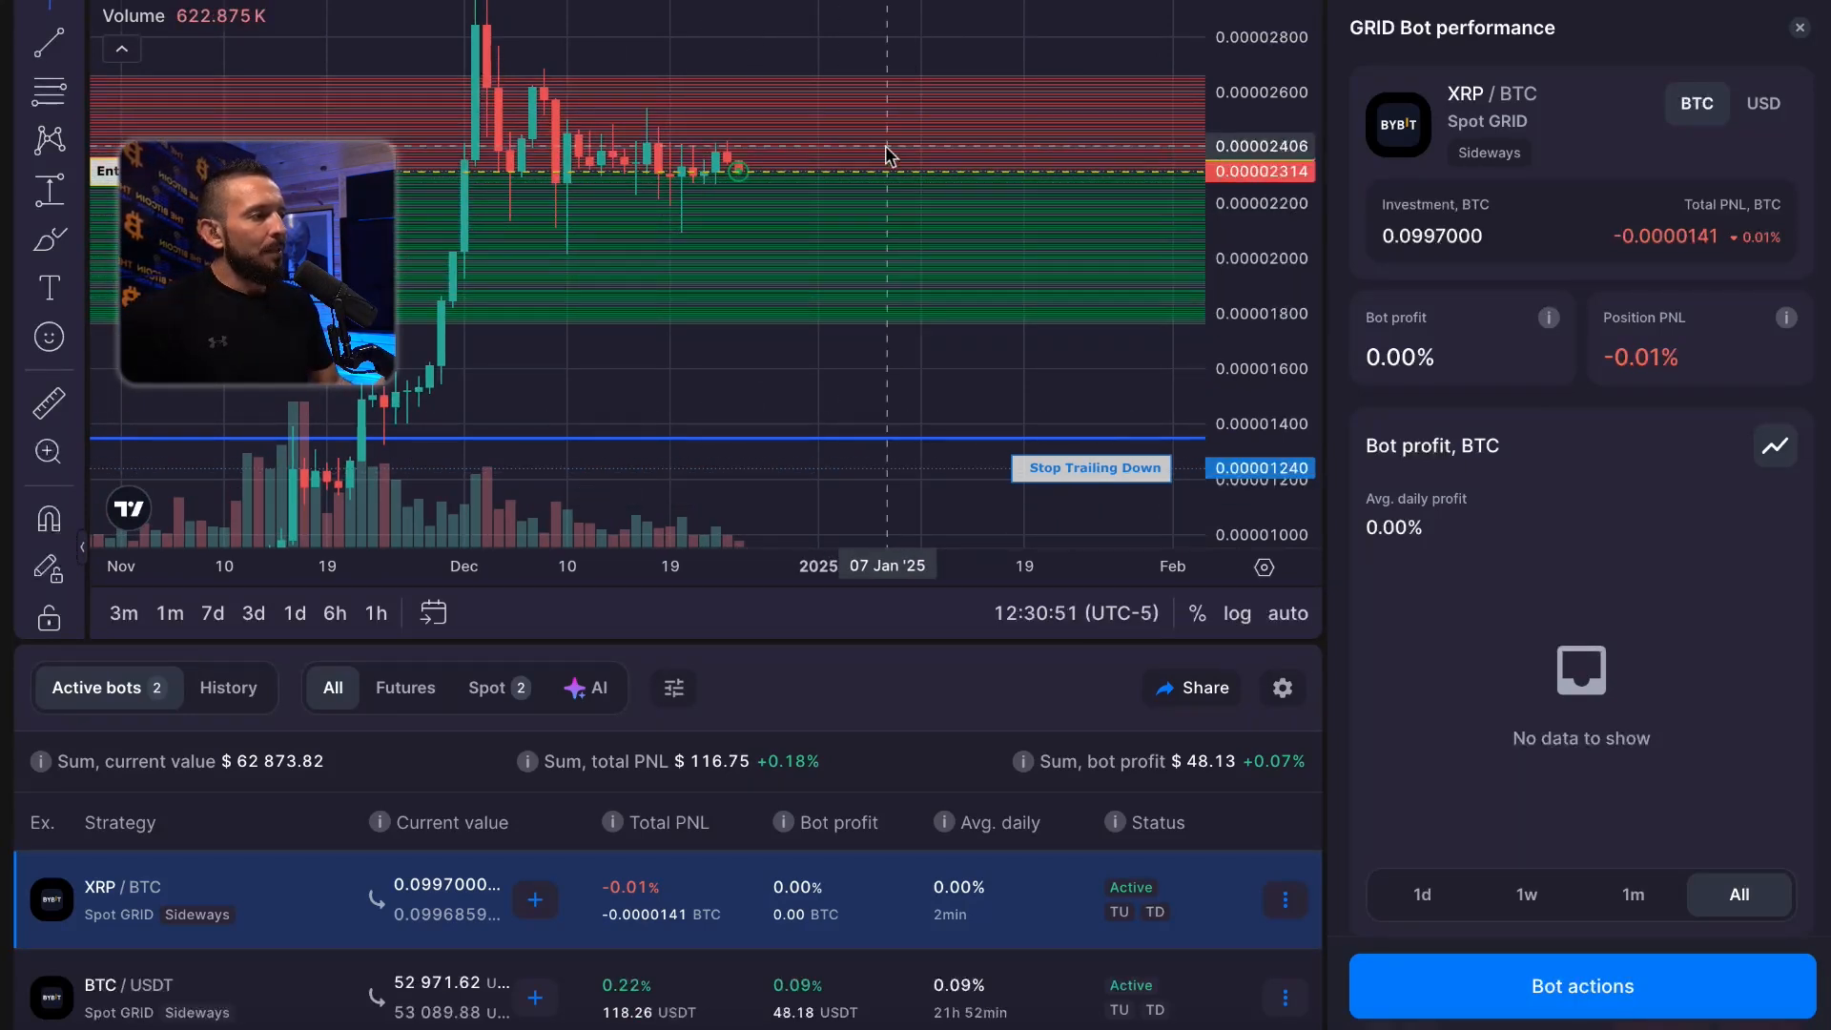
left_click(48, 403)
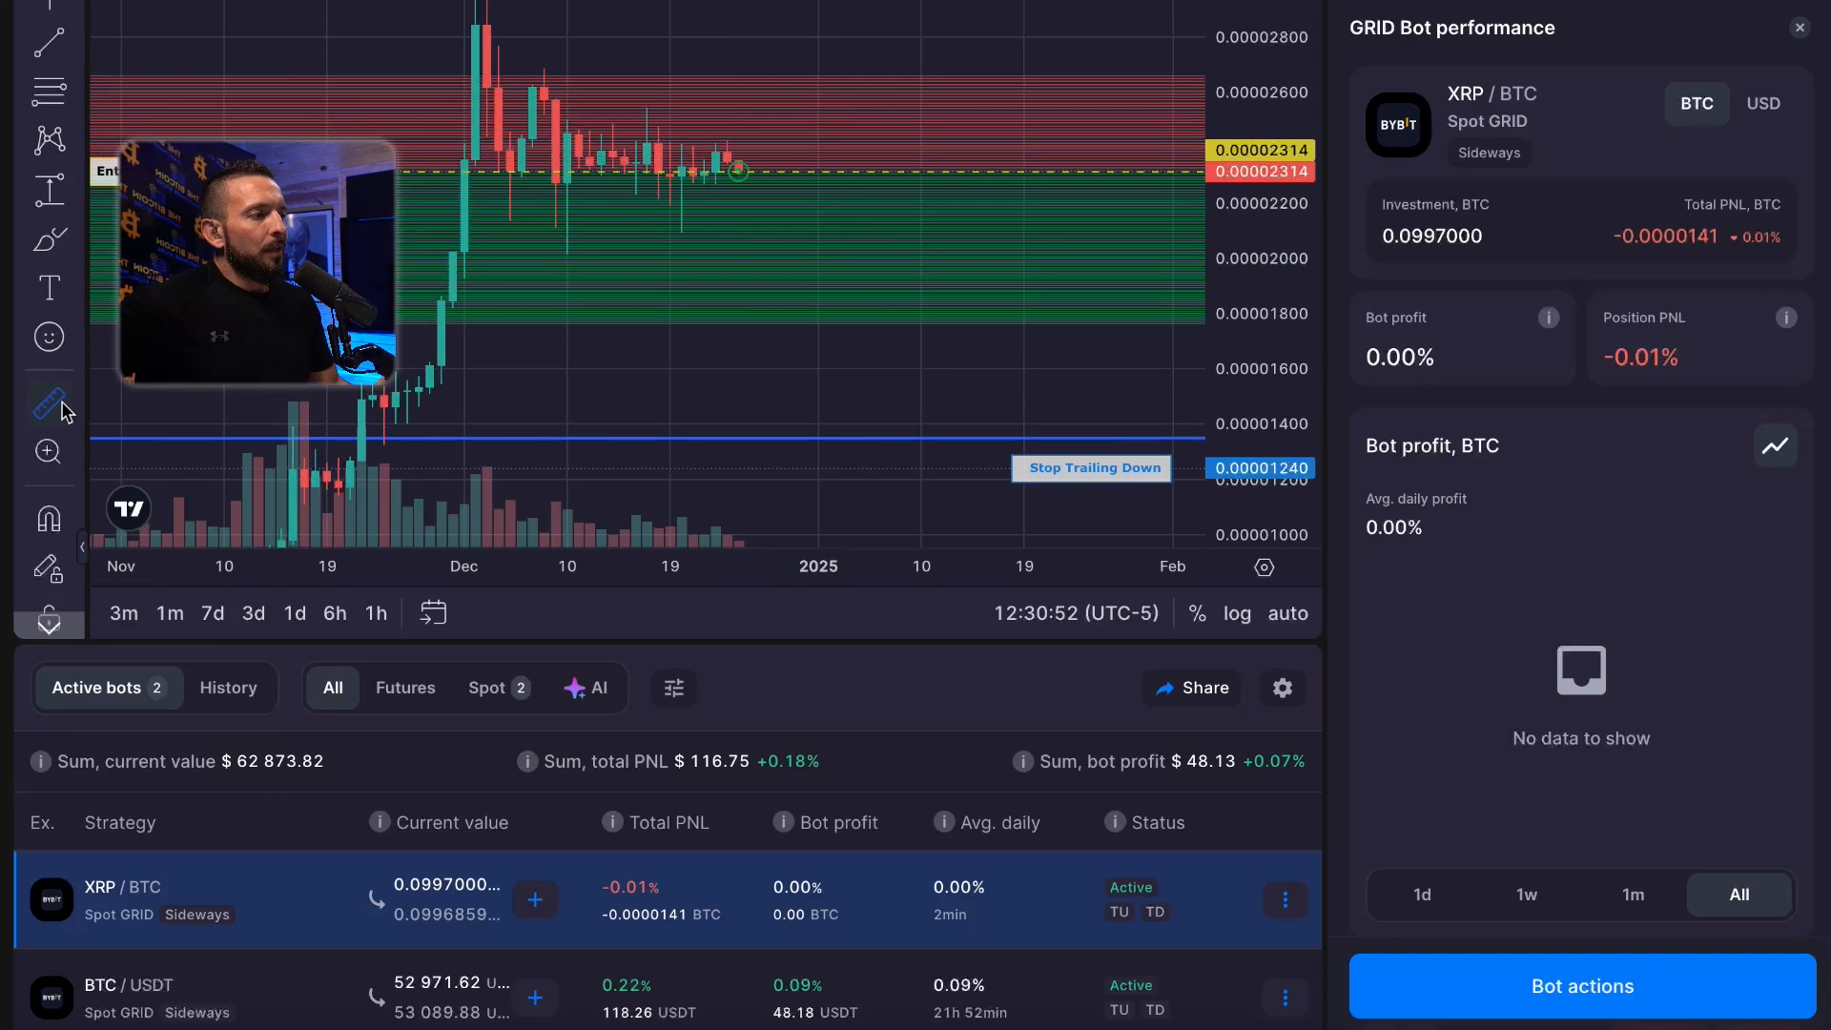
left_click(935, 72)
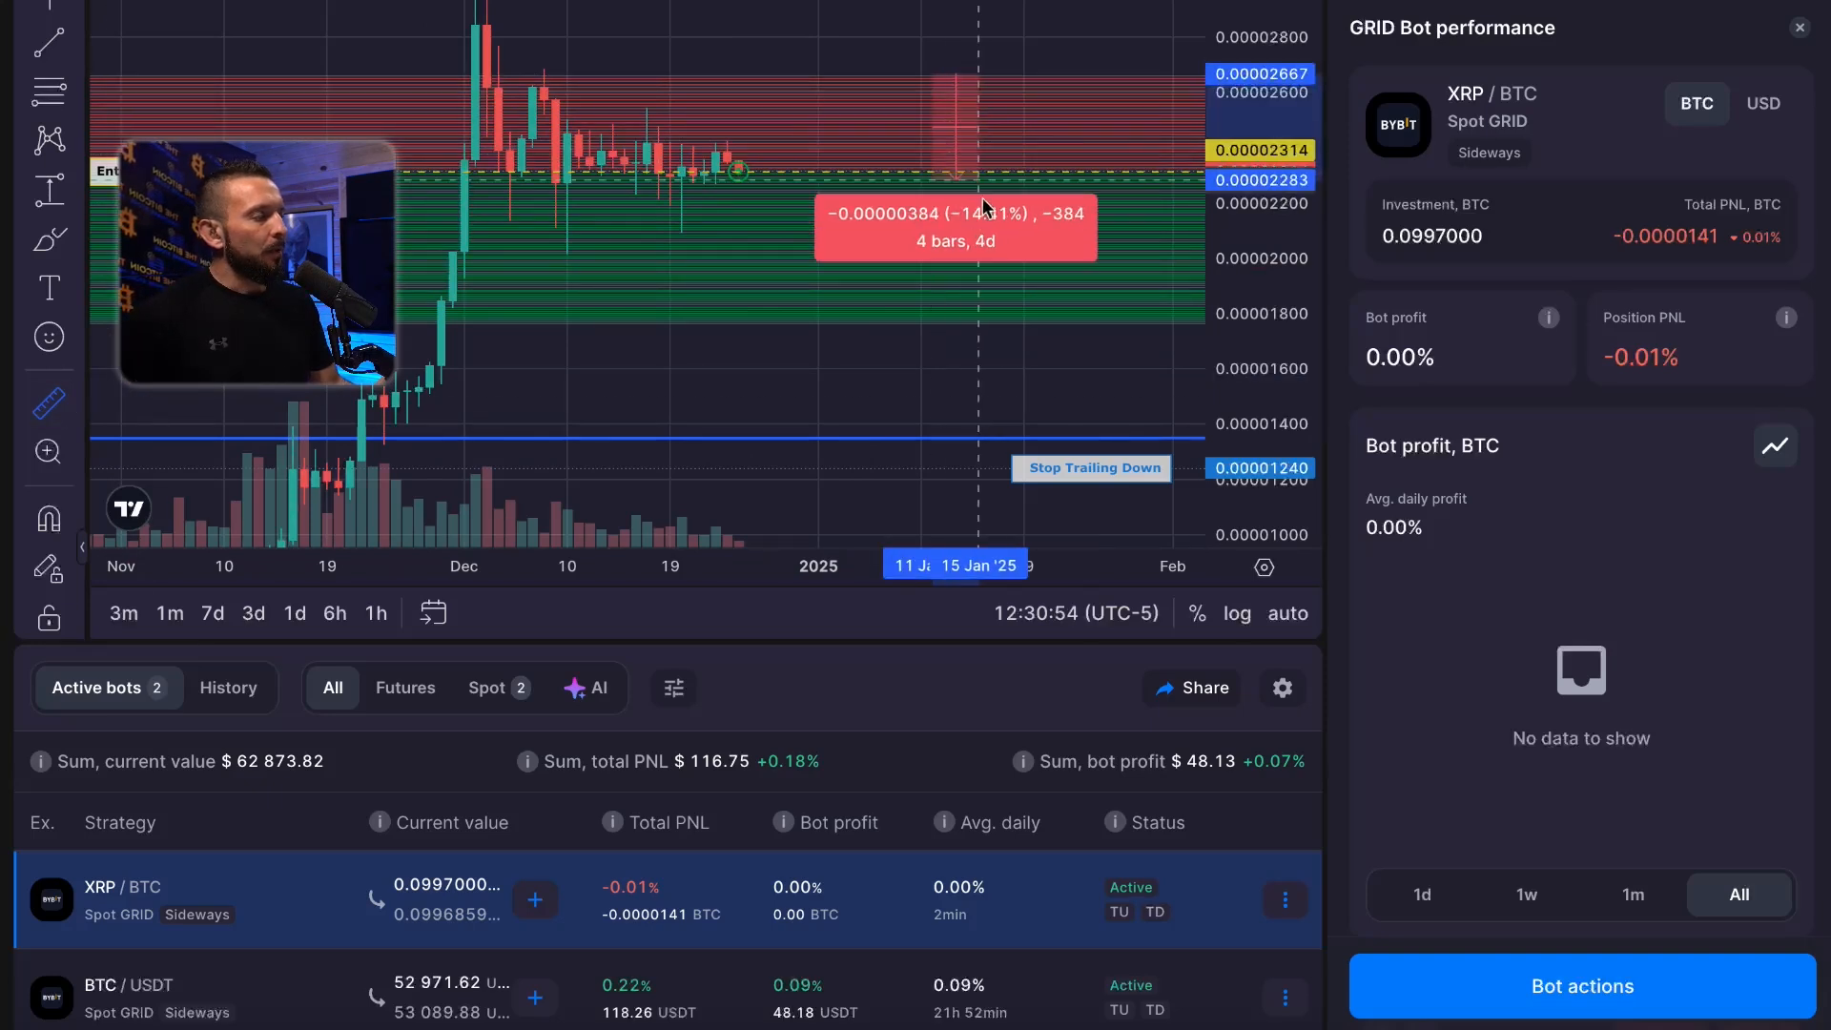
left_click(1004, 322)
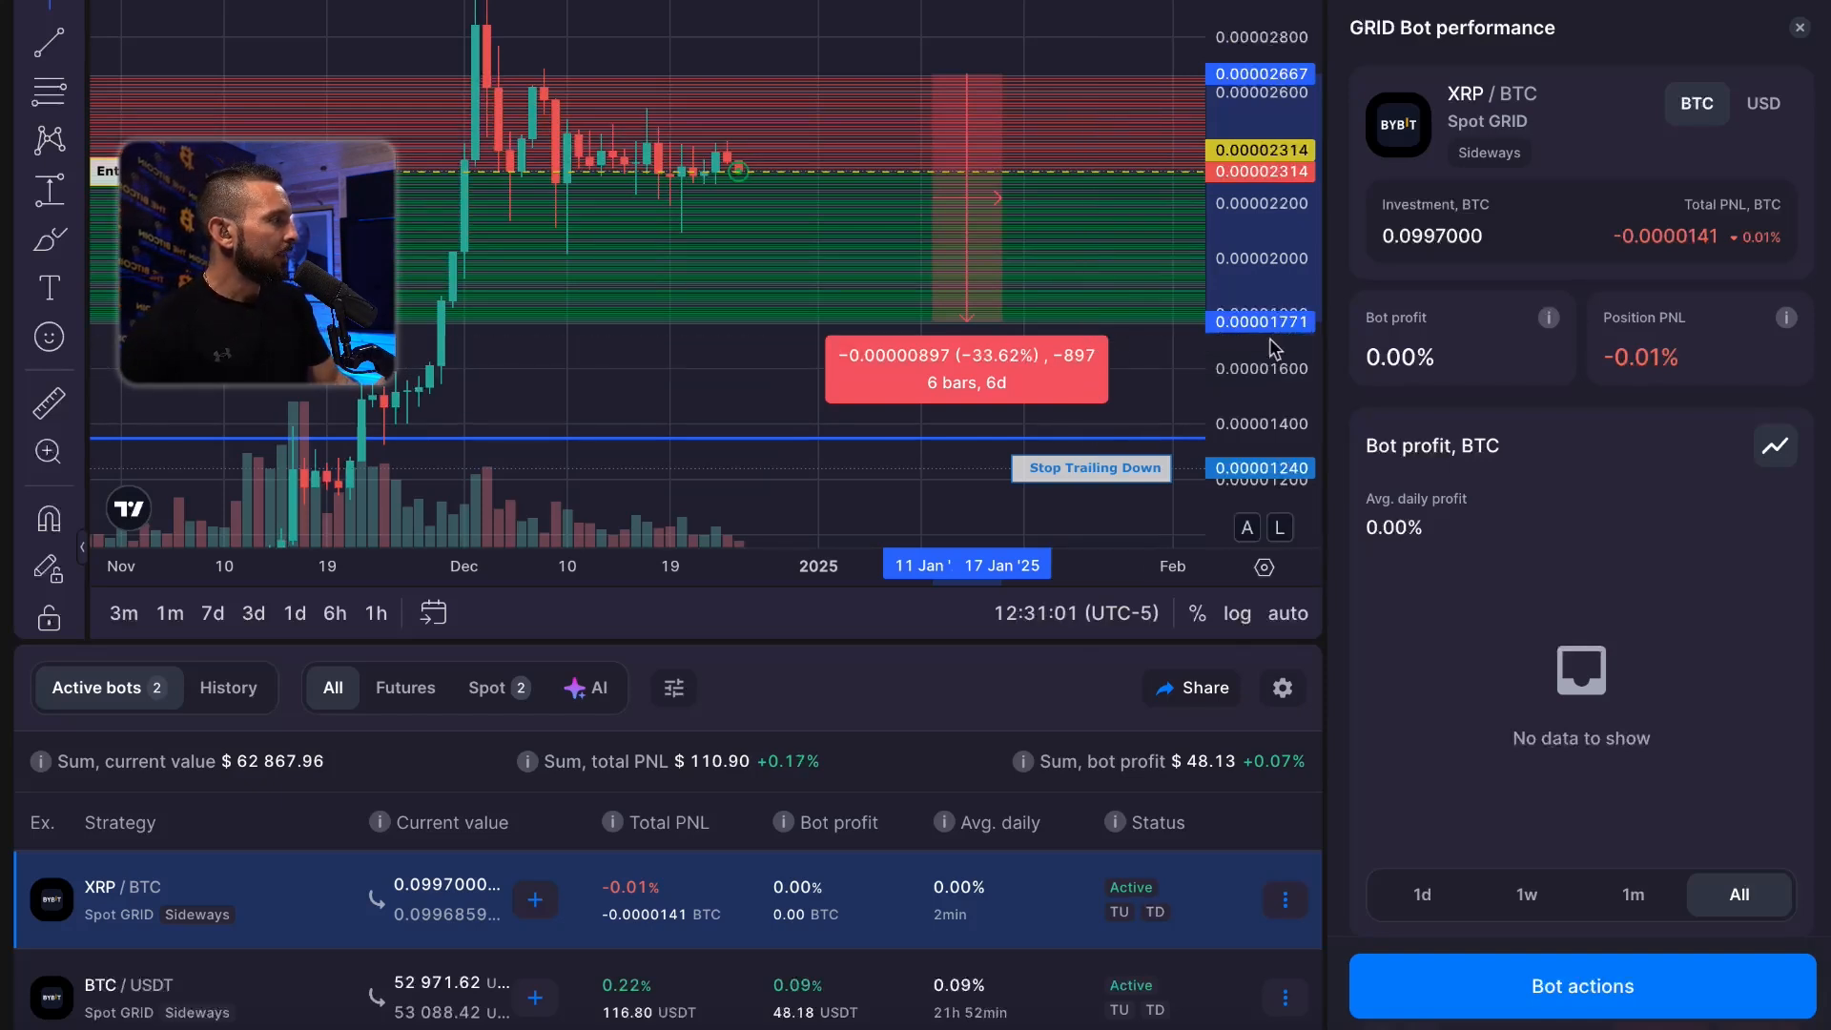
- Review the XRP/BTC bot's position and asset allocation, and open its details to compare the grid and trailing settings with the chart
scroll(1613, 494, "down", 8)
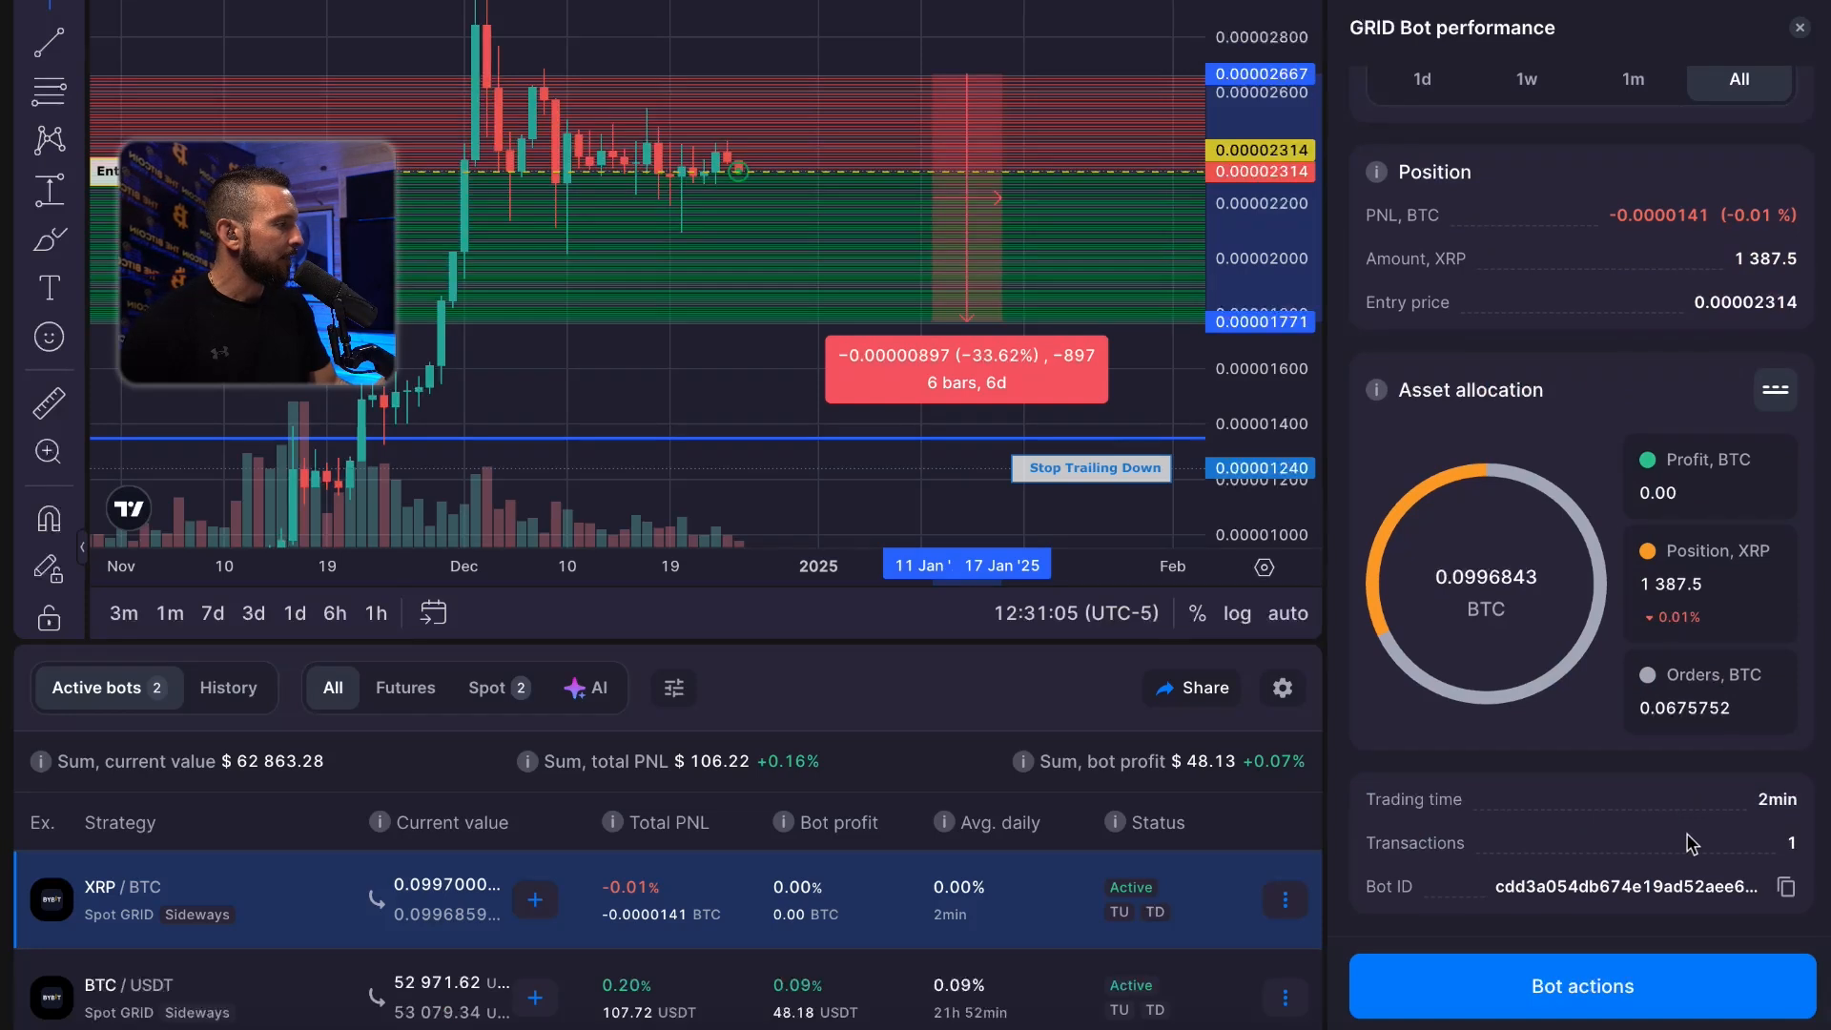
left_click(1618, 985)
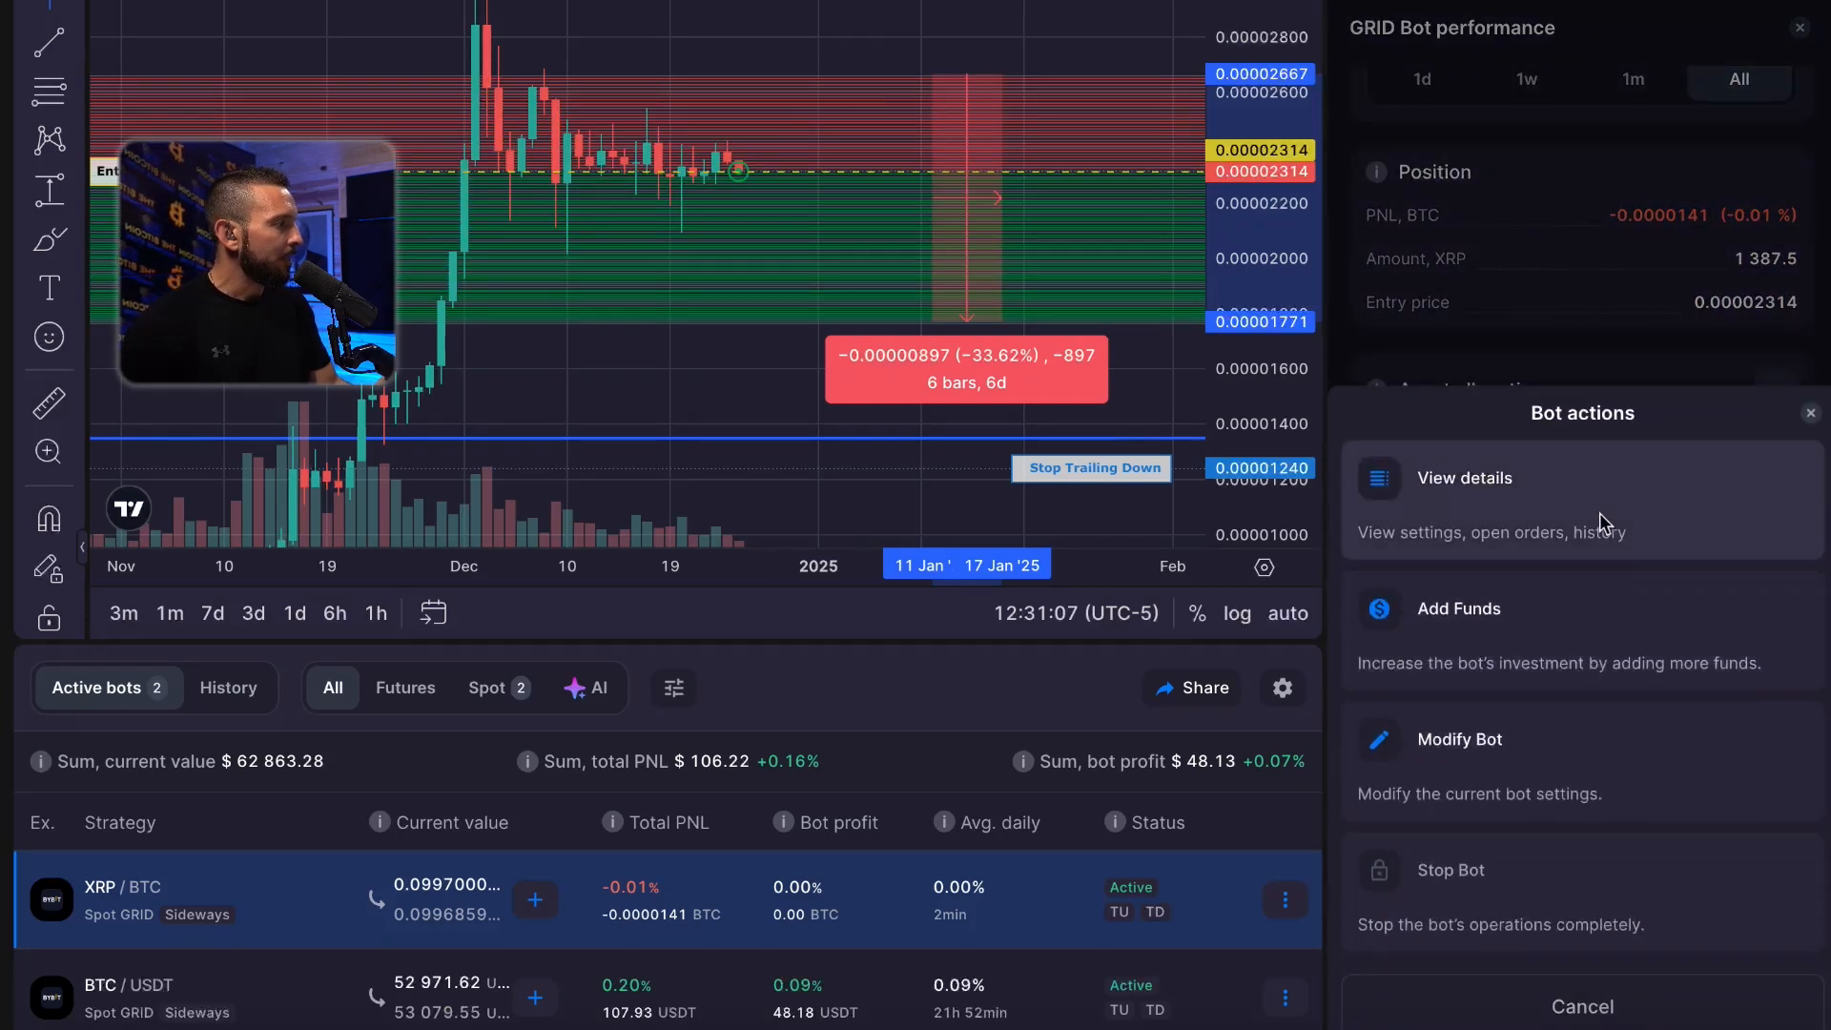
left_click(1601, 514)
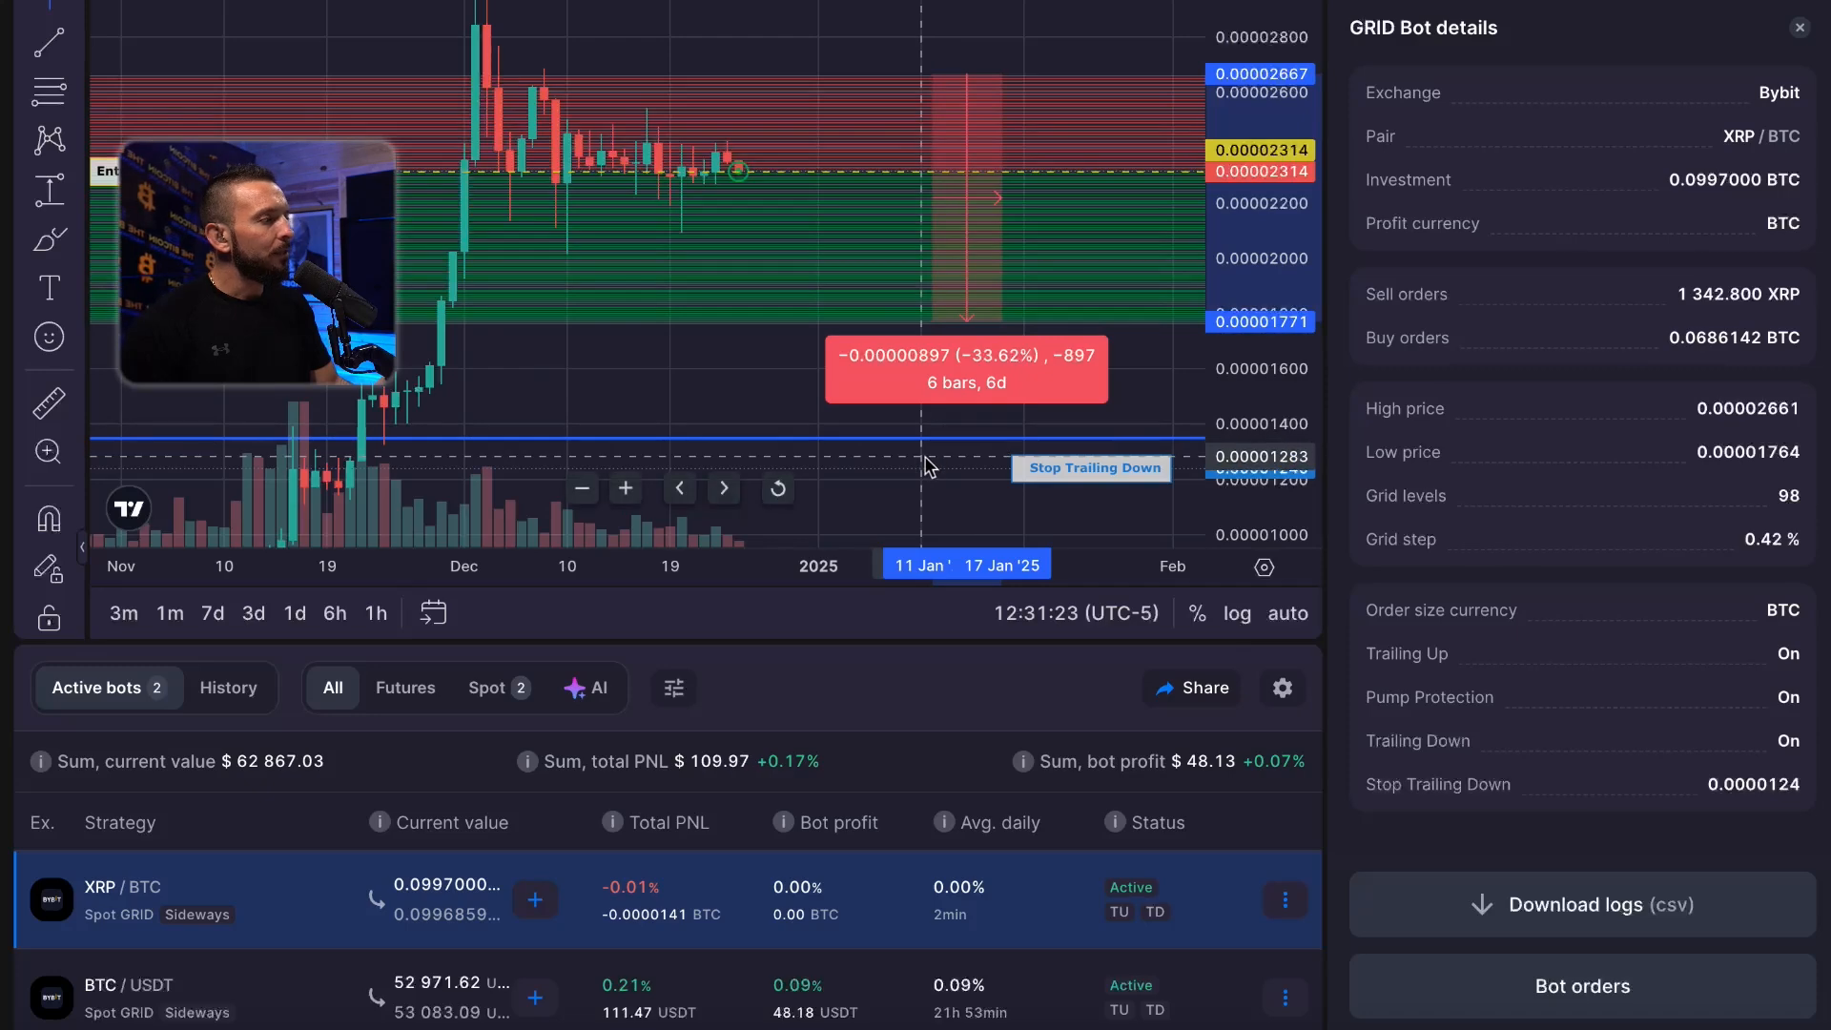
left_click_drag(924, 457, 921, 369)
left_click_drag(1230, 182, 1157, 359)
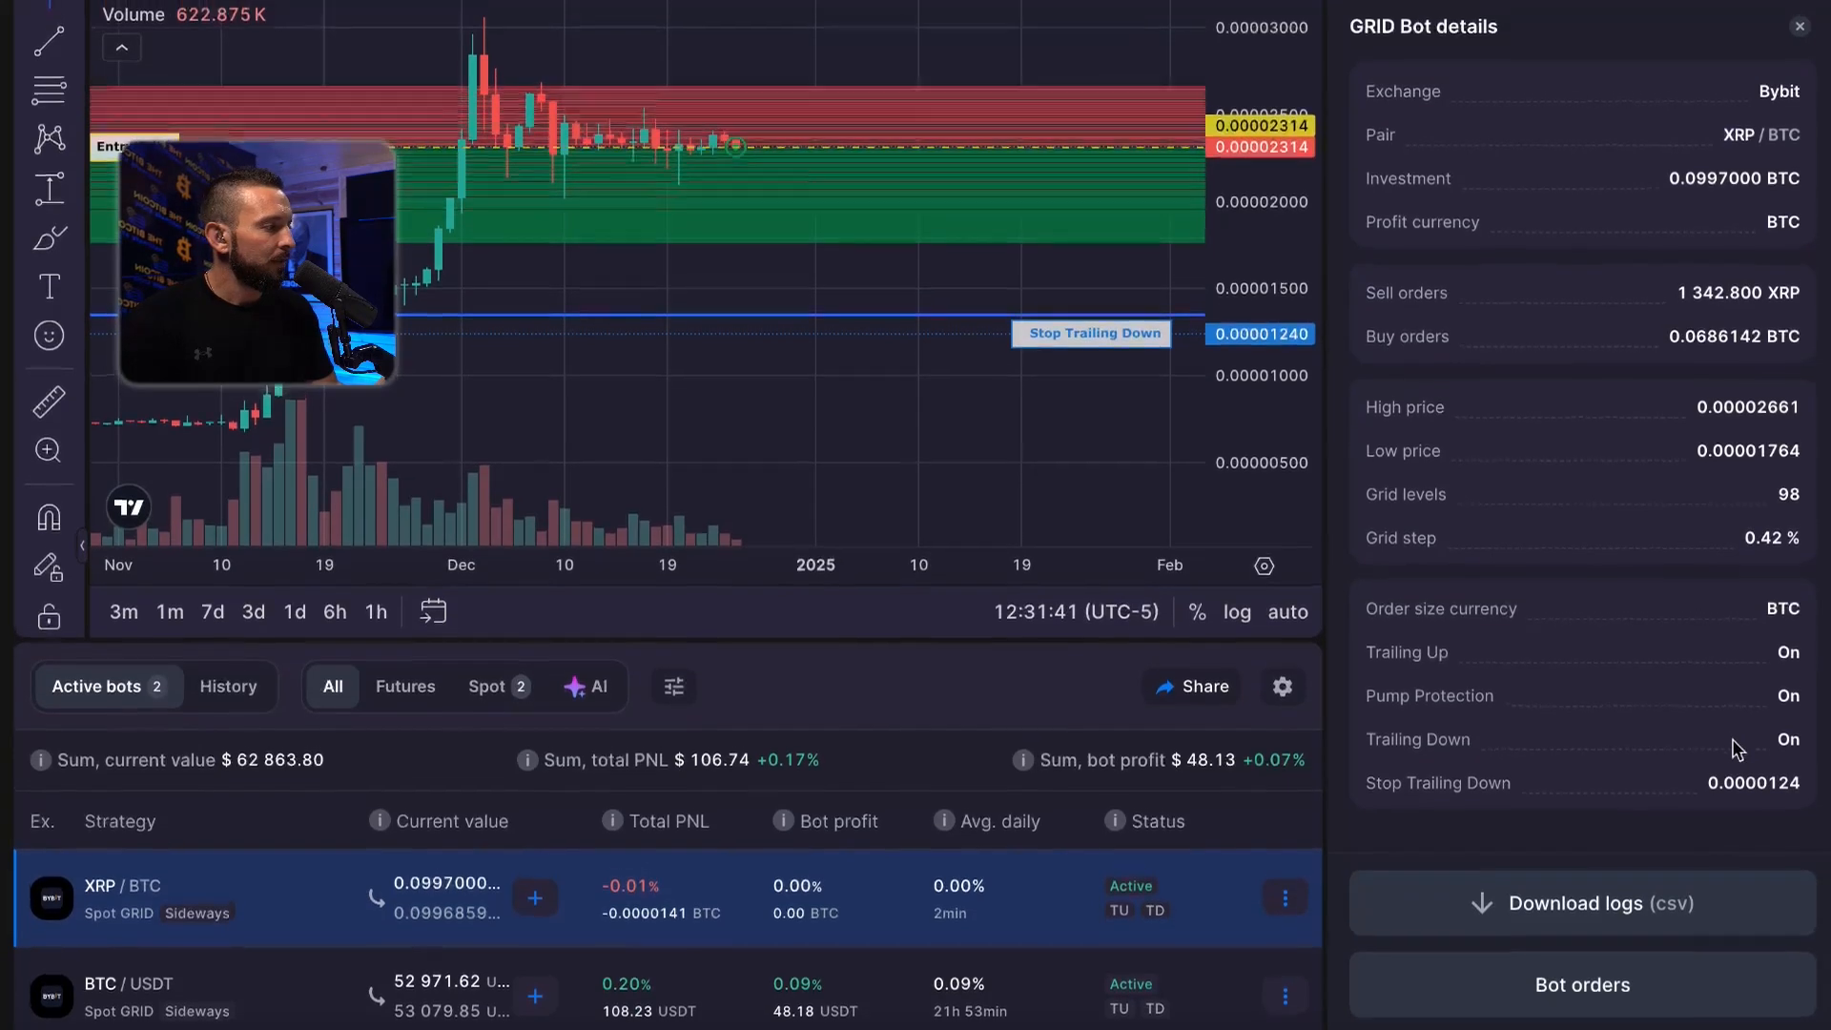
- Switch to Bybit's Trading Fee Rate page and compare spot taker and maker fees across VIP levels for crypto and fiat pairs
scroll(1075, 464, "down", 4)
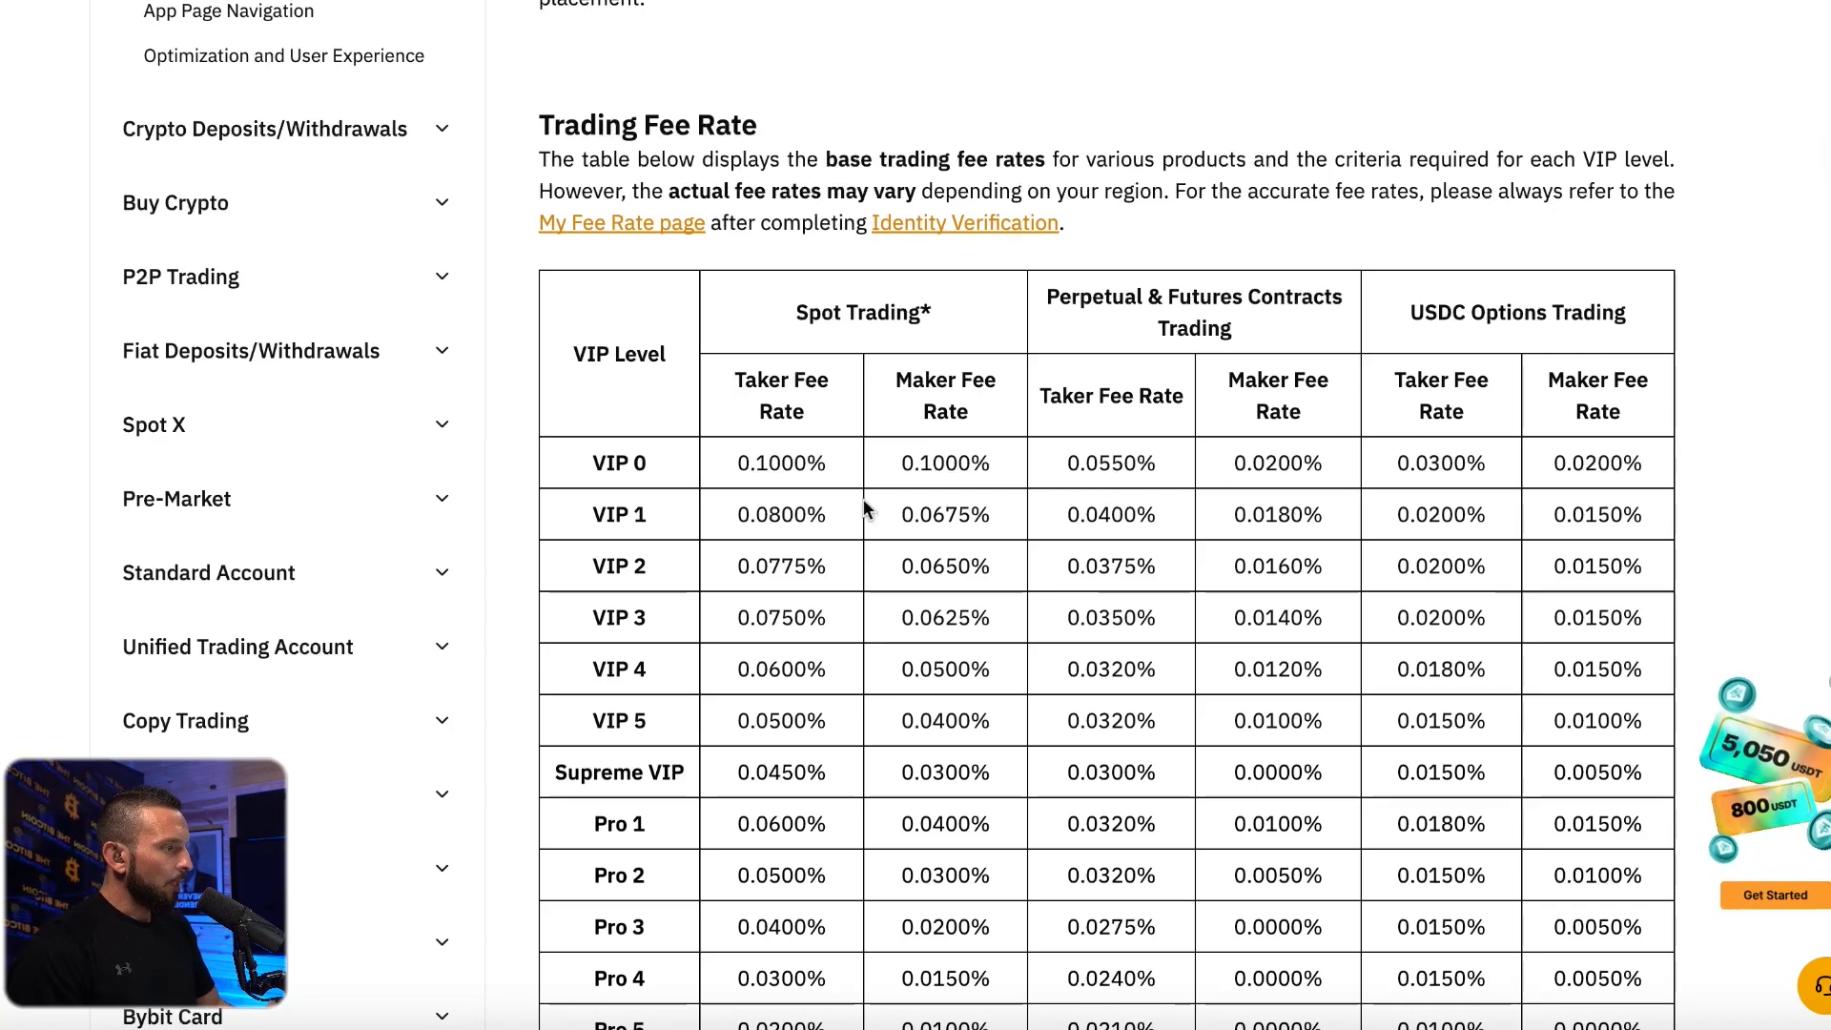
scroll(855, 696, "down", 10)
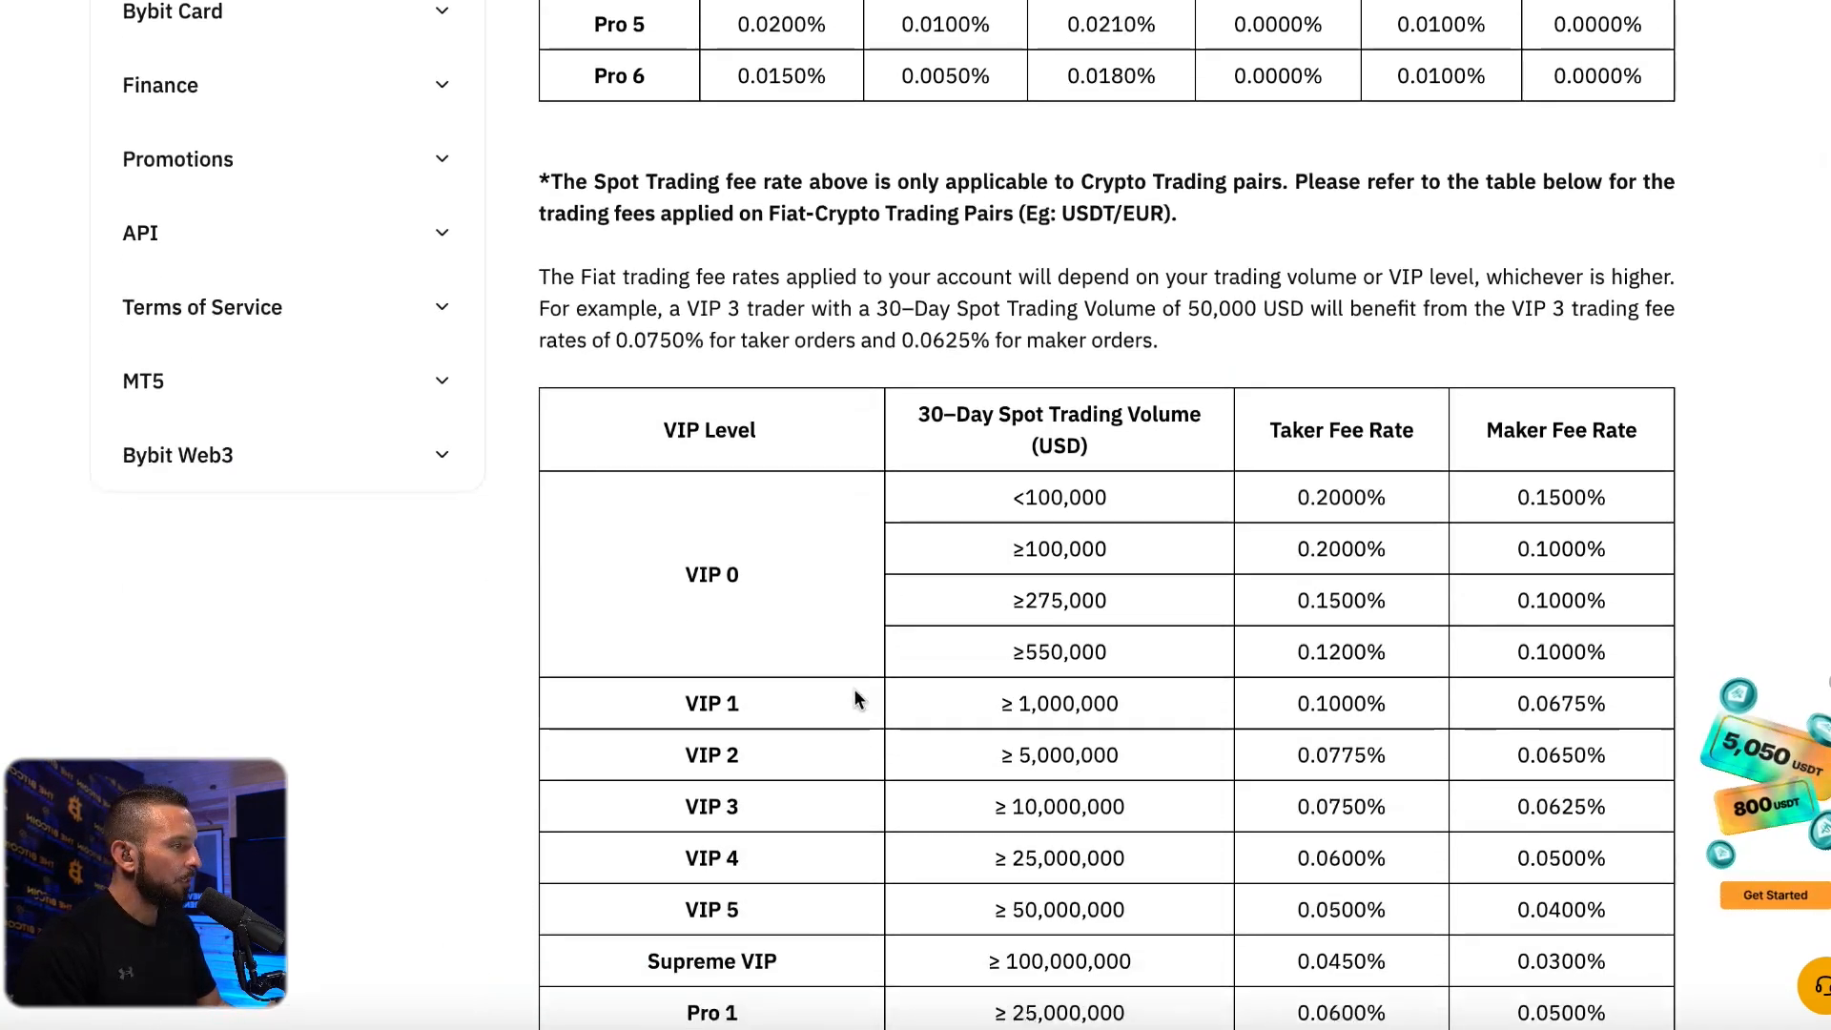
scroll(854, 699, "down", 1)
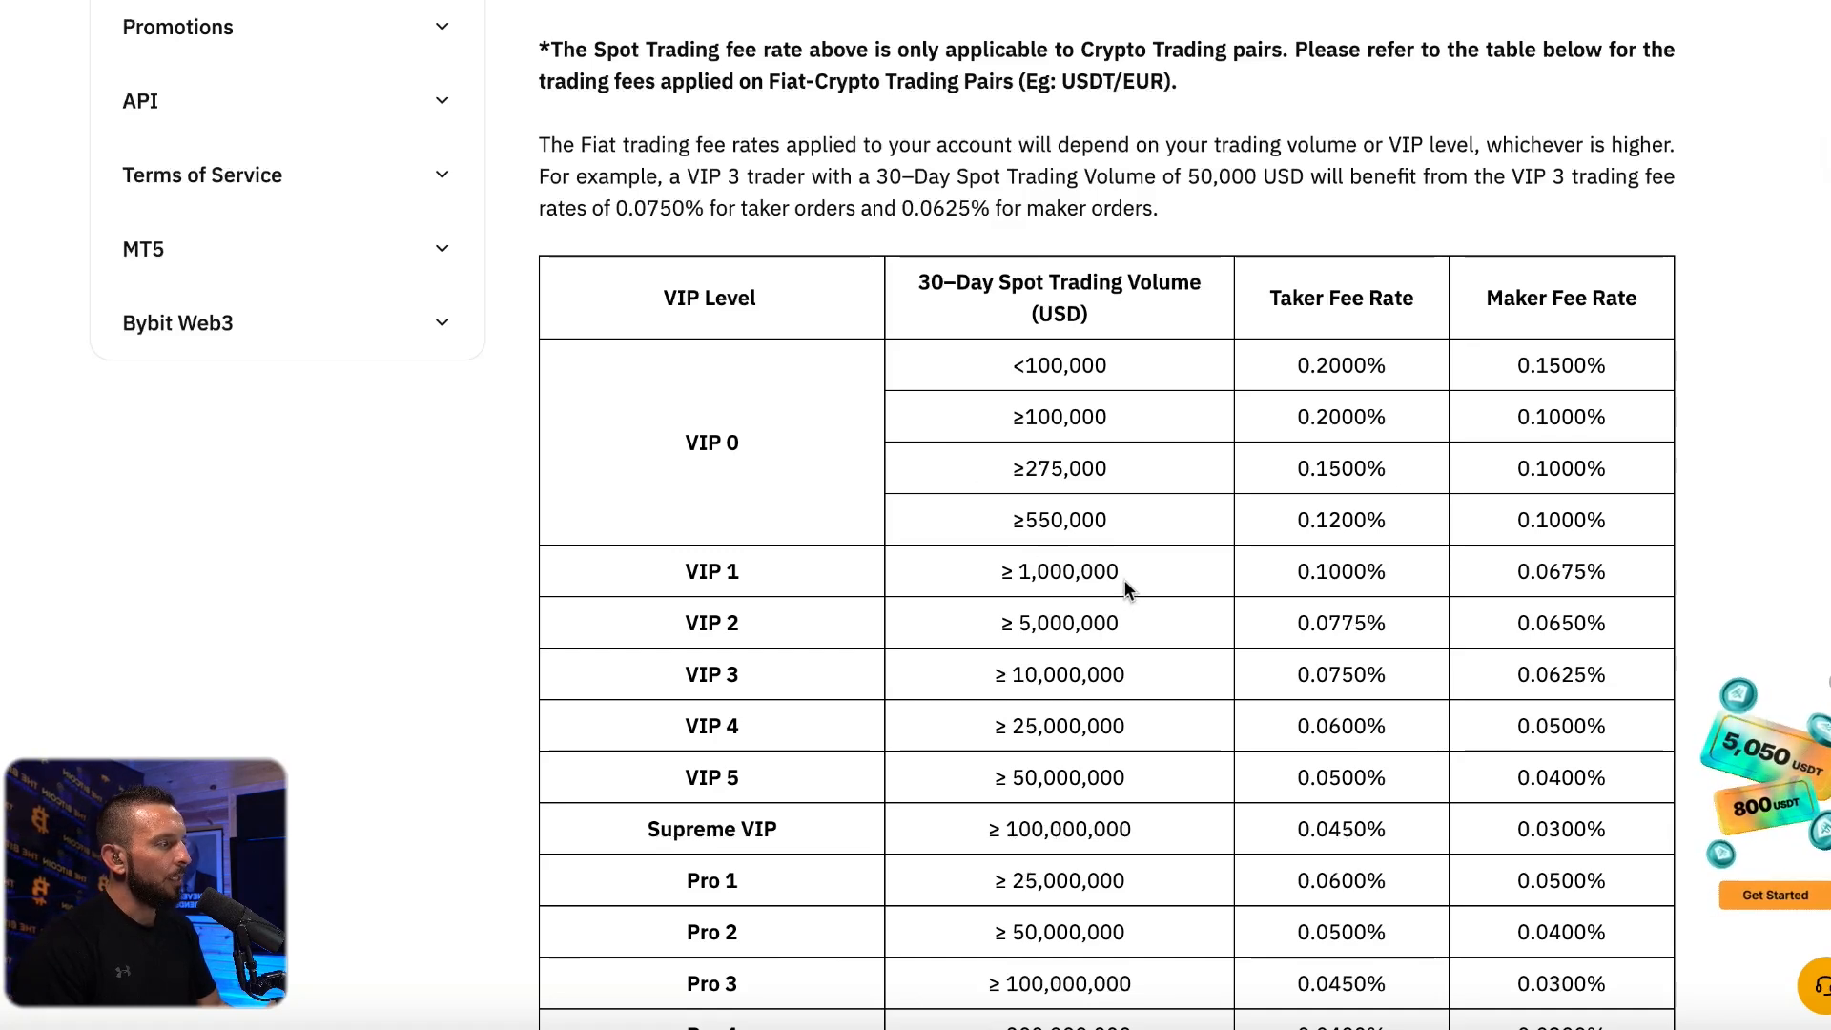
scroll(1314, 584, "up", 1)
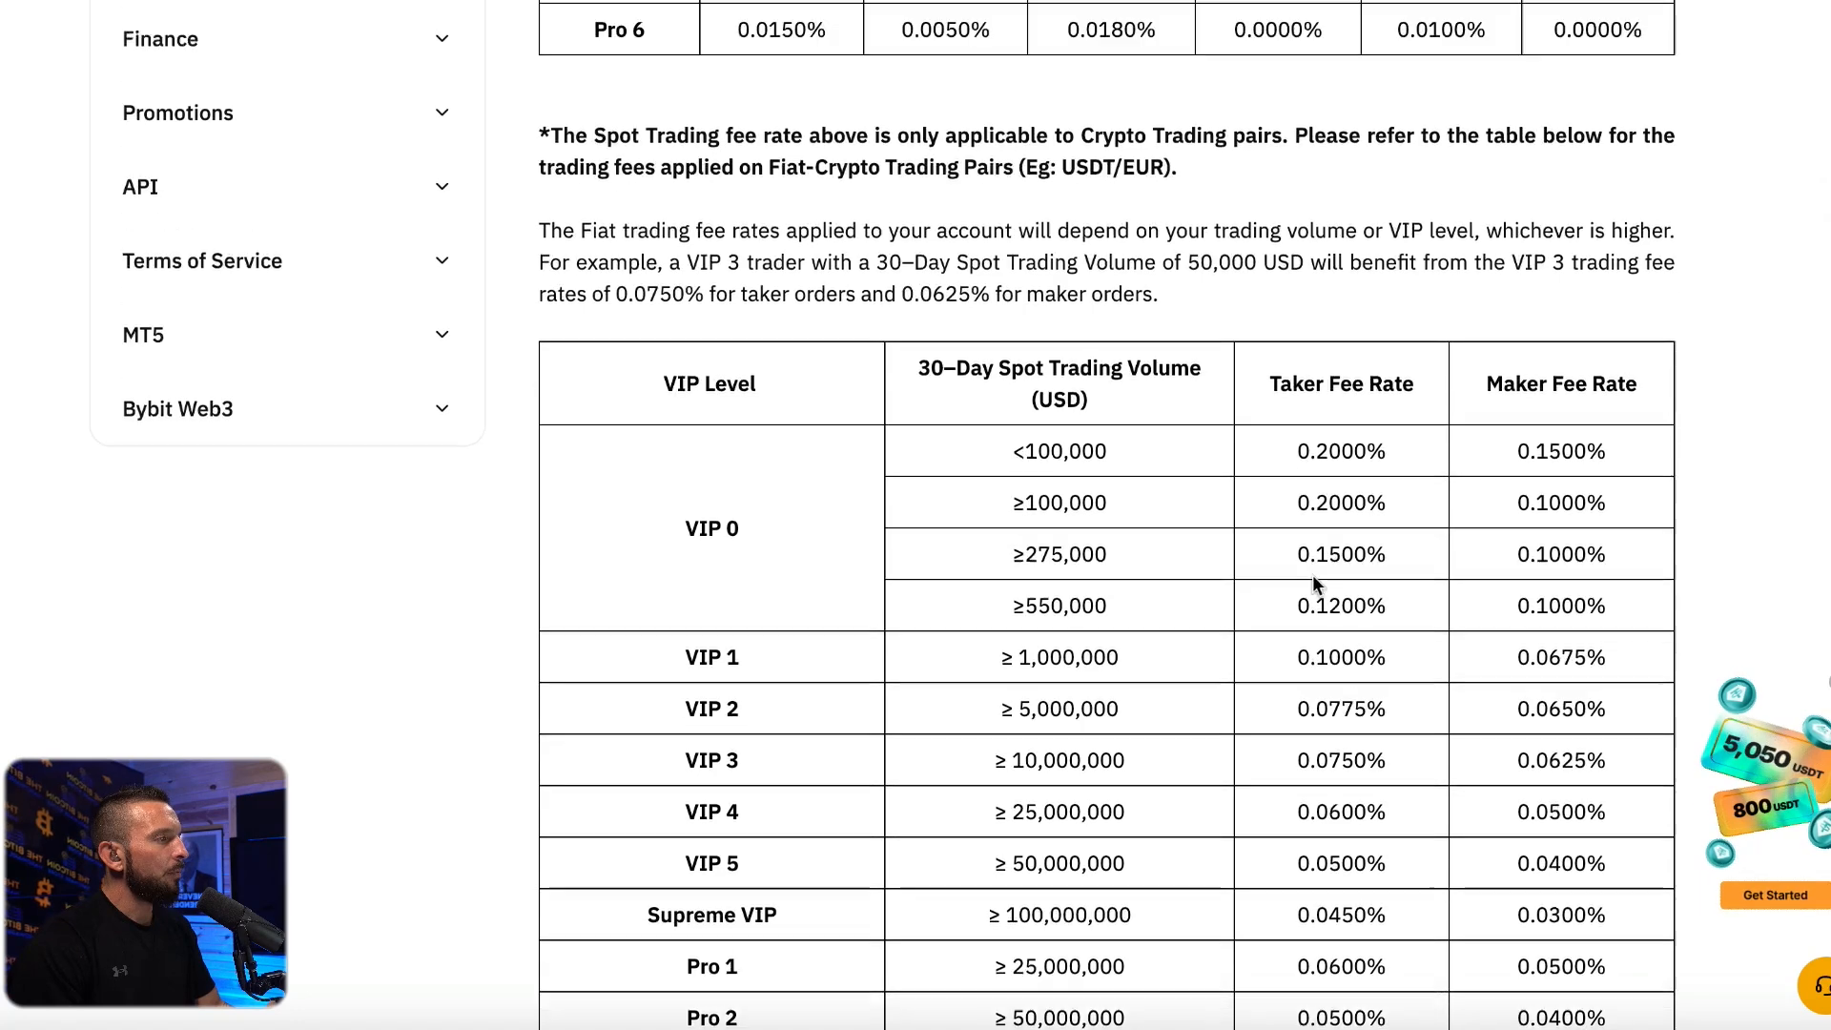
scroll(1313, 584, "up", 10)
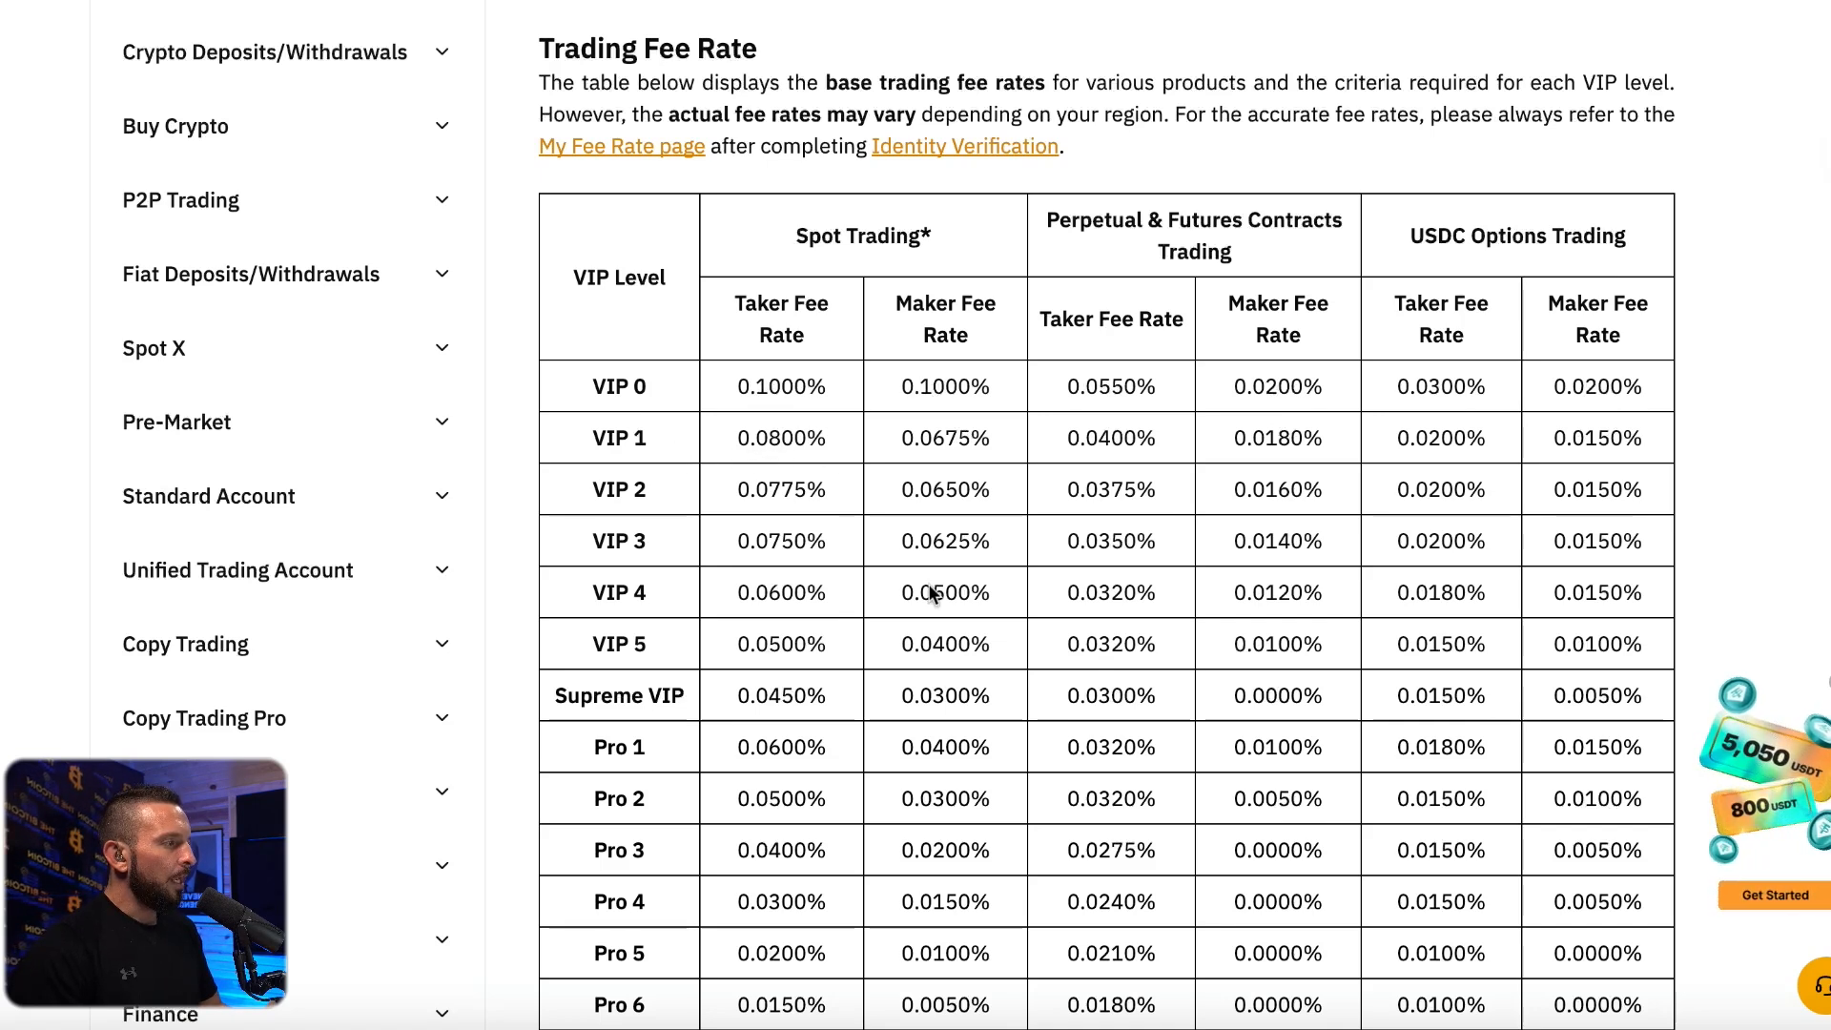
scroll(932, 593, "down", 10)
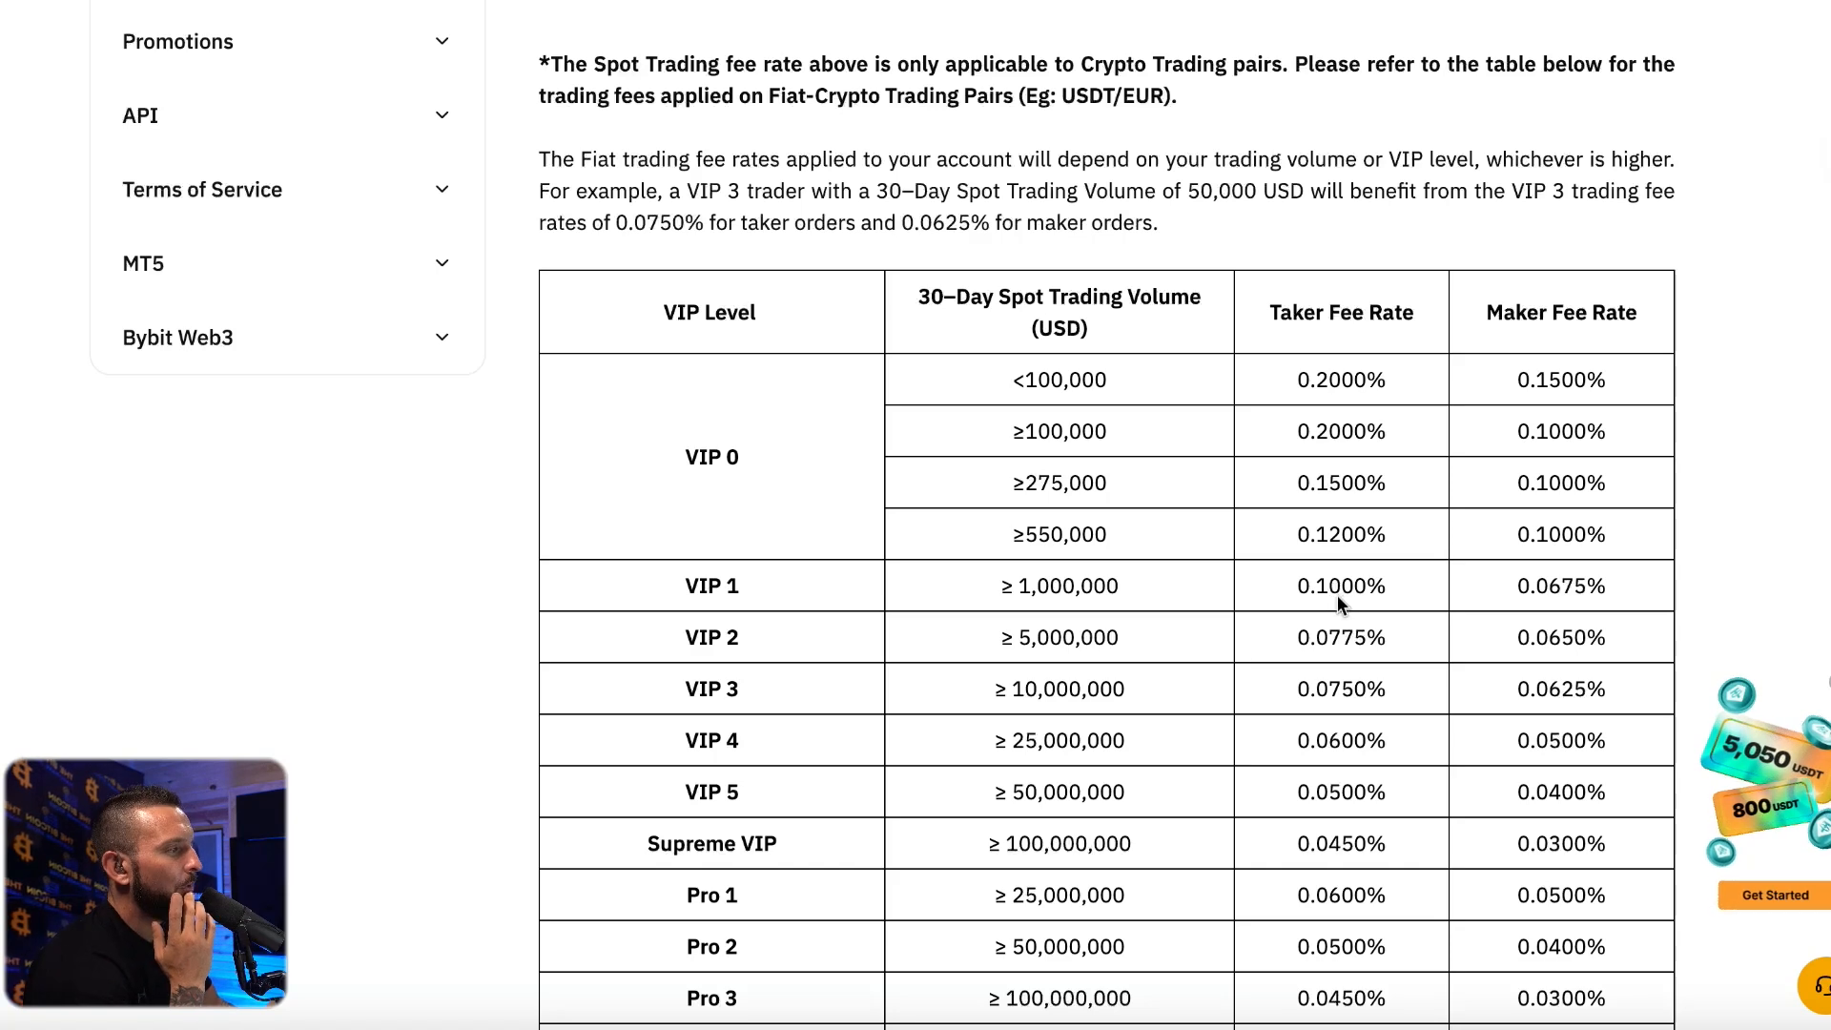
scroll(1316, 605, "down", 1)
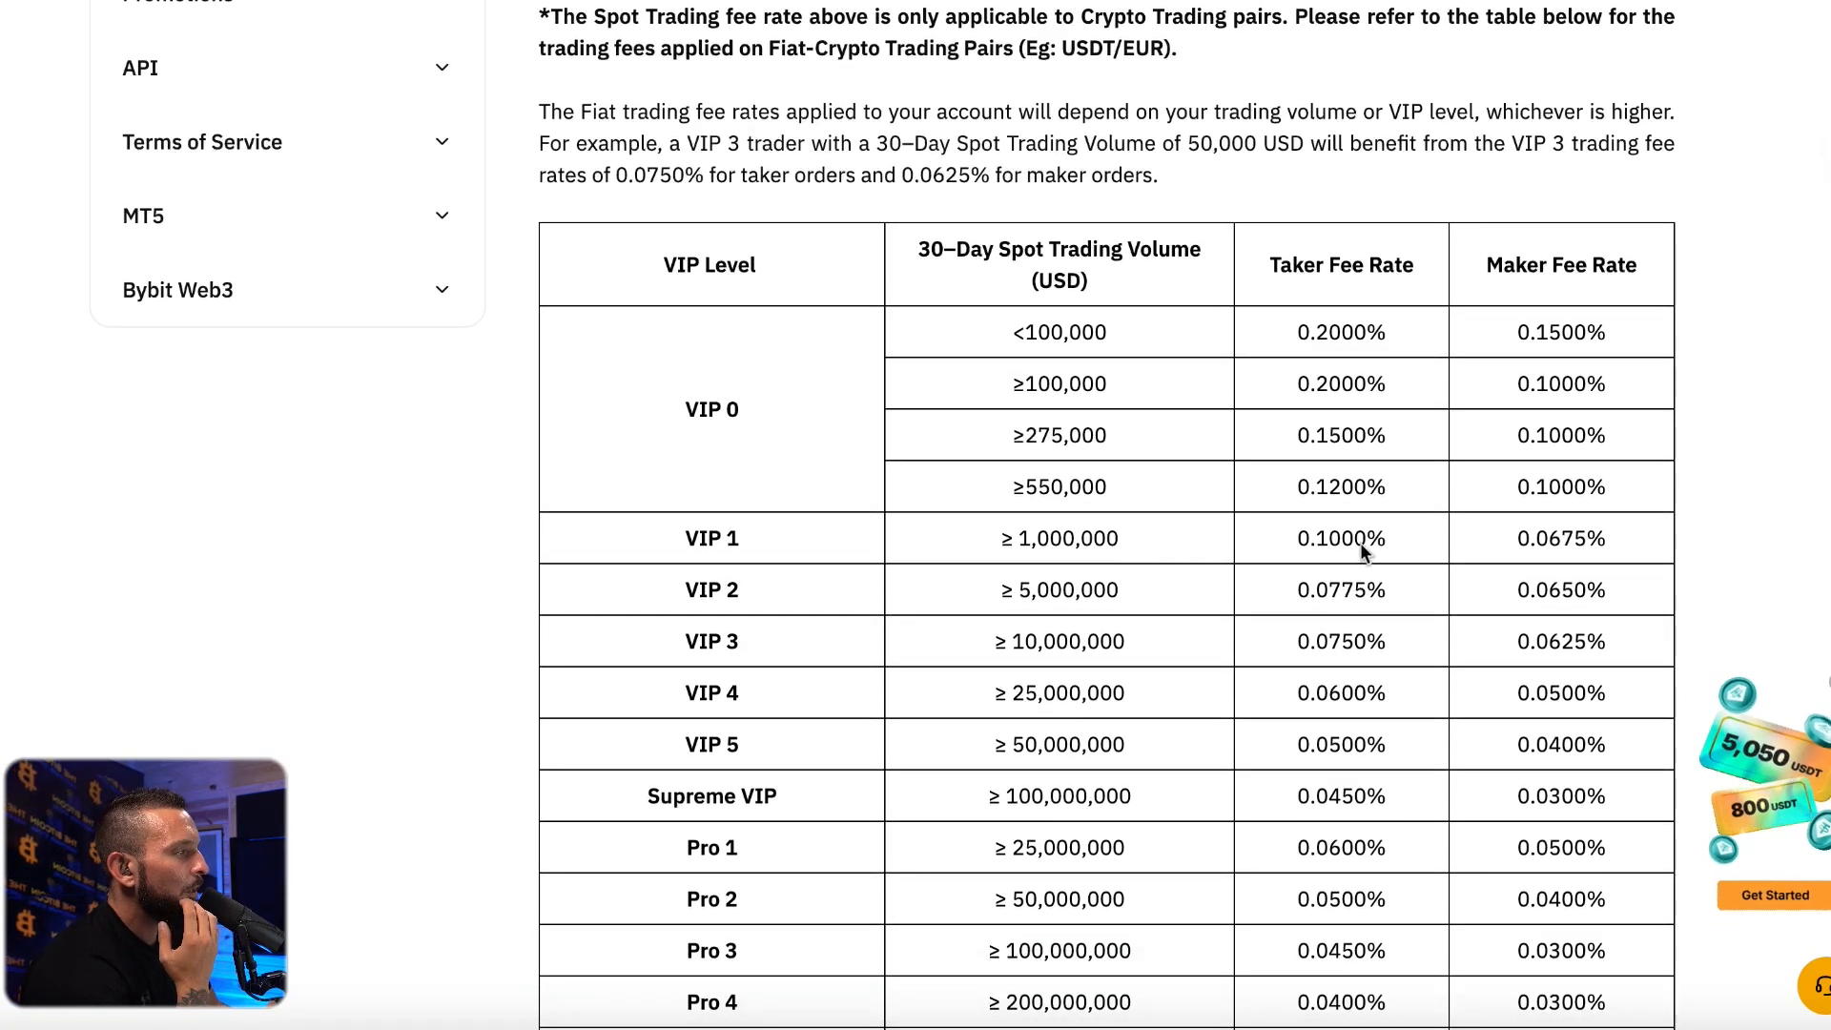